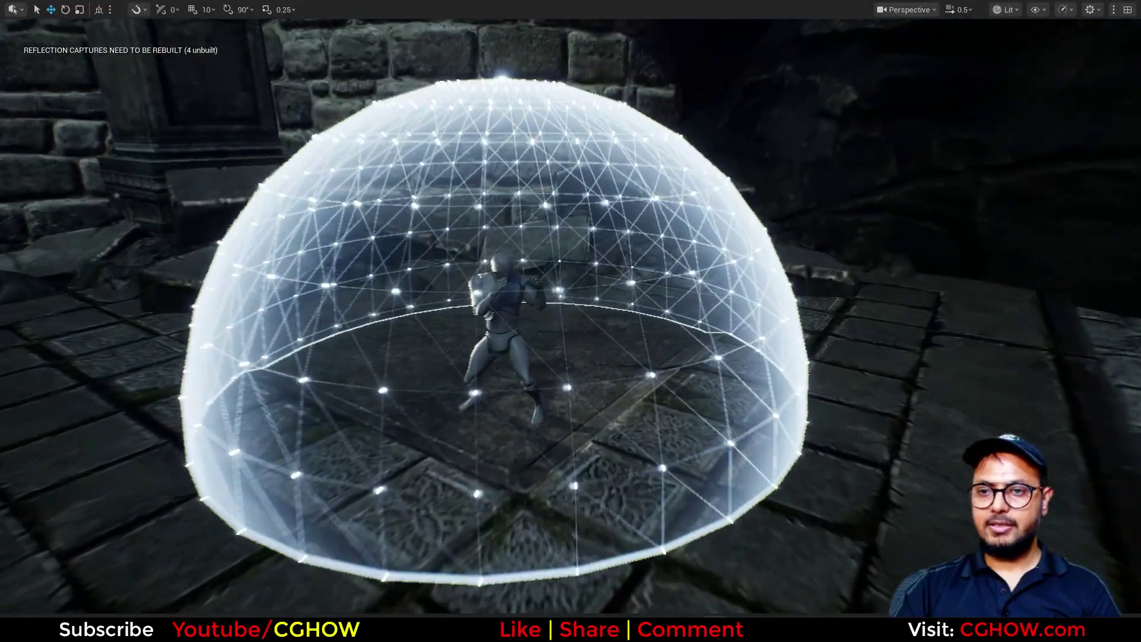
{"action": "right_click_drag", "start_coordinate": [468, 270], "coordinate": [499, 270], "text": "alt"}
{"action": "left_click_drag", "start_coordinate": [469, 270], "coordinate": [514, 269], "text": "alt"}
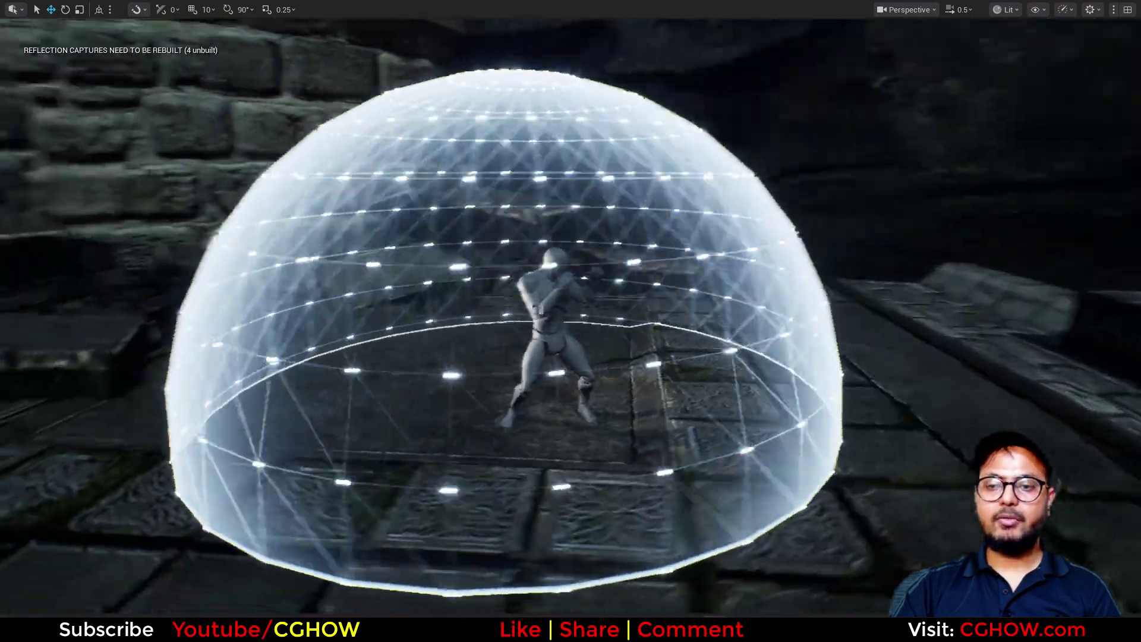
{"action": "left_click_drag", "start_coordinate": [514, 269], "coordinate": [378, 264], "text": "alt"}
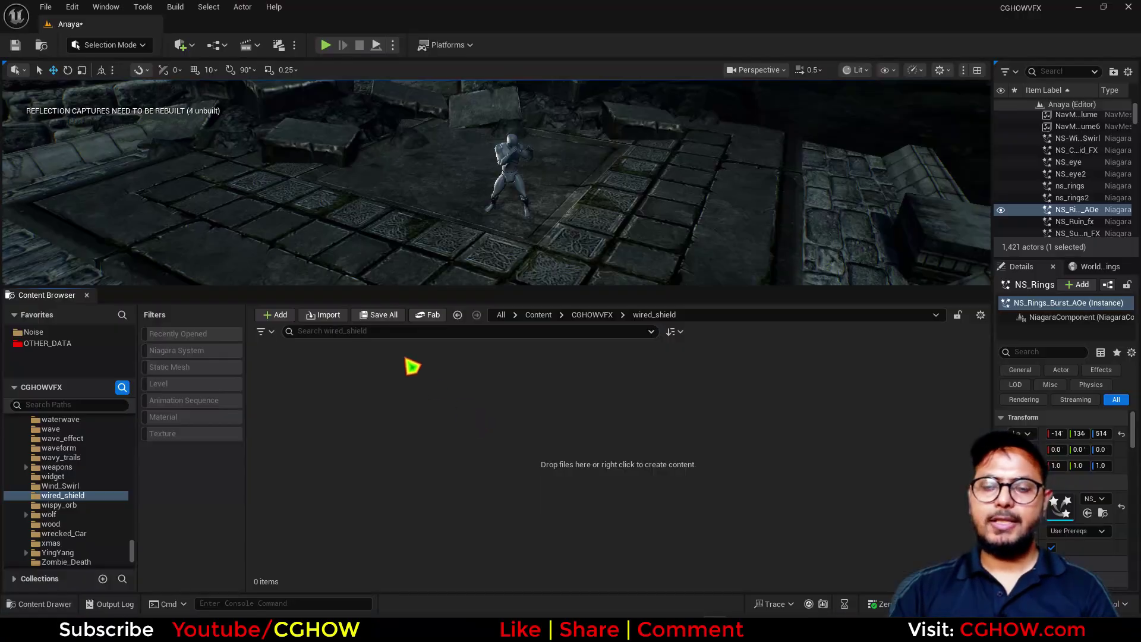
- Create a material named M_fresnel in the wired_shield folder and open it for editing
{"action": "left_click_drag", "start_coordinate": [394, 287], "coordinate": [419, 322]}
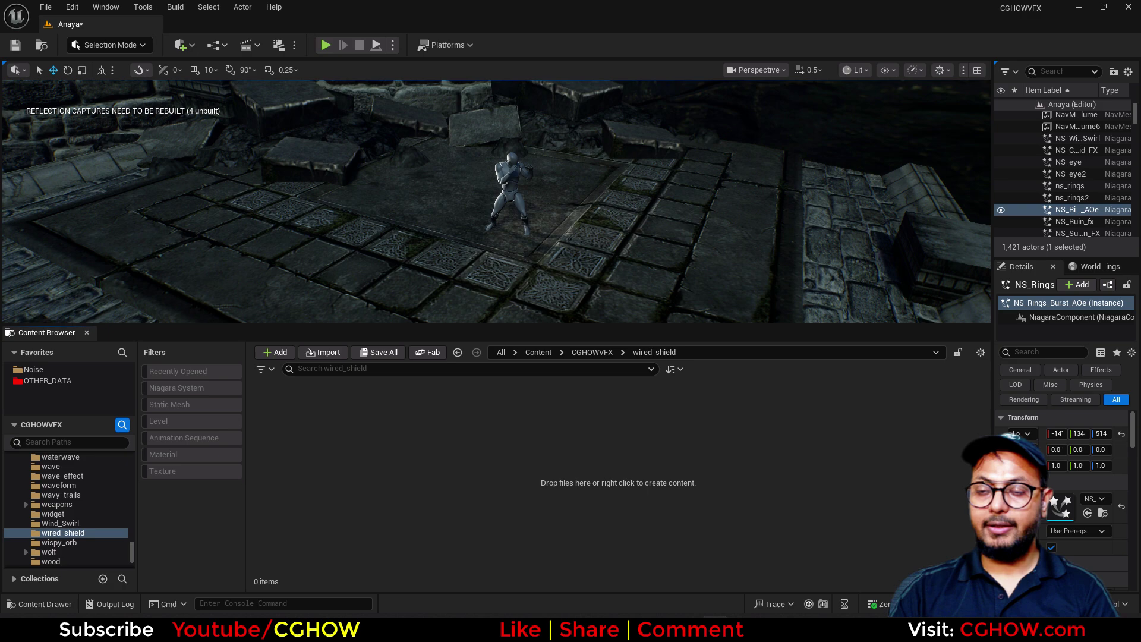
{"action": "right_click", "coordinate": [348, 451]}
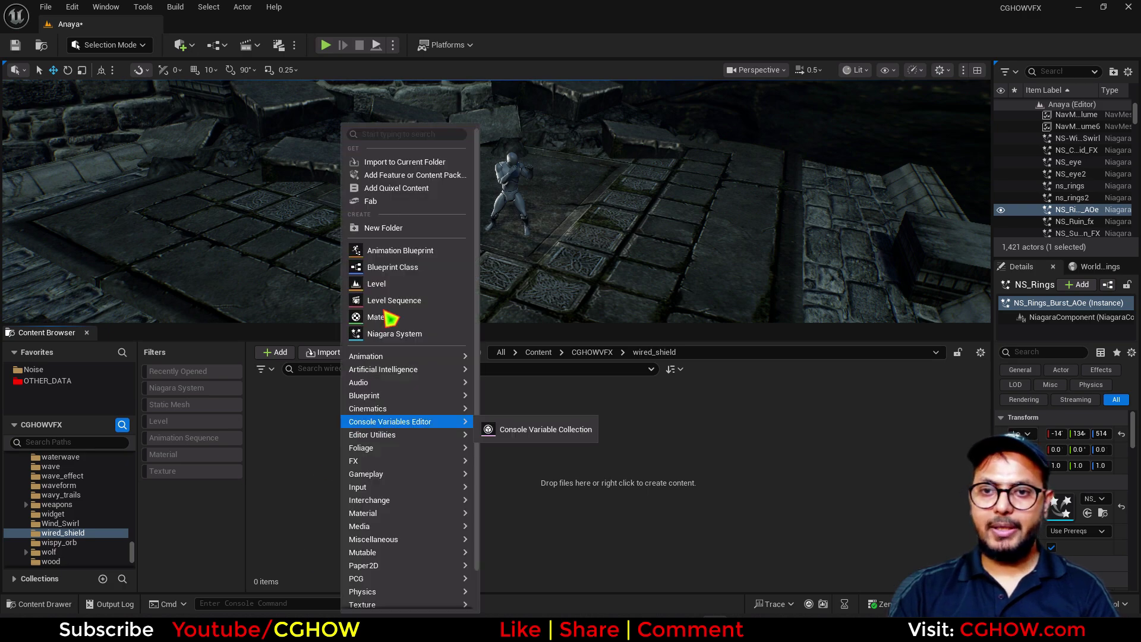
{"action": "left_click", "coordinate": [382, 320]}
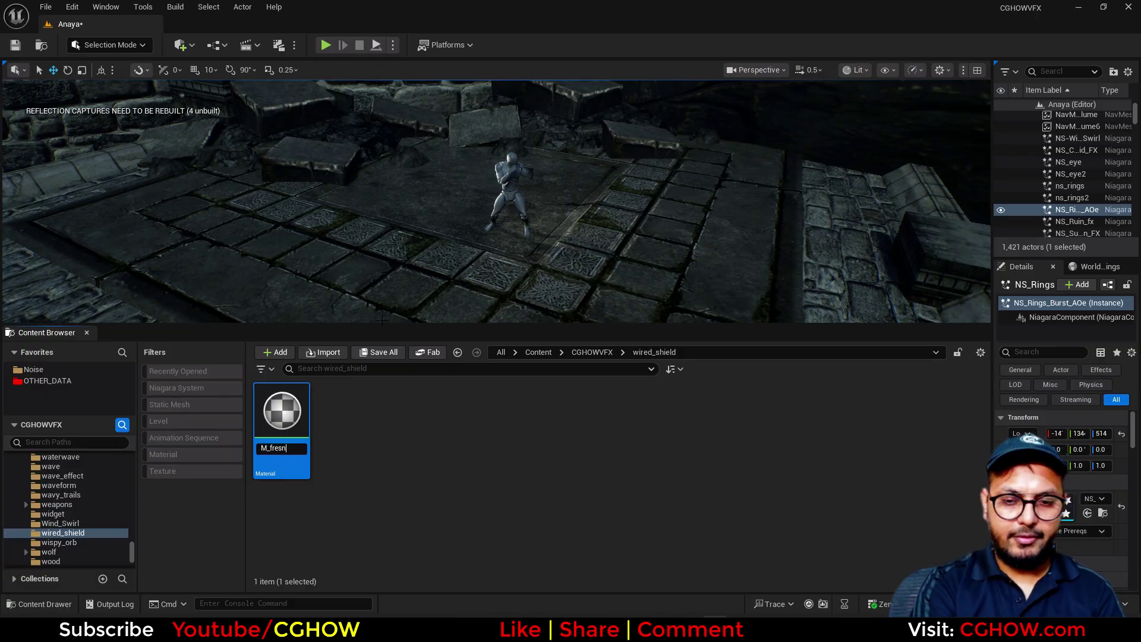
{"action": "key", "text": "Return"}
{"action": "key", "text": "Return"}
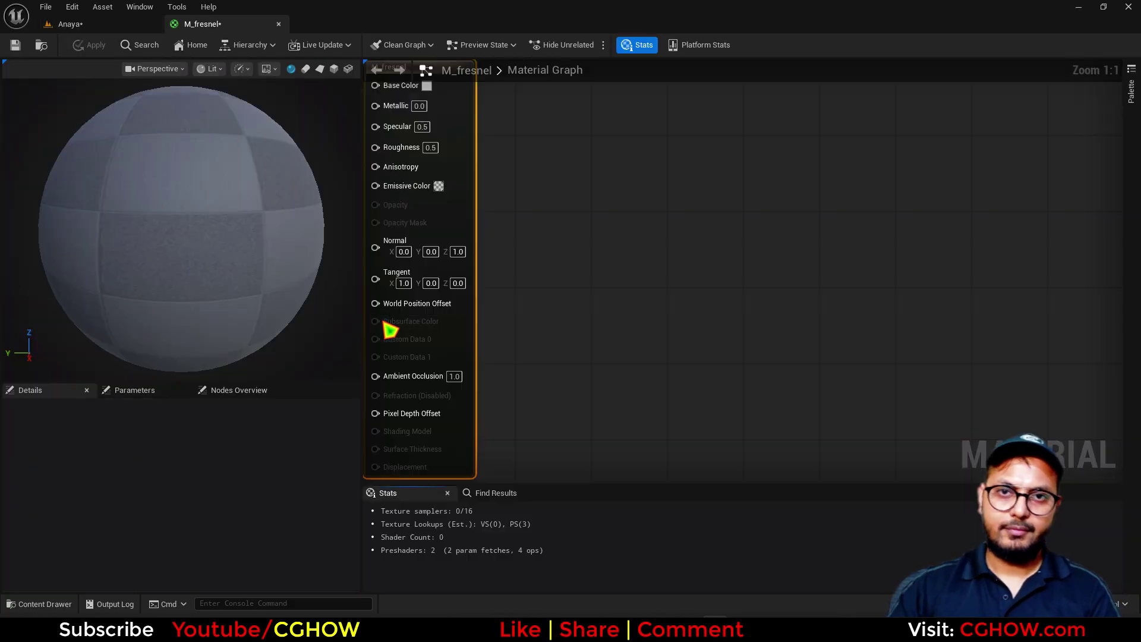
{"action": "scroll", "coordinate": [228, 222], "scroll_direction": "down", "scroll_amount": 1}
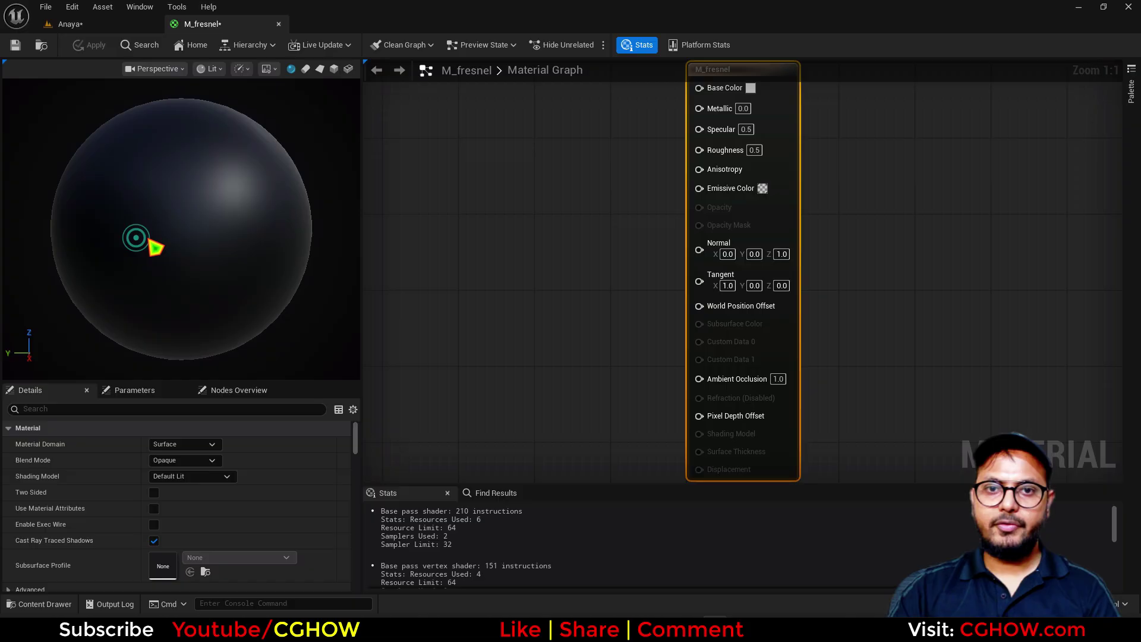
{"action": "left_click_drag", "start_coordinate": [146, 237], "coordinate": [184, 240]}
- Search the CGHOWVFX folder for "sphere", limited to static meshes, and open the 100-unit SM_Sphere mesh
{"action": "left_click", "coordinate": [71, 25]}
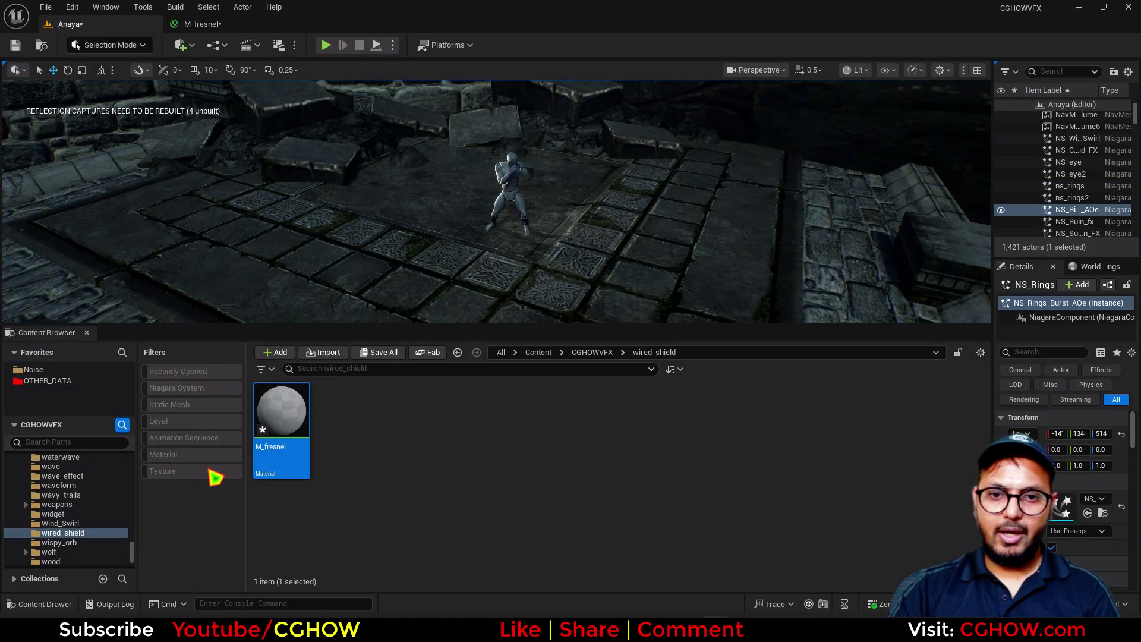
{"action": "left_click", "coordinate": [590, 352]}
{"action": "left_click", "coordinate": [449, 369]}
{"action": "type", "text": "sphere"}
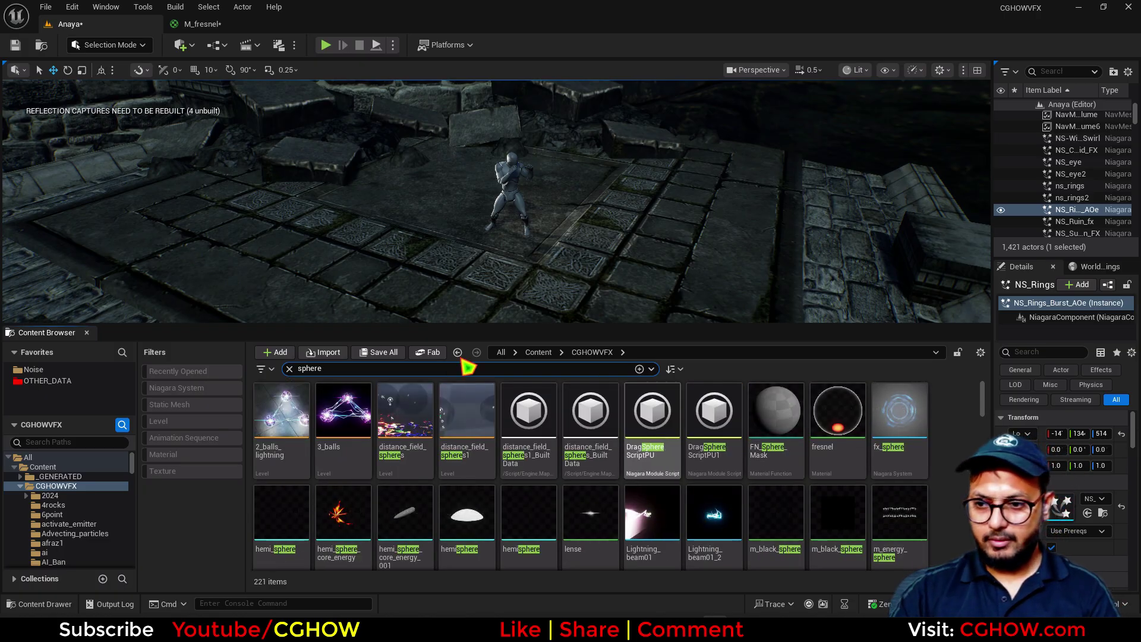
{"action": "left_click", "coordinate": [172, 405]}
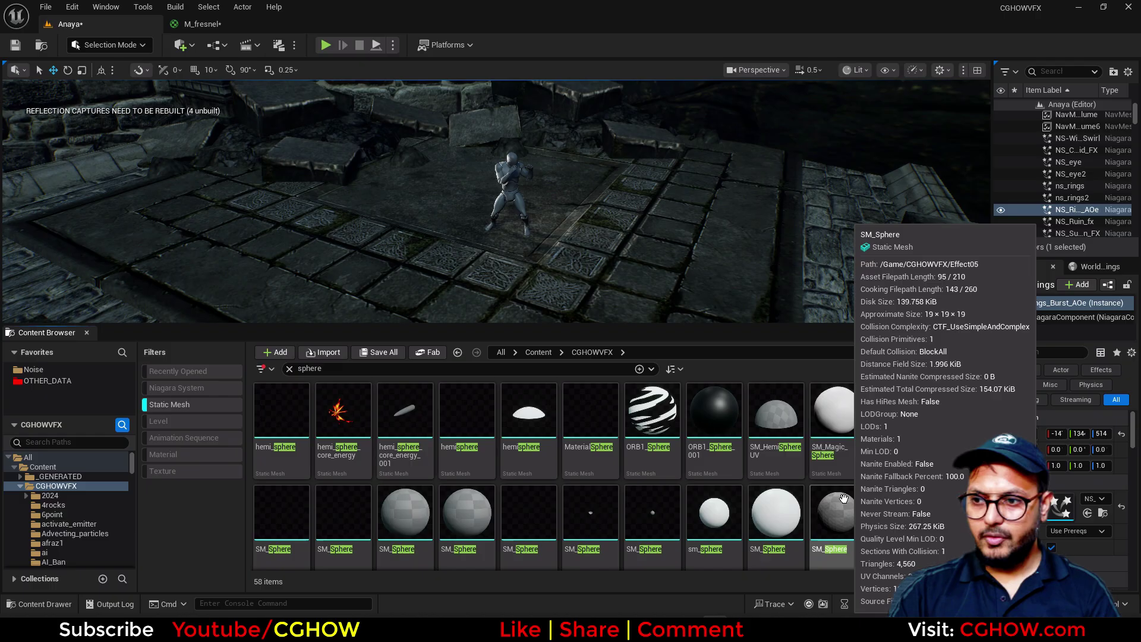
{"action": "double_click", "coordinate": [414, 517]}
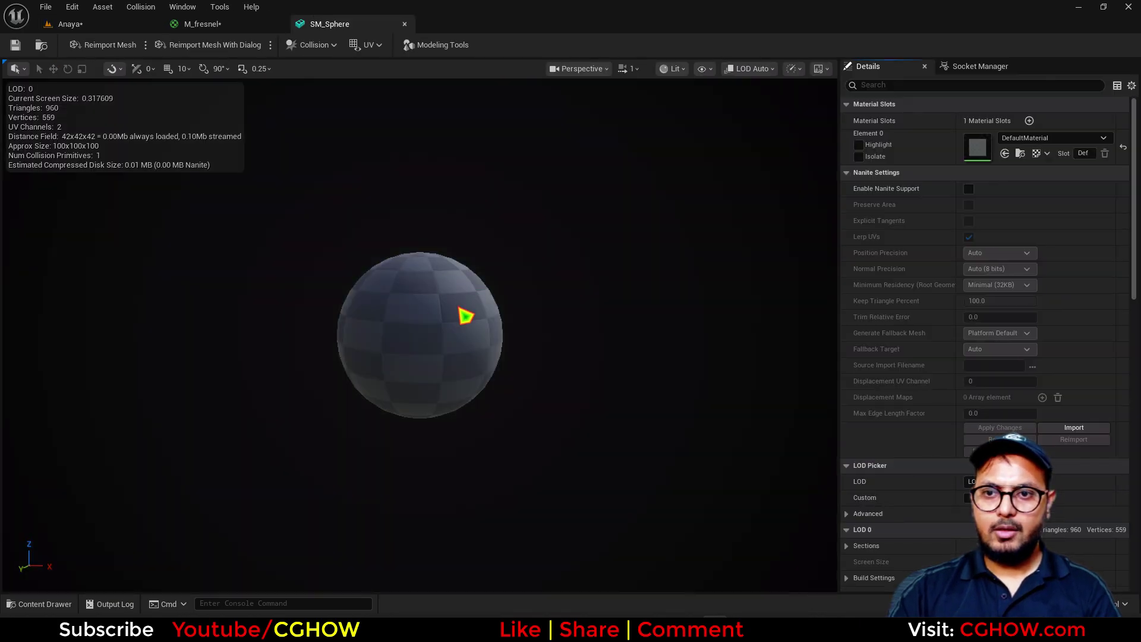
- Display the sphere mesh's UV channel 0 layout and examine its edges in wireframe view
{"action": "left_click", "coordinate": [374, 55]}
{"action": "left_click", "coordinate": [380, 85]}
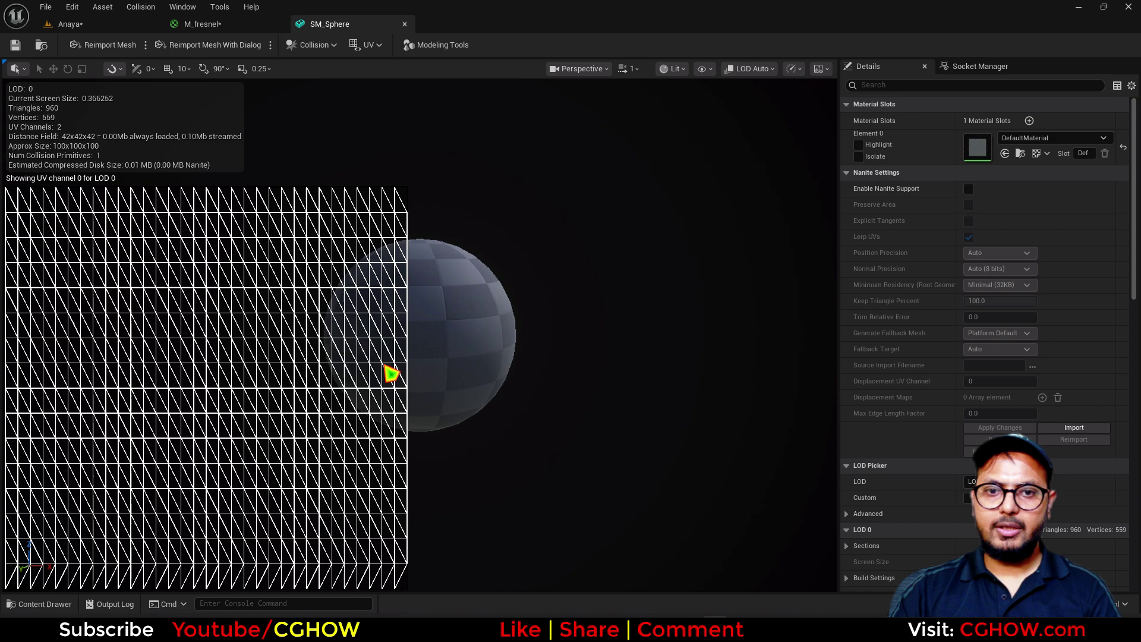
{"action": "left_click_drag", "start_coordinate": [487, 342], "coordinate": [462, 351], "text": "alt"}
{"action": "middle_click_drag", "start_coordinate": [487, 343], "coordinate": [559, 357], "text": "alt"}
{"action": "right_click_drag", "start_coordinate": [487, 342], "coordinate": [512, 344], "text": "alt"}
{"action": "left_click", "coordinate": [488, 343]}
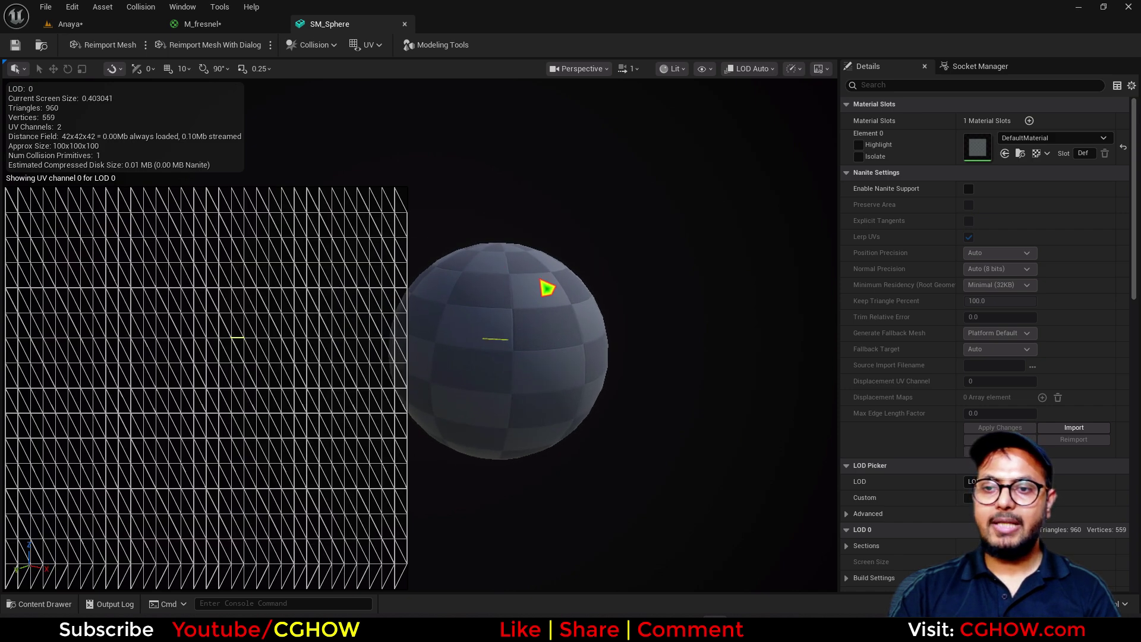
{"action": "left_click", "coordinate": [673, 68]}
{"action": "left_click", "coordinate": [708, 140]}
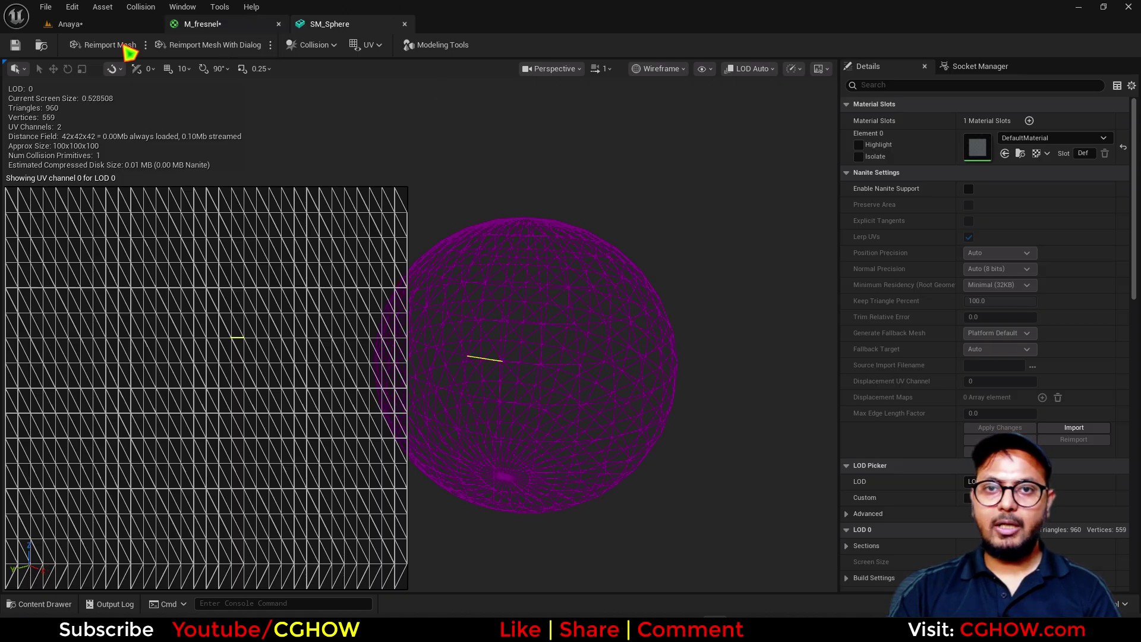
- Add a Fresnel node to the M_fresnel material graph and place it to the lower left of the material node
{"action": "left_click", "coordinate": [229, 25]}
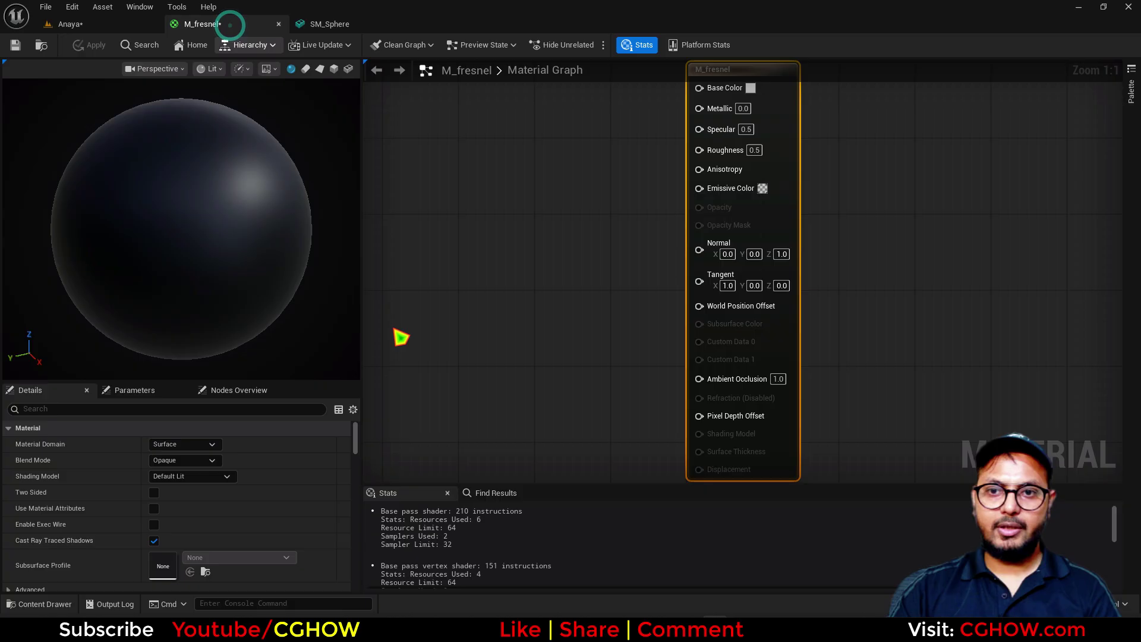
{"action": "right_click_drag", "start_coordinate": [638, 261], "coordinate": [653, 255]}
{"action": "right_click", "coordinate": [560, 175]}
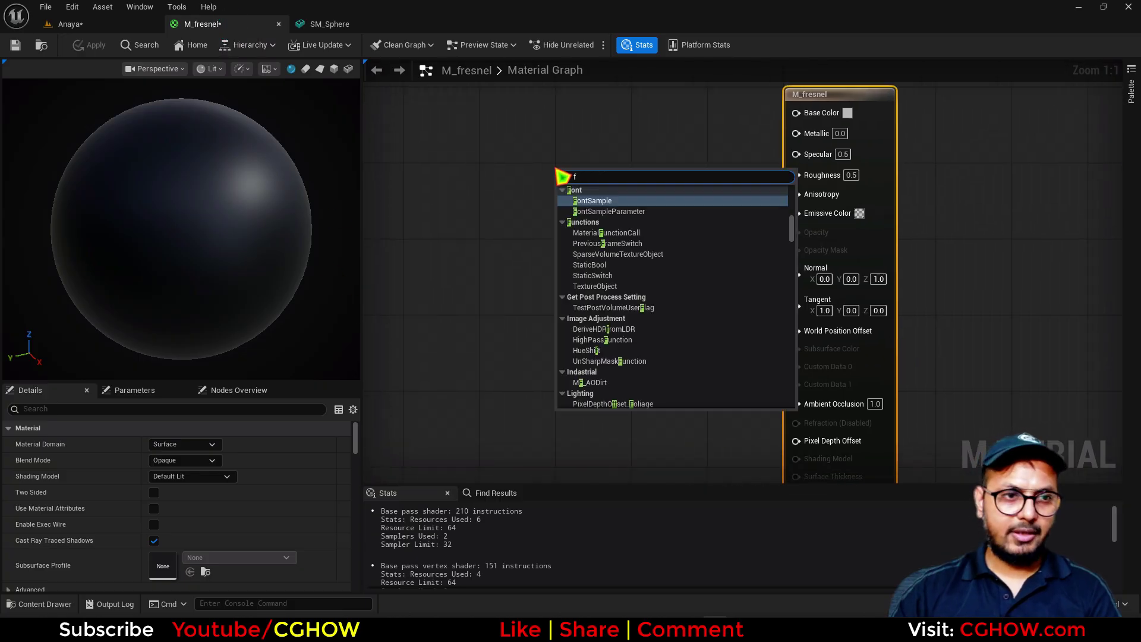
{"action": "type", "text": "frene"}
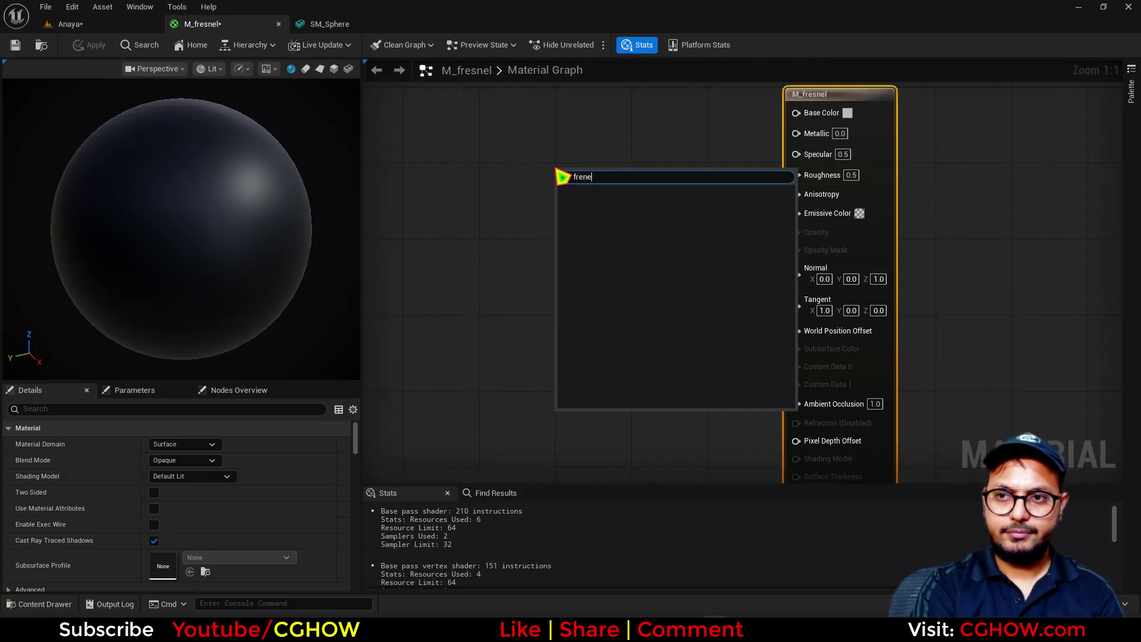
{"action": "key", "text": "BackSpace"}
{"action": "key", "text": "BackSpace"}
{"action": "key", "text": "BackSpace"}
{"action": "type", "text": "es"}
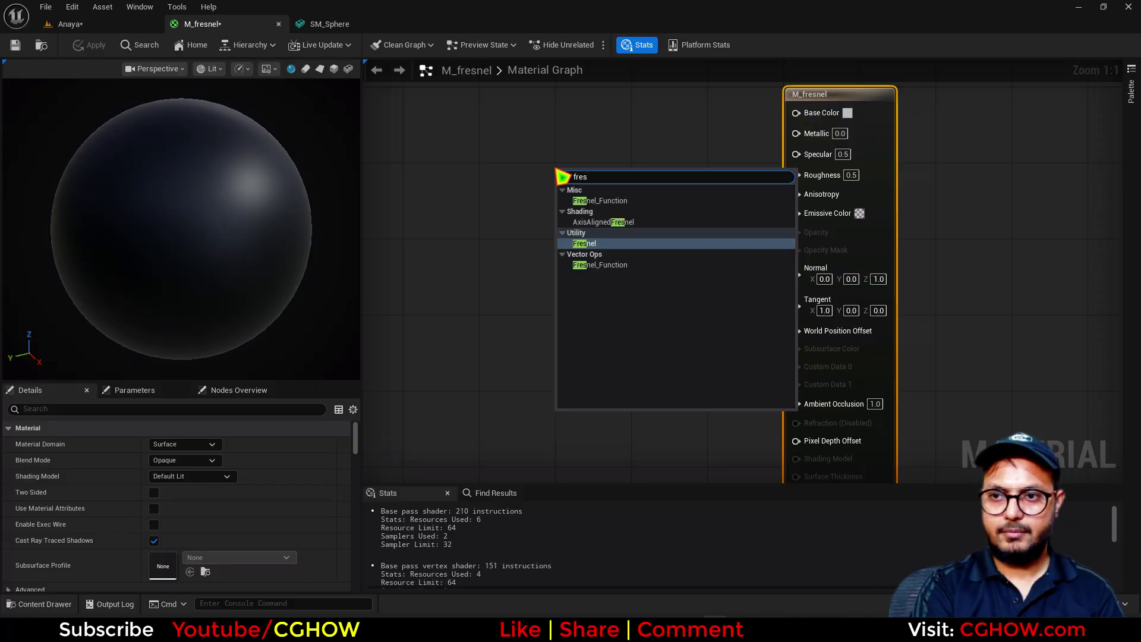
{"action": "key", "text": "Return"}
{"action": "left_click_drag", "start_coordinate": [596, 172], "coordinate": [480, 336]}
- Add a Particle Color node above the Fresnel node
{"action": "right_click", "coordinate": [530, 166]}
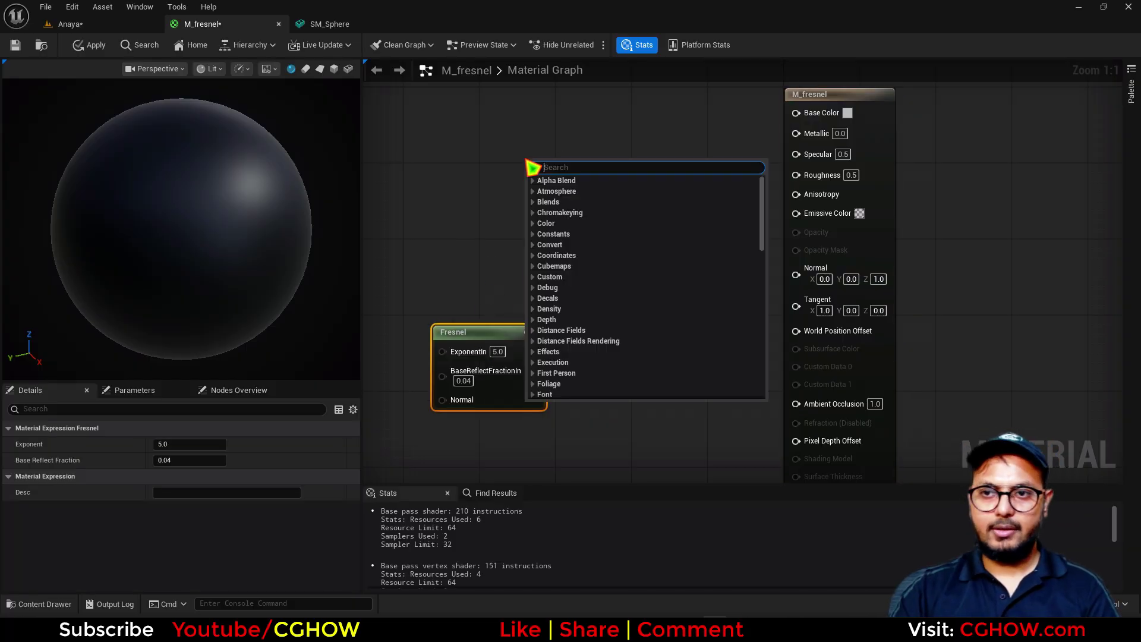
{"action": "type", "text": "particlke"}
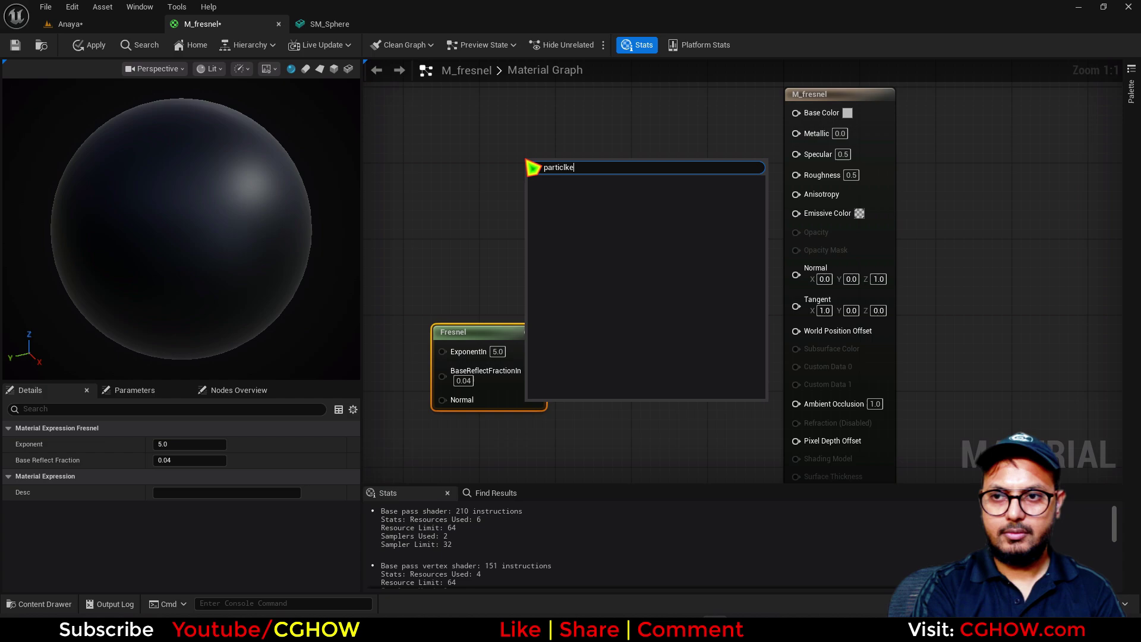
{"action": "key", "text": "BackSpace"}
{"action": "key", "text": "Return"}
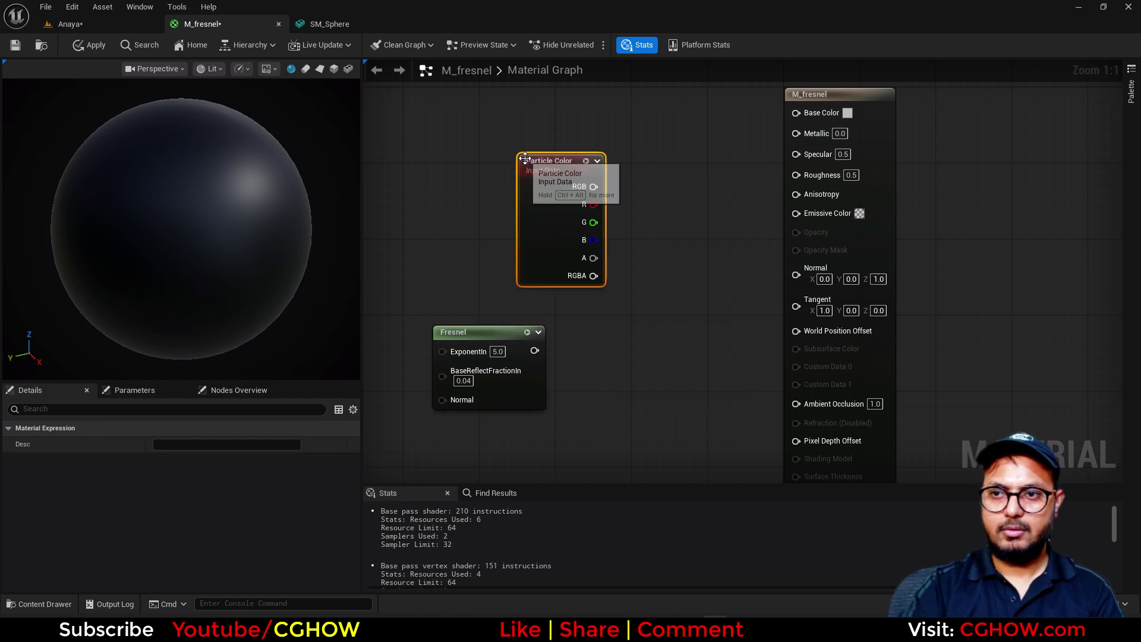
- Set the material's blend mode to Translucent and shading model to Unlit, and enable Two Sided
{"action": "left_click", "coordinate": [768, 178]}
{"action": "left_click", "coordinate": [193, 459]}
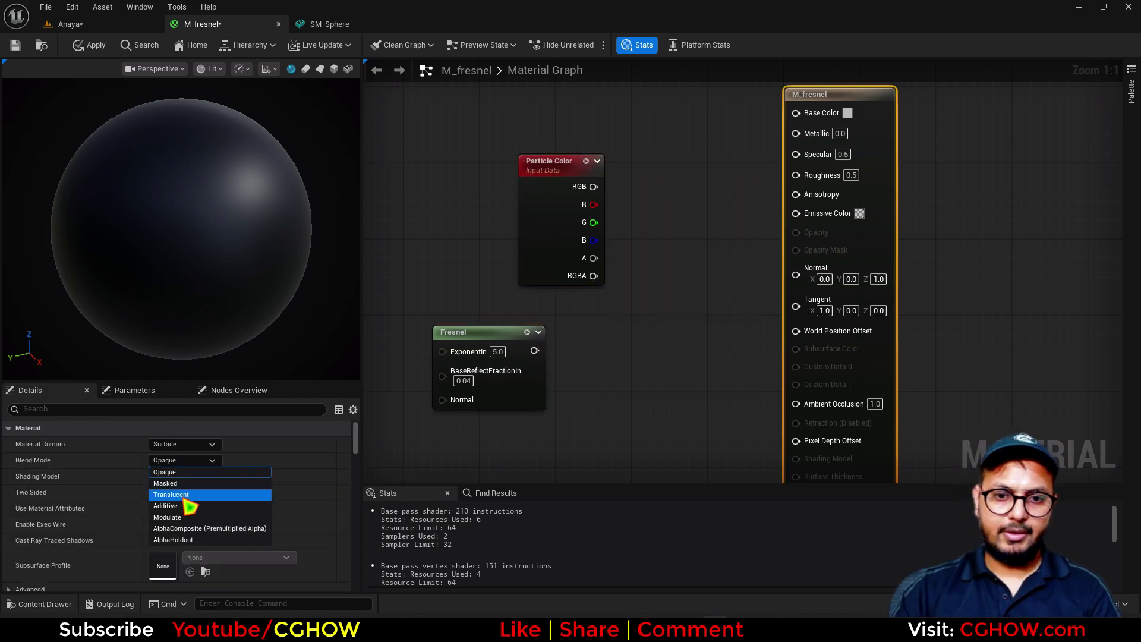
{"action": "left_click", "coordinate": [184, 505]}
{"action": "left_click", "coordinate": [193, 476]}
{"action": "left_click", "coordinate": [160, 328]}
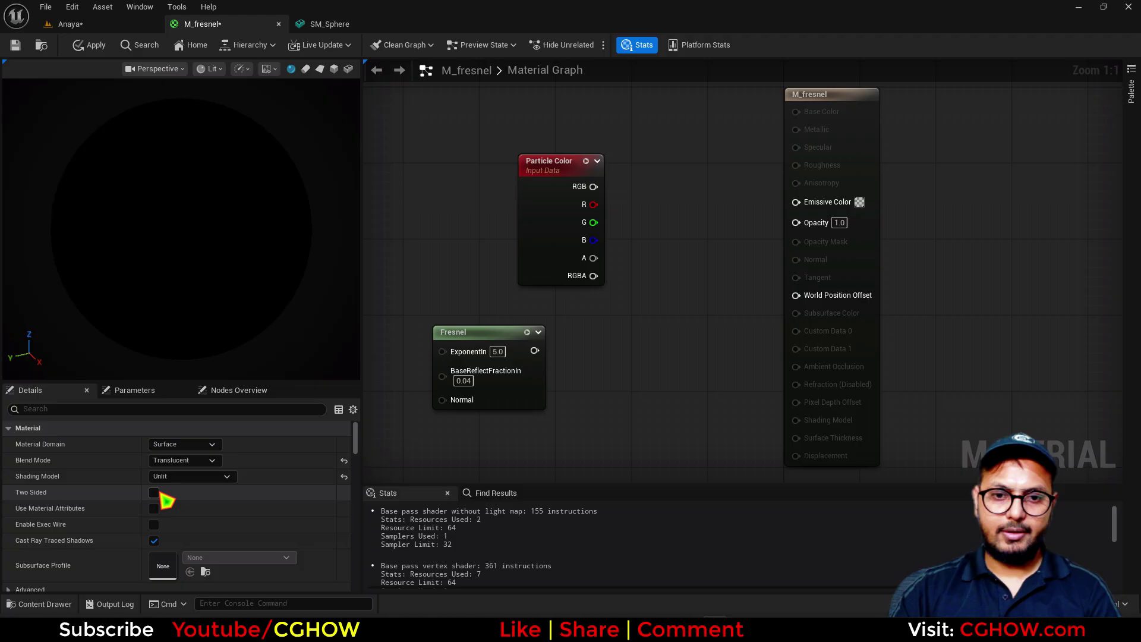
{"action": "left_click", "coordinate": [154, 492]}
- Shift the Particle Color node away from the material node and connect its RGB output to Emissive Color
{"action": "right_click_drag", "start_coordinate": [648, 287], "coordinate": [616, 333]}
{"action": "left_click_drag", "start_coordinate": [510, 290], "coordinate": [462, 290]}
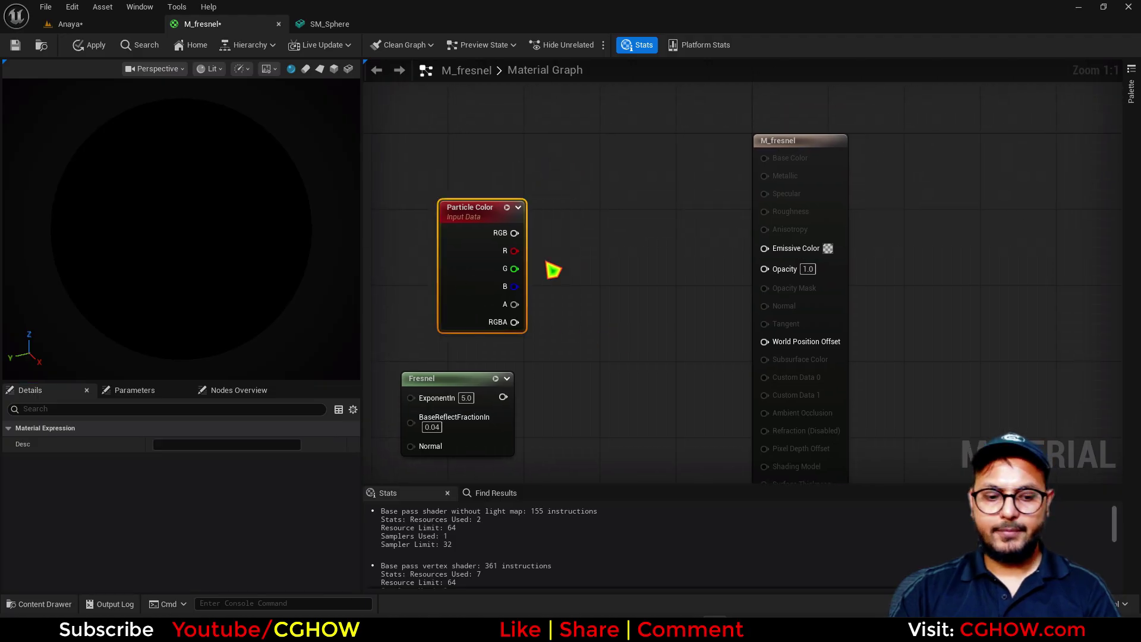
{"action": "left_click", "coordinate": [563, 238]}
{"action": "left_click_drag", "start_coordinate": [515, 233], "coordinate": [769, 249]}
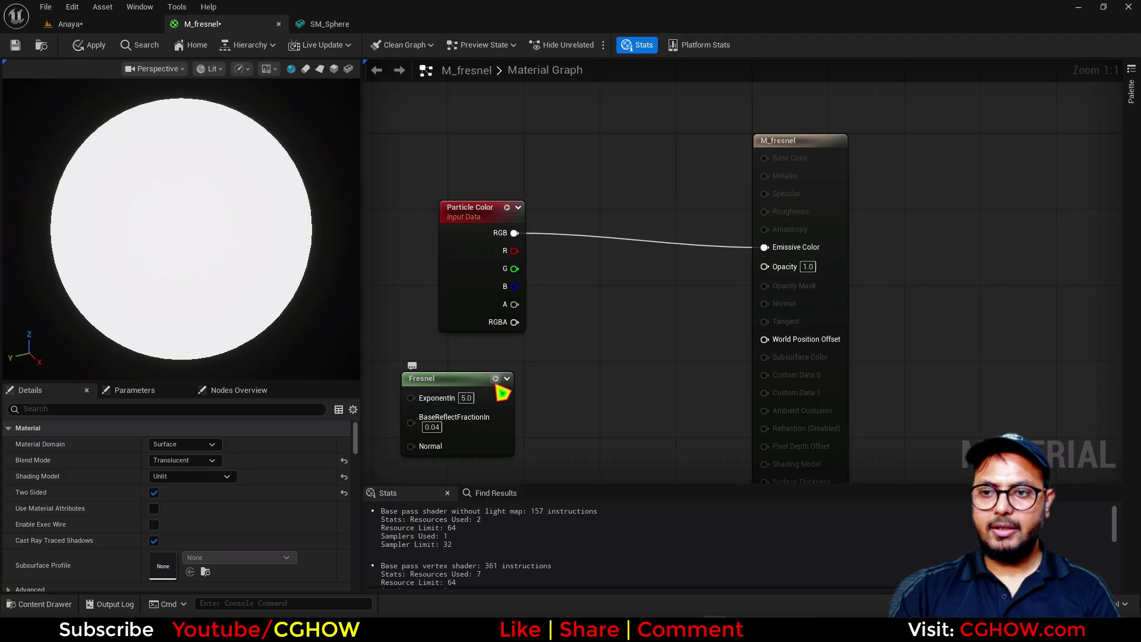
- Preview the Fresnel node on the sphere and set its exponent to 2
{"action": "key", "text": "space"}
{"action": "right_click_drag", "start_coordinate": [594, 368], "coordinate": [616, 344]}
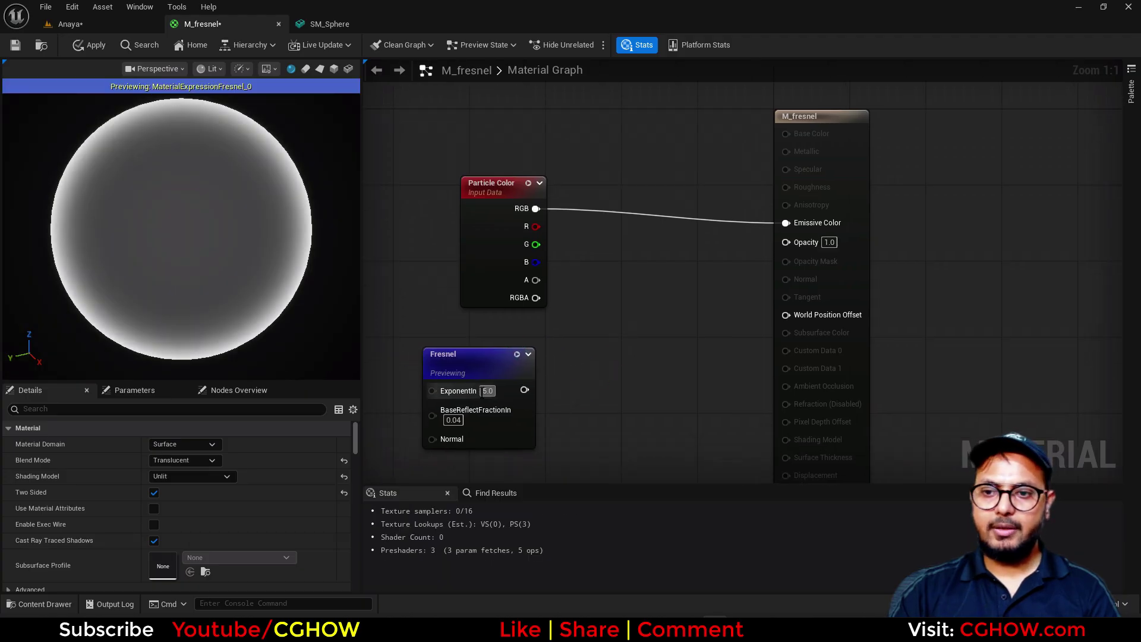
{"action": "type", "text": "2"}
{"action": "key", "text": "Return"}
{"action": "left_click", "coordinate": [550, 371]}
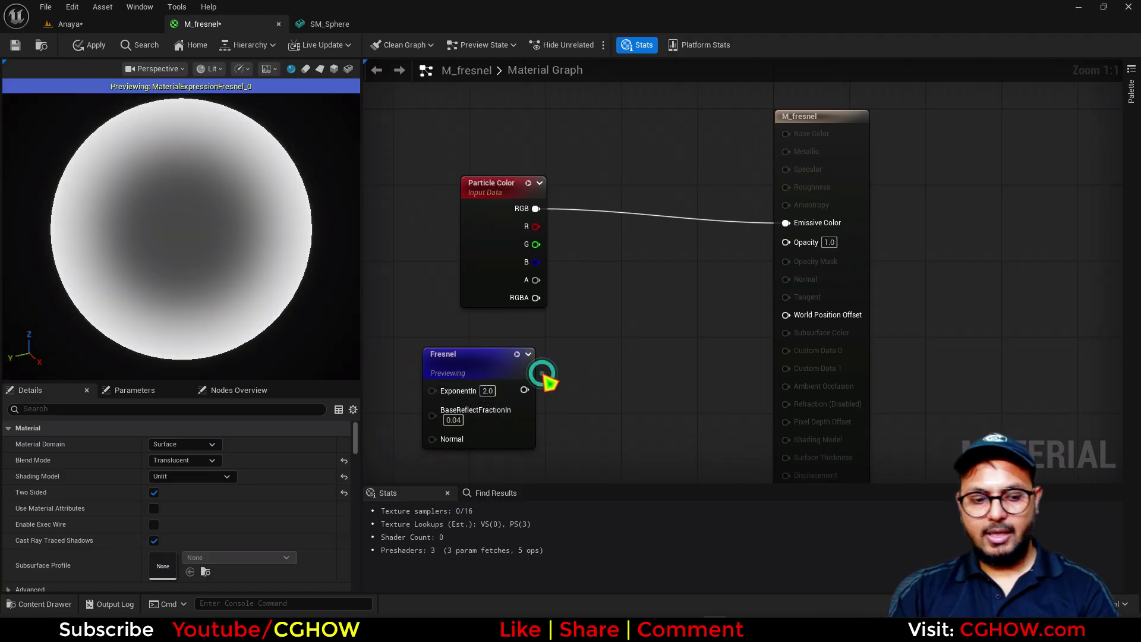
- Add a Power node with the Fresnel output as its Base, and preview it on the sphere
{"action": "left_click_drag", "start_coordinate": [524, 390], "coordinate": [555, 391]}
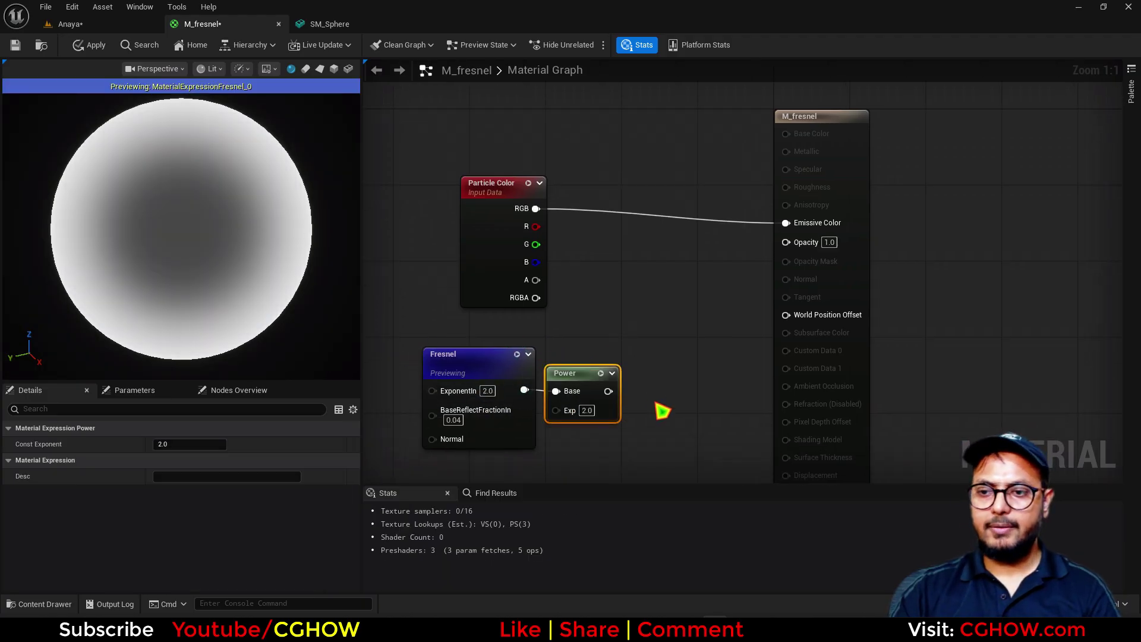
{"action": "left_click", "coordinate": [602, 372]}
{"action": "right_click_drag", "start_coordinate": [584, 424], "coordinate": [613, 326]}
{"action": "left_click_drag", "start_coordinate": [618, 287], "coordinate": [630, 266]}
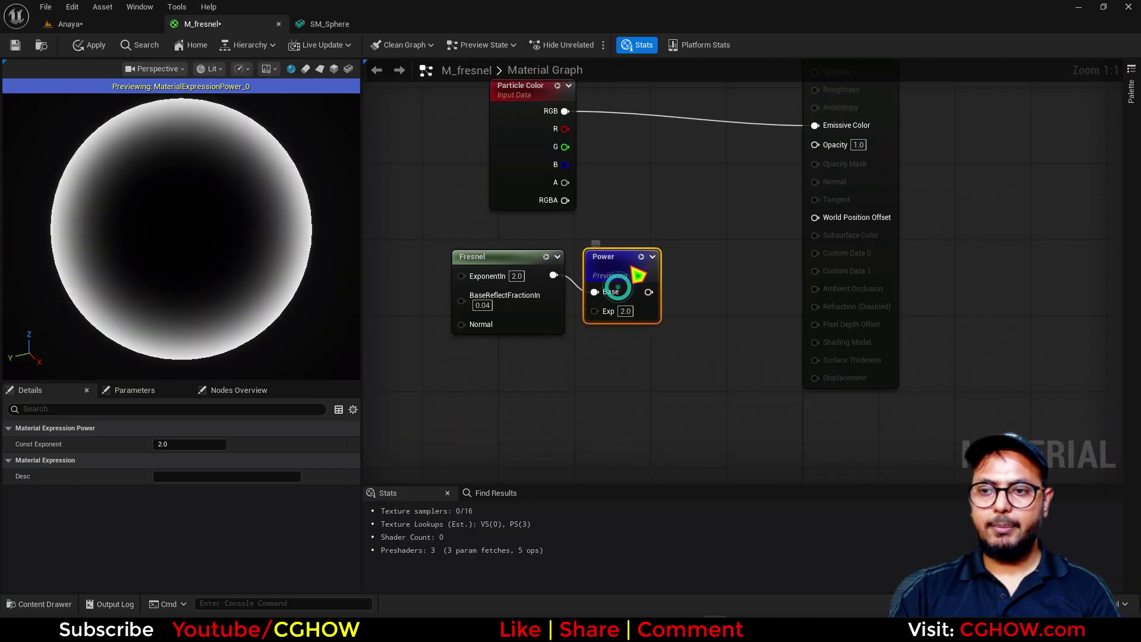
- Add a Dynamic Parameter node, feed its first output into the Power node's Exp, and name that parameter "power"
{"action": "right_click", "coordinate": [502, 406]}
{"action": "type", "text": "dynamic"}
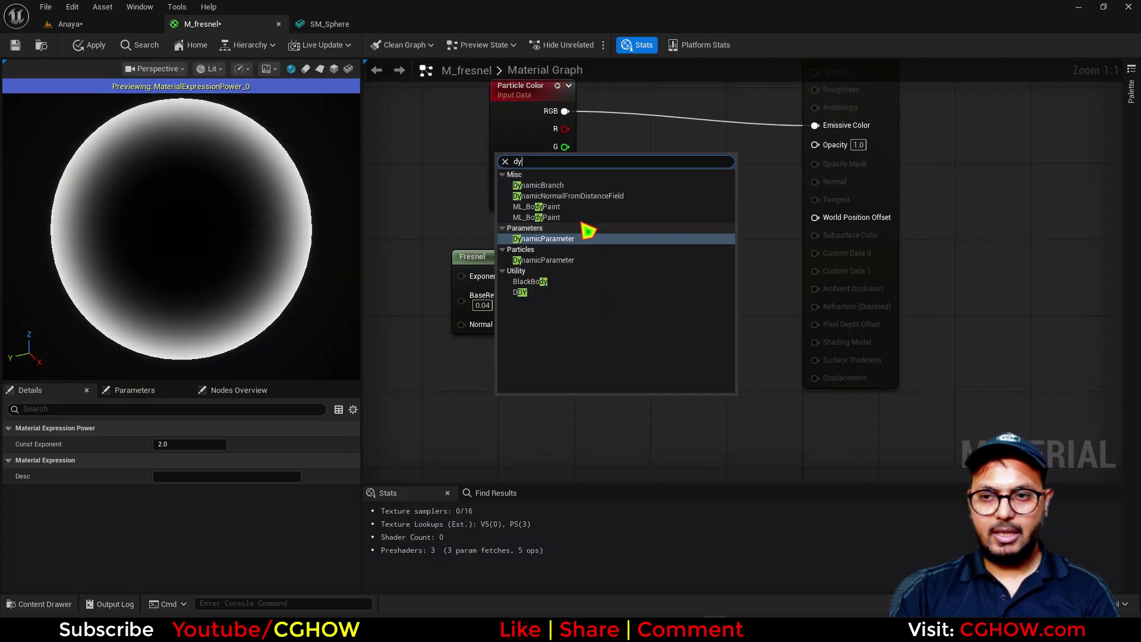
{"action": "left_click", "coordinate": [540, 250]}
{"action": "left_click_drag", "start_coordinate": [610, 425], "coordinate": [594, 310]}
{"action": "left_click", "coordinate": [185, 460]}
{"action": "type", "text": "Po"}
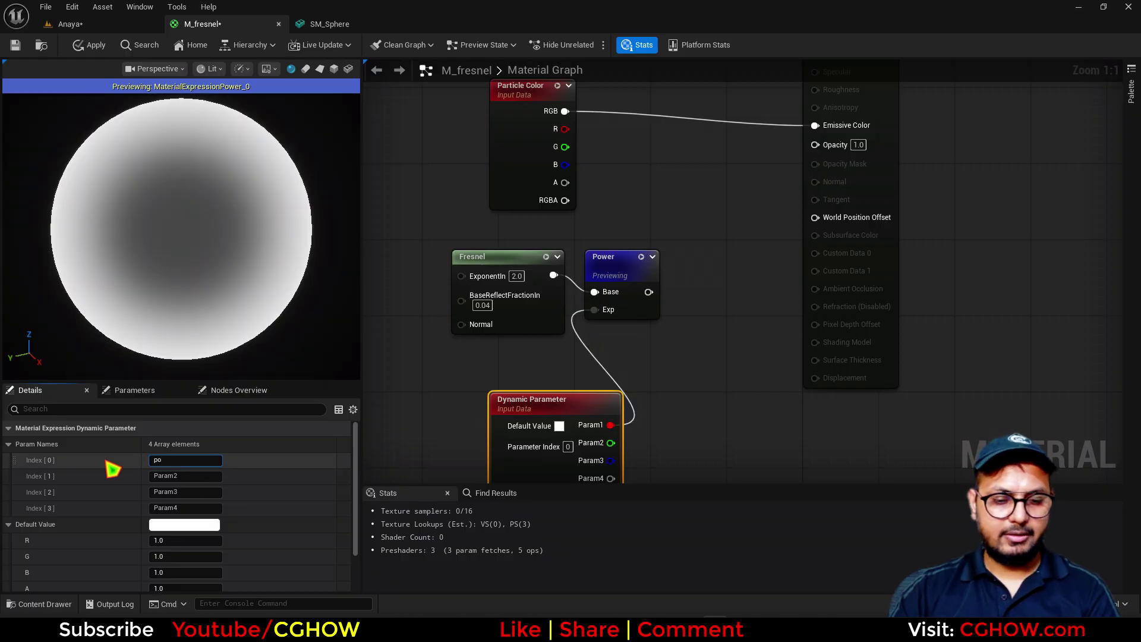
{"action": "type", "text": "wer"}
{"action": "left_click", "coordinate": [712, 329]}
{"action": "right_click_drag", "start_coordinate": [668, 273], "coordinate": [643, 407]}
{"action": "right_click", "coordinate": [642, 404]}
{"action": "type", "text": "exp"}
{"action": "key", "text": "Return"}
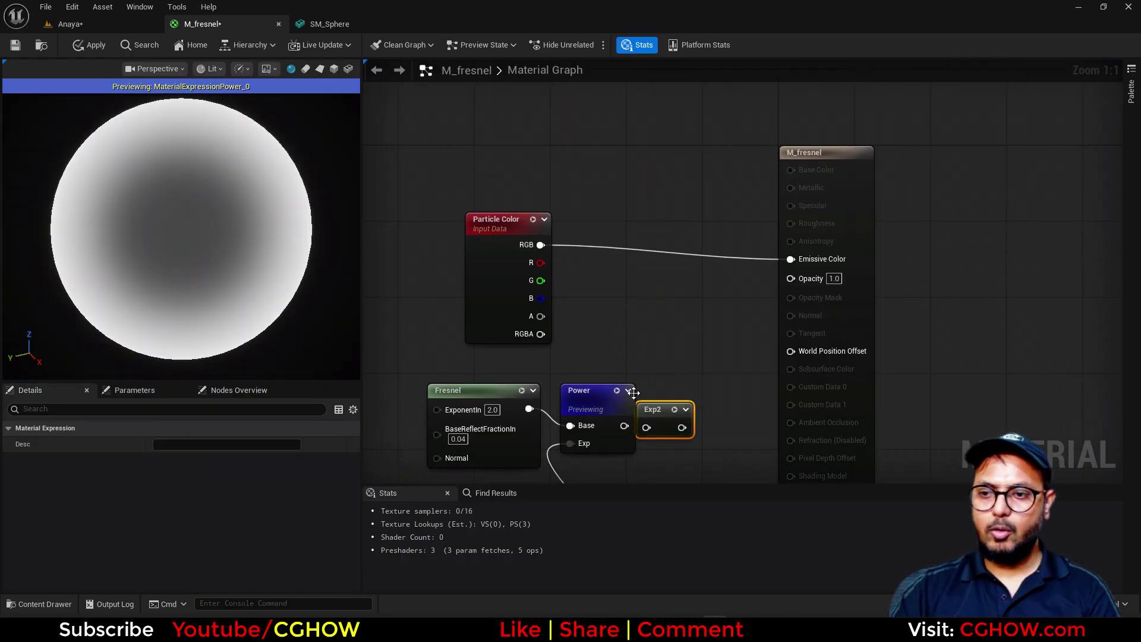
{"action": "key", "text": "Delete"}
- Add a Multiply node combining Particle Color's alpha with the Power output, and connect its result to Opacity
{"action": "left_click", "coordinate": [657, 332]}
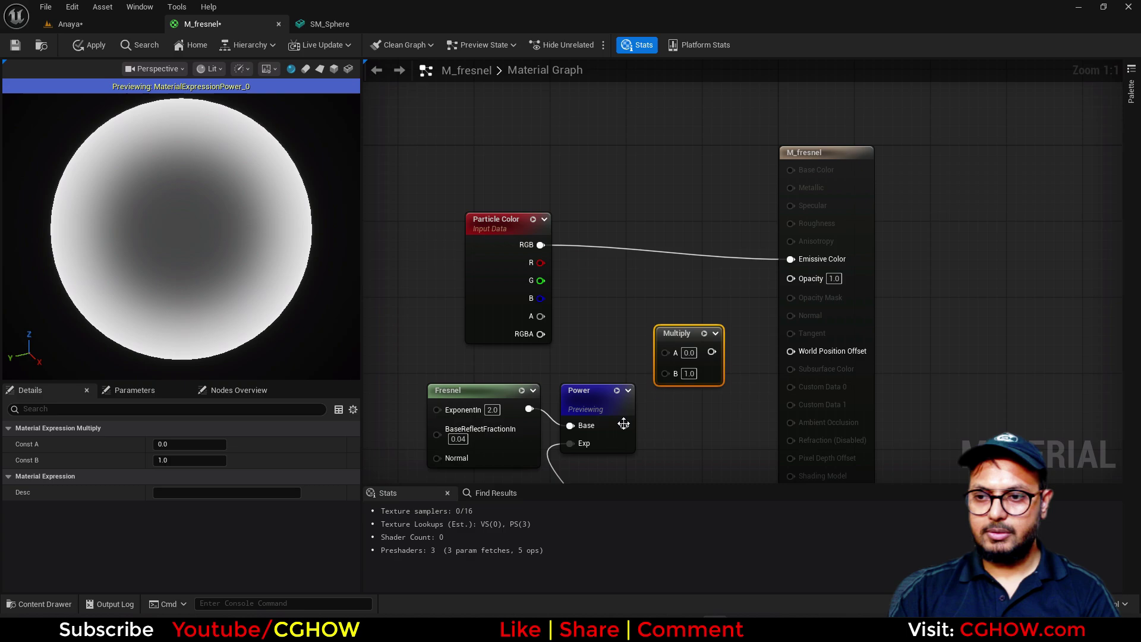
{"action": "left_click_drag", "start_coordinate": [624, 425], "coordinate": [539, 316]}
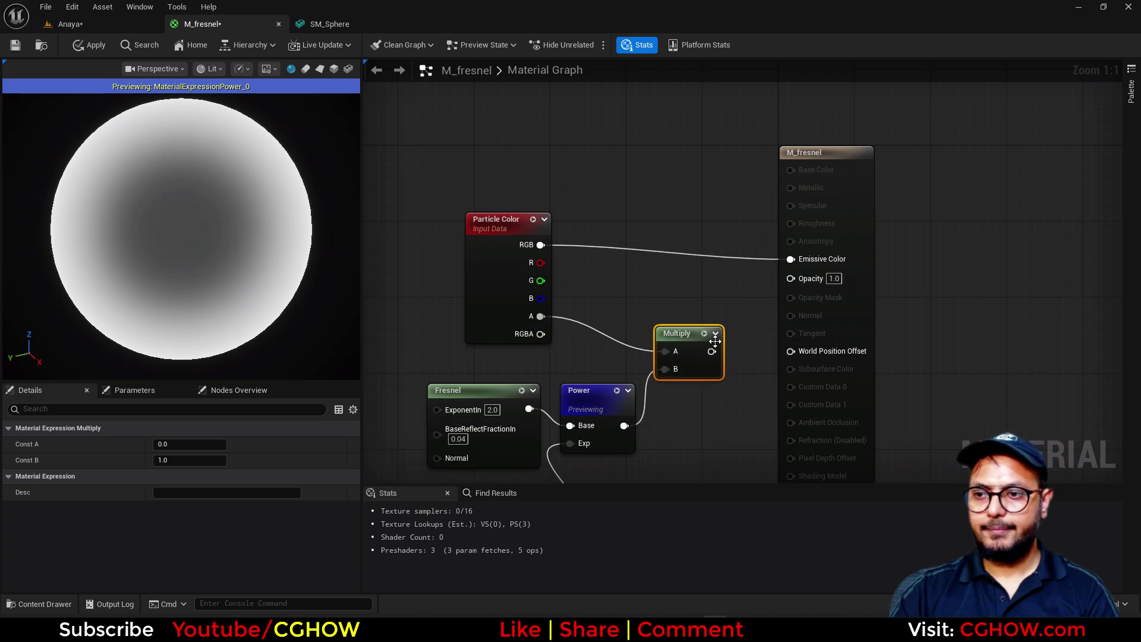
{"action": "left_click_drag", "start_coordinate": [711, 351], "coordinate": [791, 279]}
{"action": "scroll", "coordinate": [618, 315], "scroll_direction": "down", "scroll_amount": 3}
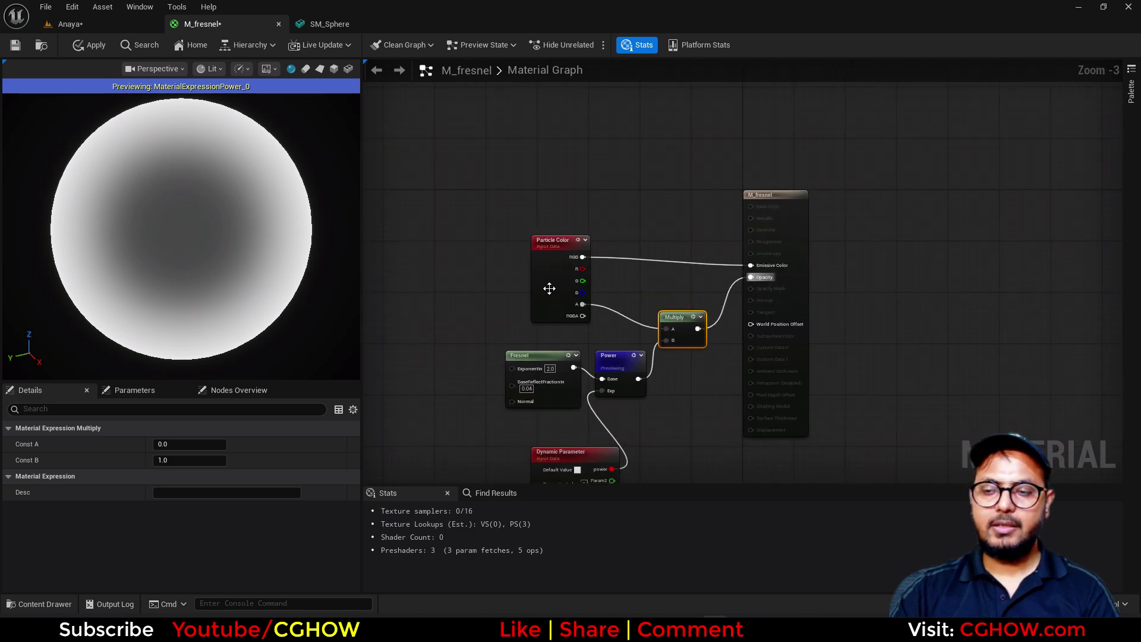
- Apply and save the M_fresnel material, and locate it in the Content Browser
{"action": "right_click_drag", "start_coordinate": [463, 299], "coordinate": [509, 243]}
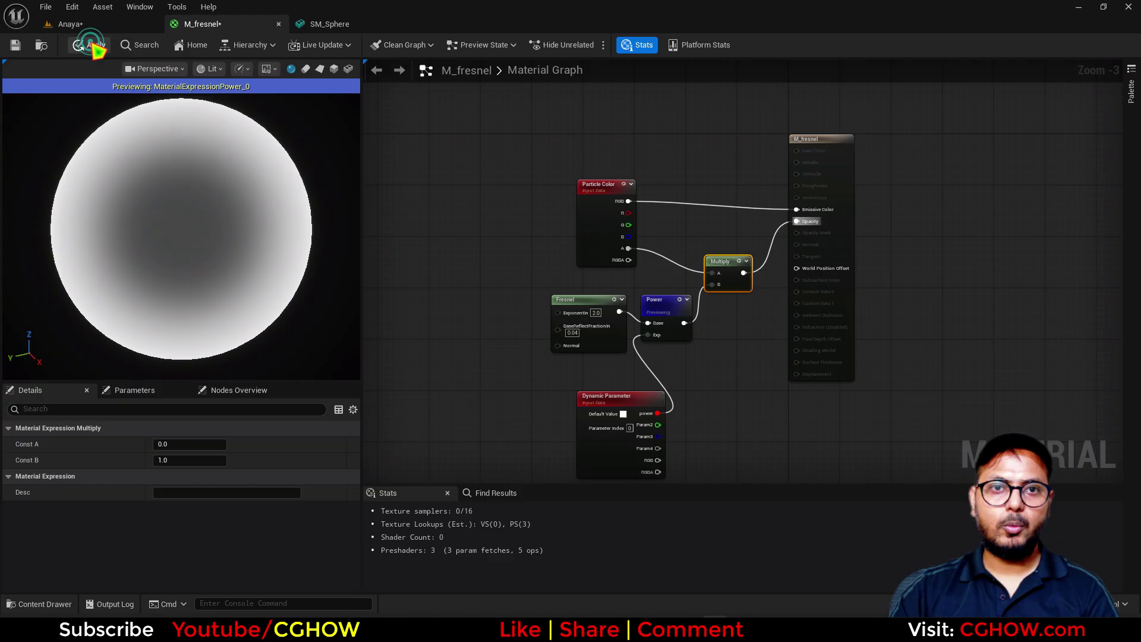
{"action": "key", "text": "ctrl+s"}
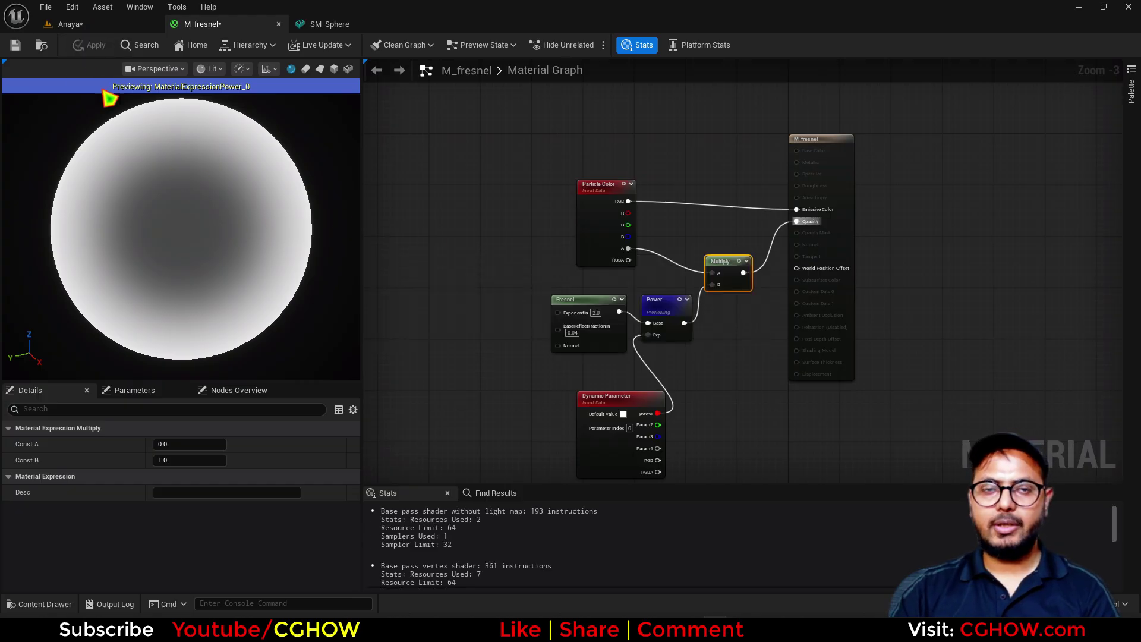
{"action": "left_click", "coordinate": [41, 47]}
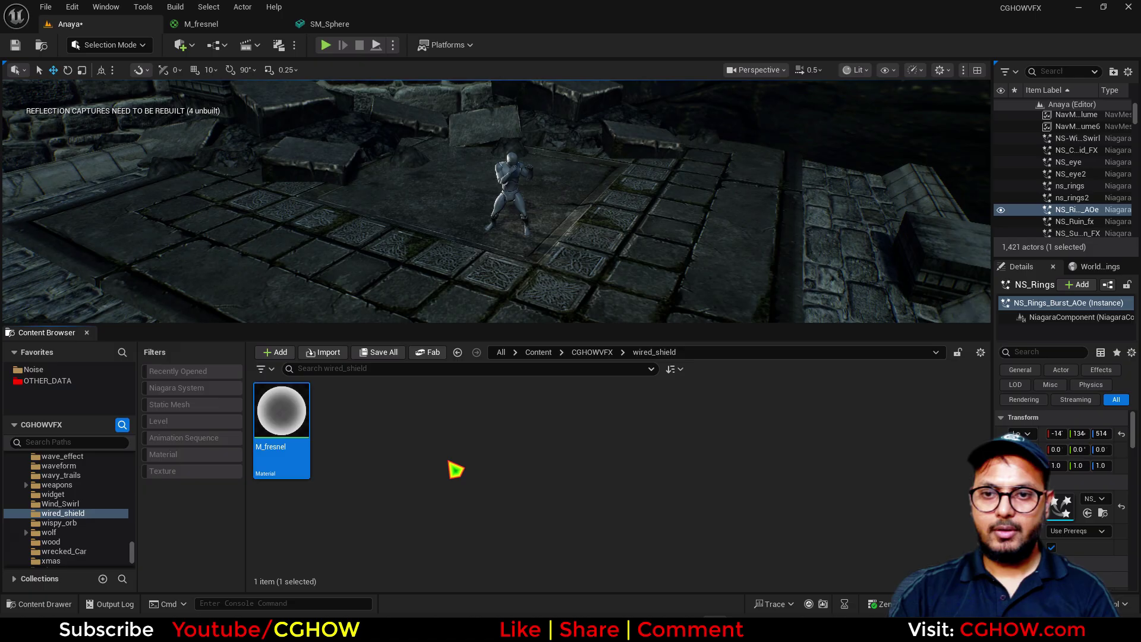
- Create an empty Niagara system named NS_shield in the wired_shield folder and open it
{"action": "right_click", "coordinate": [453, 469]}
{"action": "left_click", "coordinate": [509, 336]}
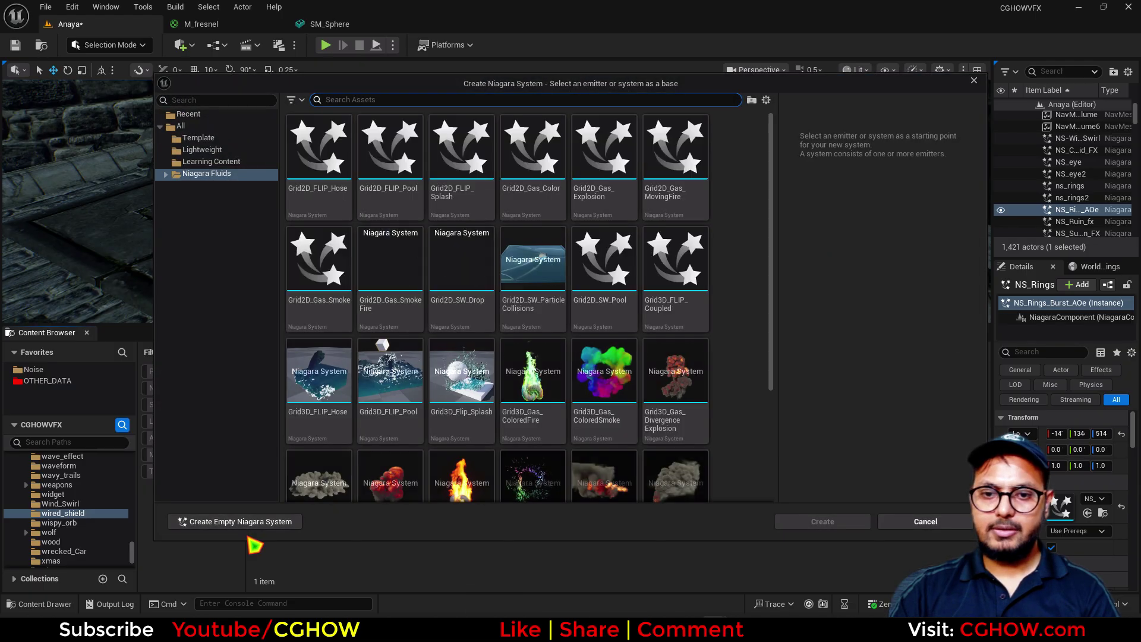
{"action": "left_click", "coordinate": [259, 505]}
{"action": "type", "text": "N"}
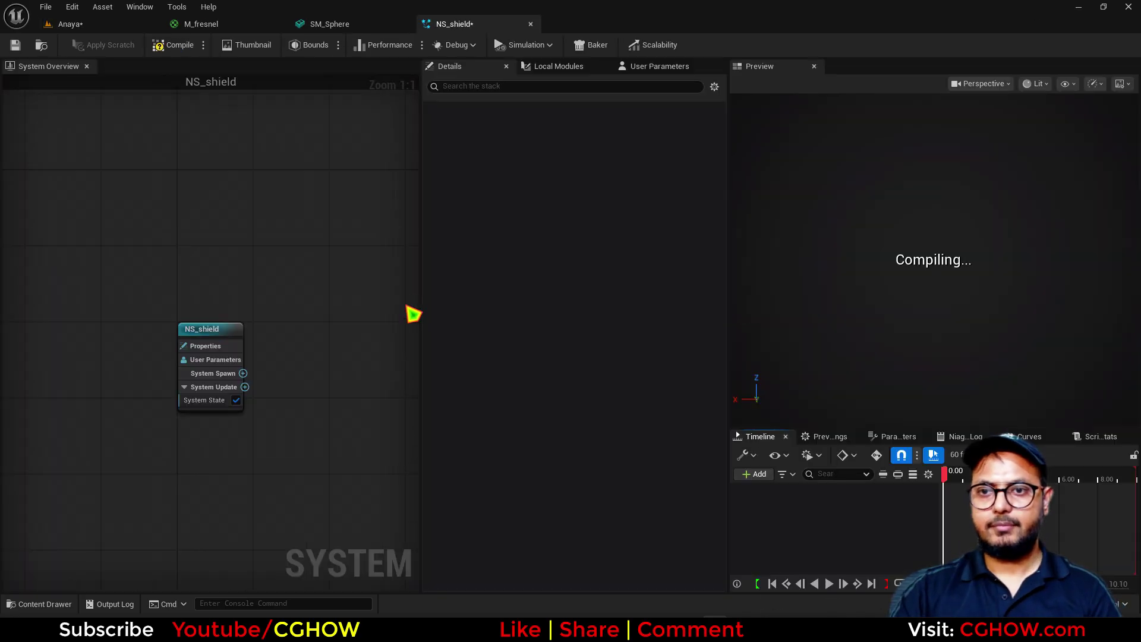
- Add a minimal emitter and set its Emitter State to life cycle mode Self with loop behavior Once
{"action": "right_click_drag", "start_coordinate": [297, 240], "coordinate": [169, 174]}
{"action": "right_click", "coordinate": [204, 180]}
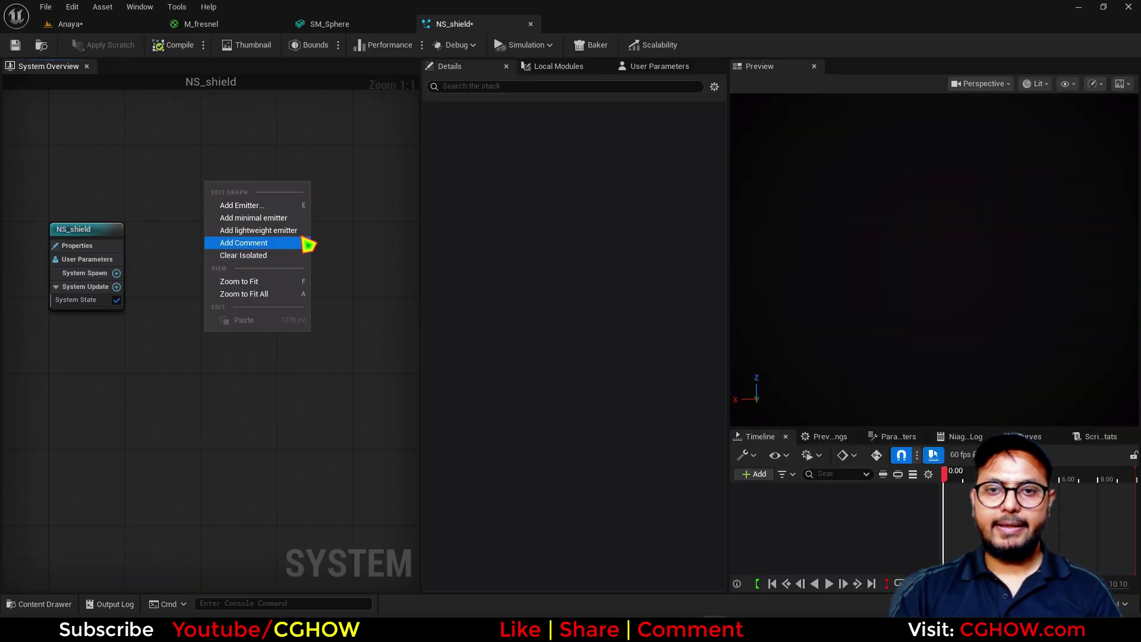
{"action": "left_click", "coordinate": [252, 219]}
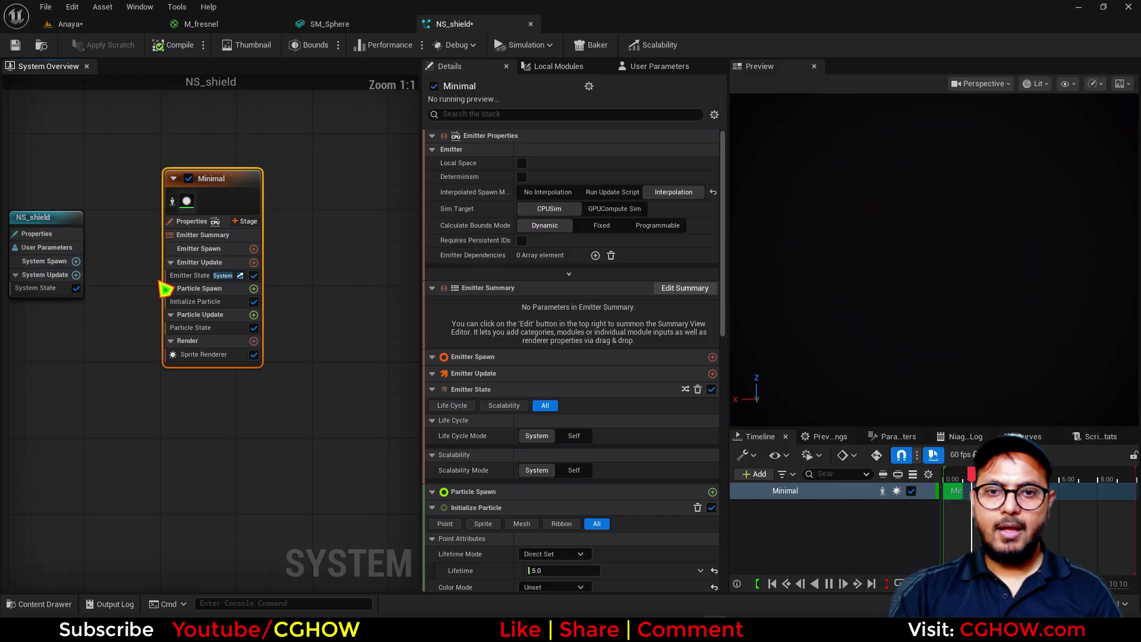
{"action": "left_click", "coordinate": [190, 276]}
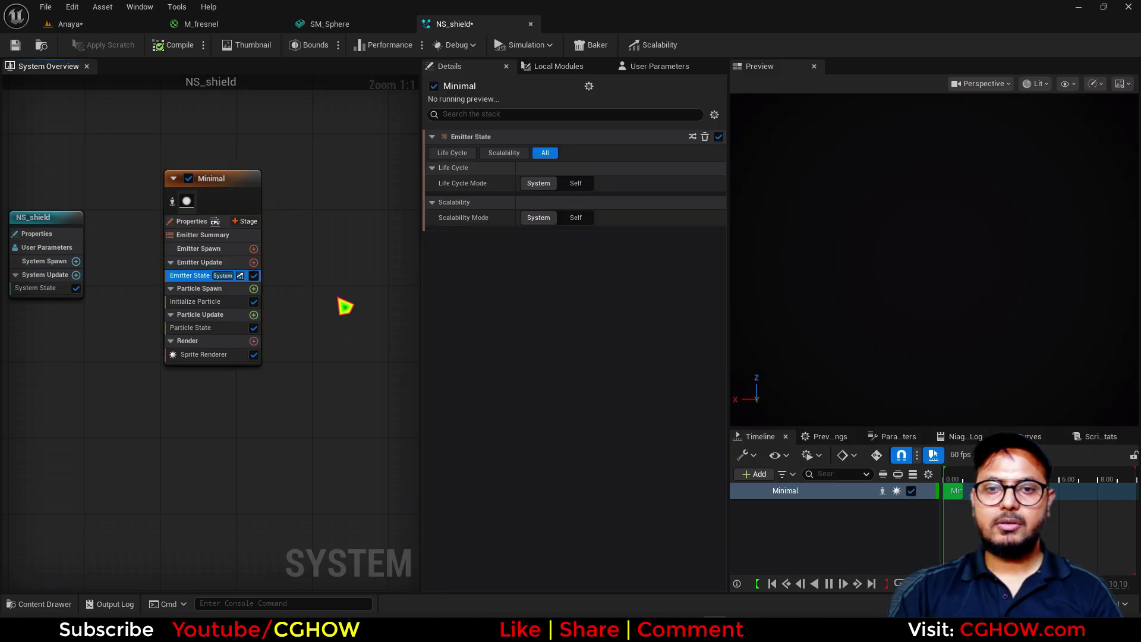
{"action": "left_click", "coordinate": [575, 183]}
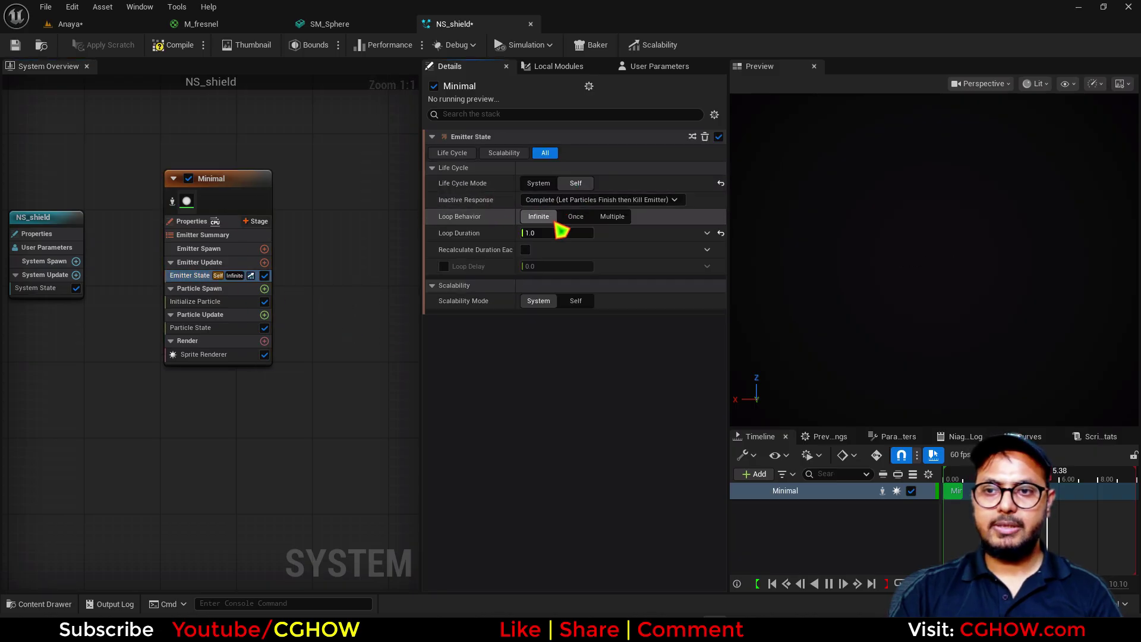
{"action": "left_click", "coordinate": [576, 216]}
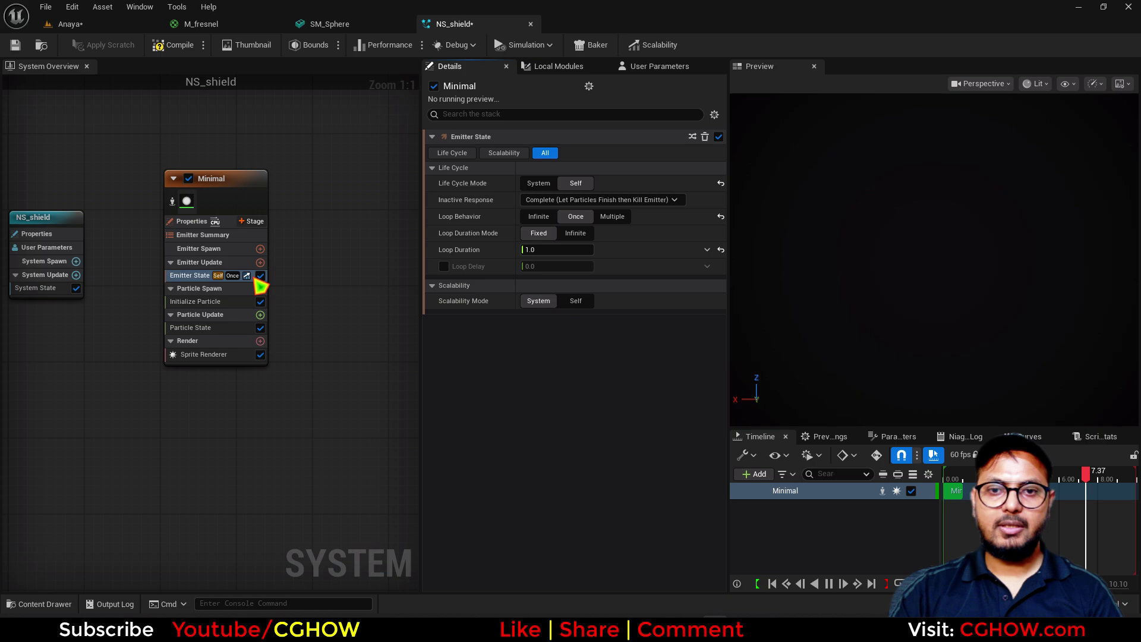
- Add Spawn Burst Instantaneous to Emitter Update, and disable killing particles at the end of their lifetime in Particle State
{"action": "left_click", "coordinate": [260, 263]}
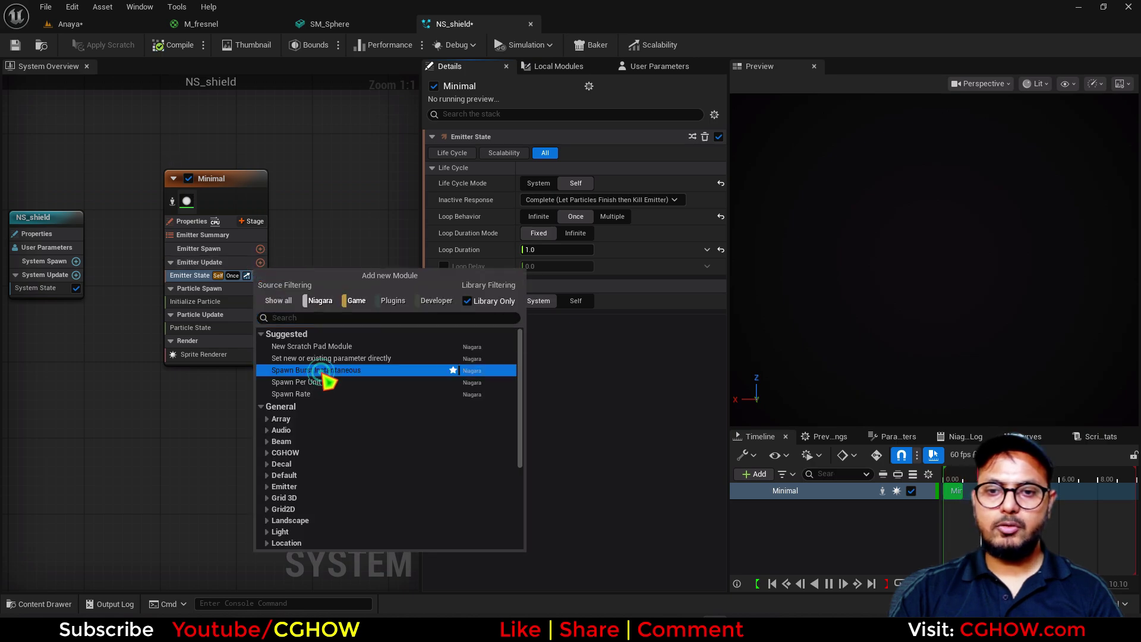
{"action": "left_click", "coordinate": [400, 375]}
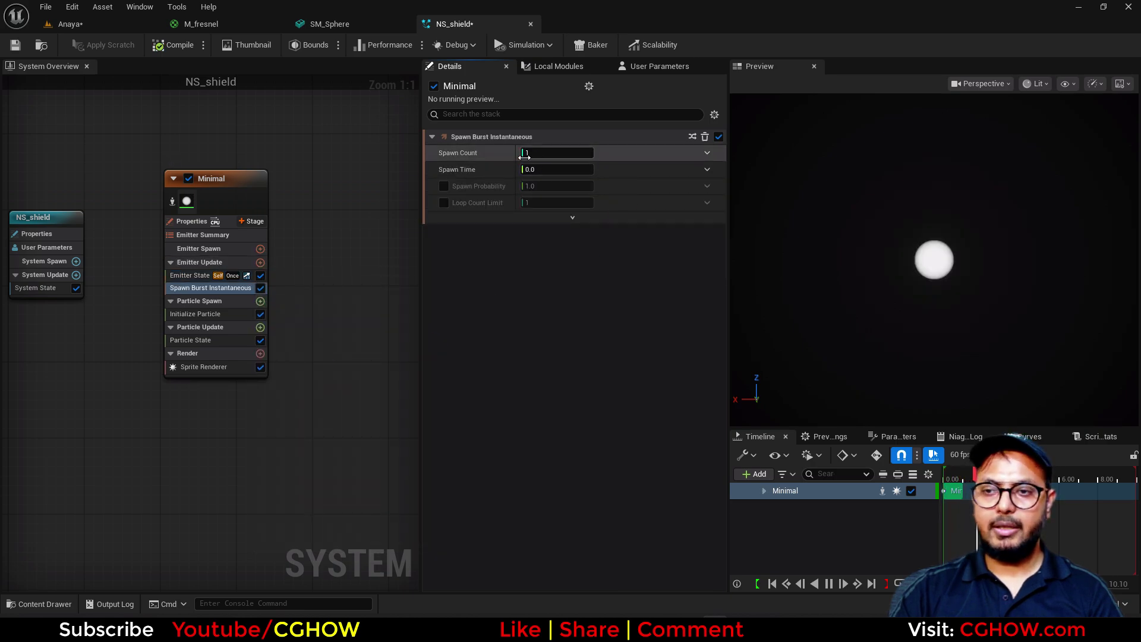
{"action": "left_click", "coordinate": [196, 341]}
{"action": "left_click", "coordinate": [526, 152]}
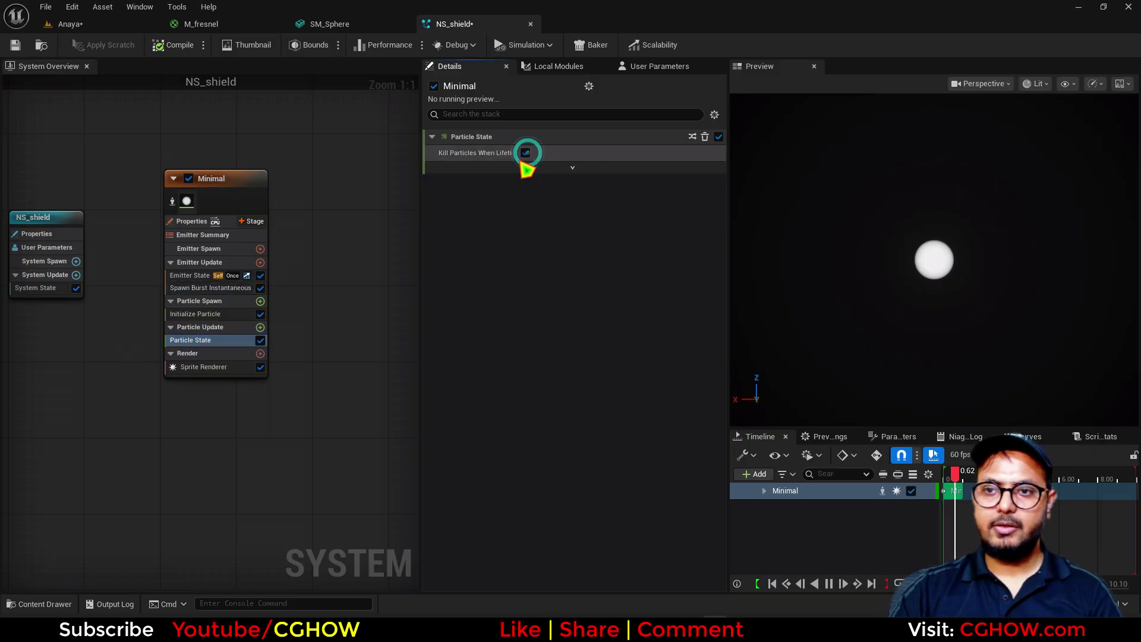
- Replace the emitter's Sprite Renderer with a Mesh Renderer
{"action": "right_click_drag", "start_coordinate": [268, 386], "coordinate": [316, 389]}
{"action": "scroll", "coordinate": [957, 287], "scroll_direction": "up", "scroll_amount": 5}
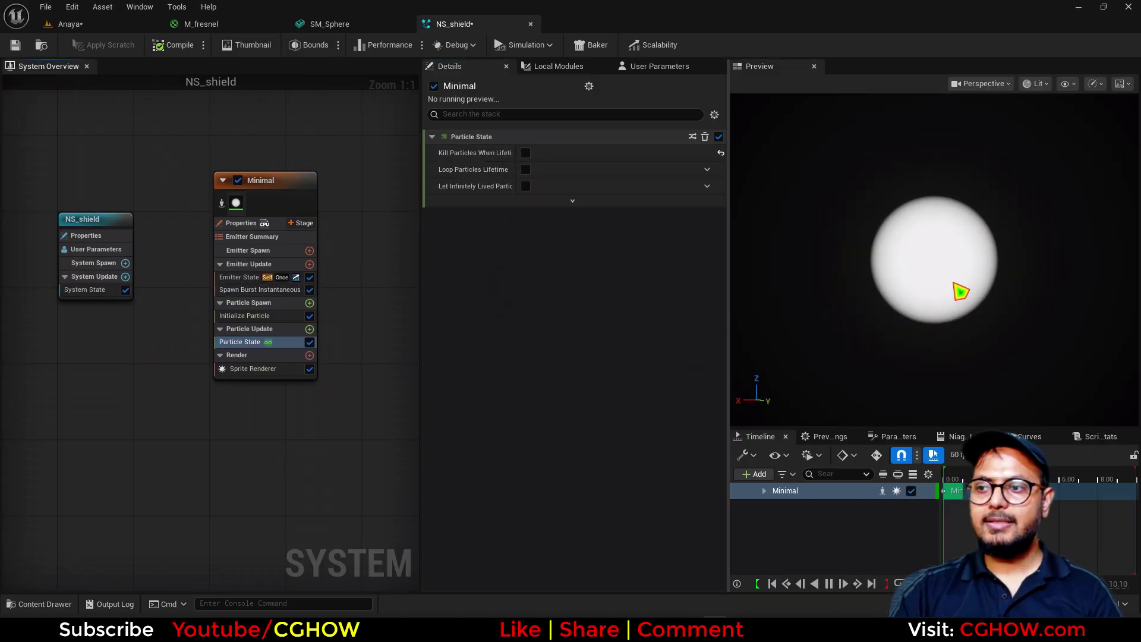
{"action": "left_click", "coordinate": [255, 369]}
{"action": "key", "text": "Delete"}
{"action": "left_click", "coordinate": [309, 342]}
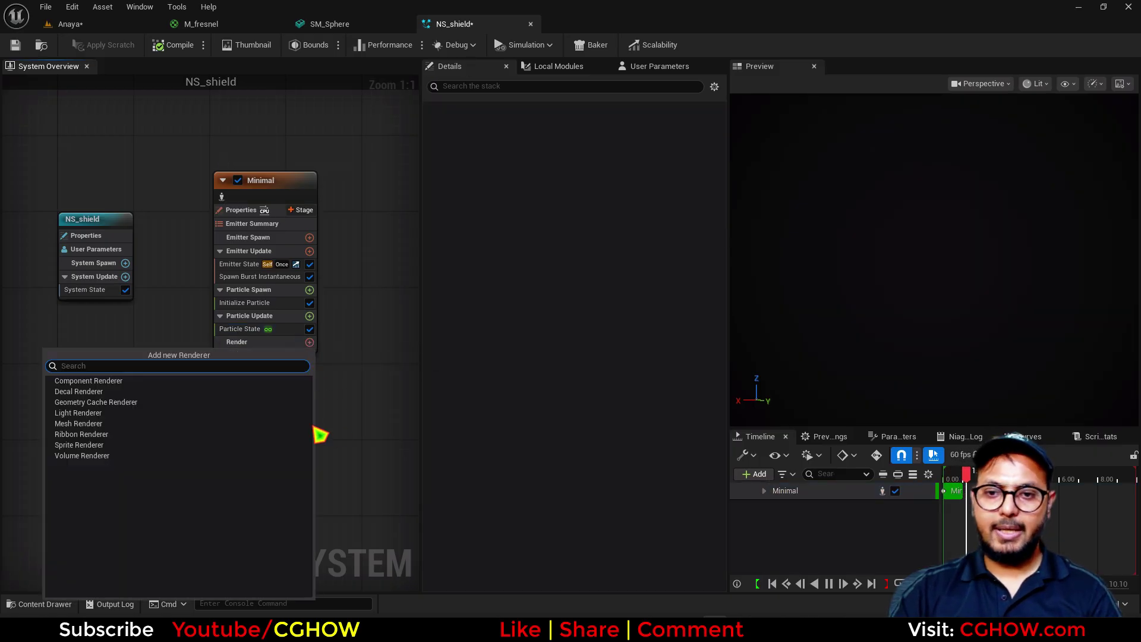
{"action": "left_click", "coordinate": [79, 423]}
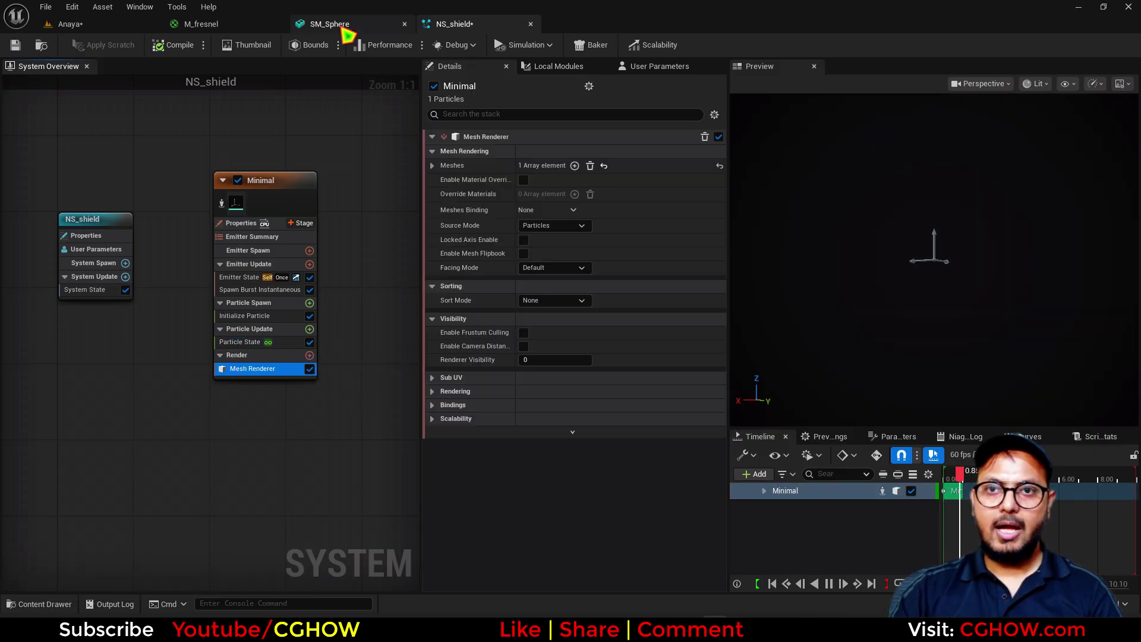
- Assign SM_Sphere as the Mesh Renderer's mesh in place of the default gnomon
{"action": "left_click", "coordinate": [344, 28]}
{"action": "left_click", "coordinate": [41, 45]}
{"action": "left_click", "coordinate": [453, 24]}
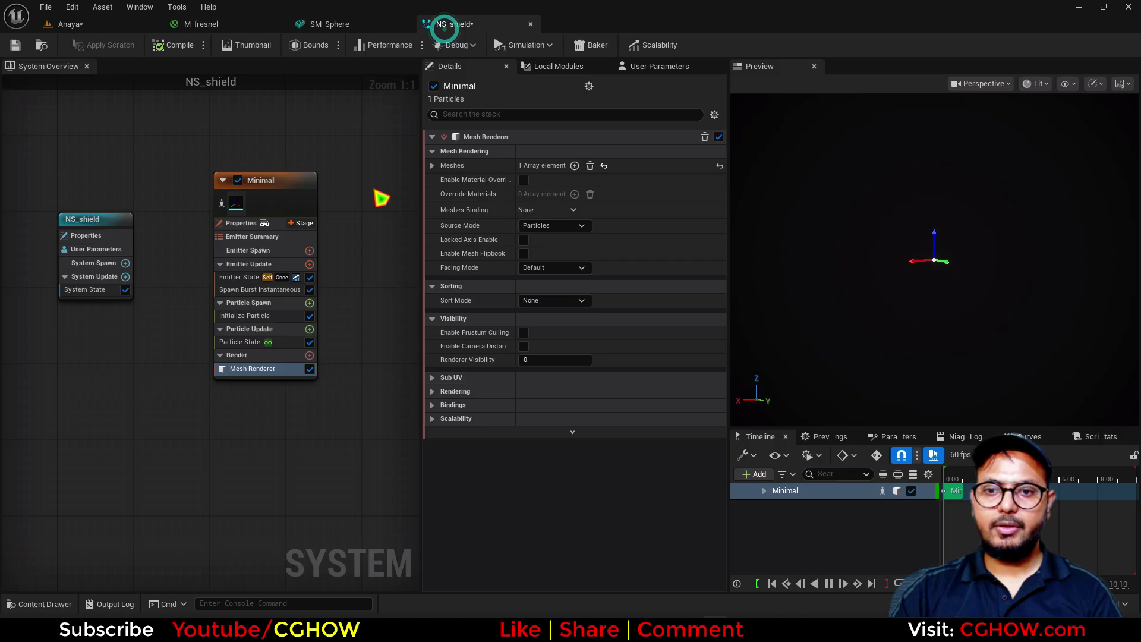
{"action": "left_click", "coordinate": [447, 167]}
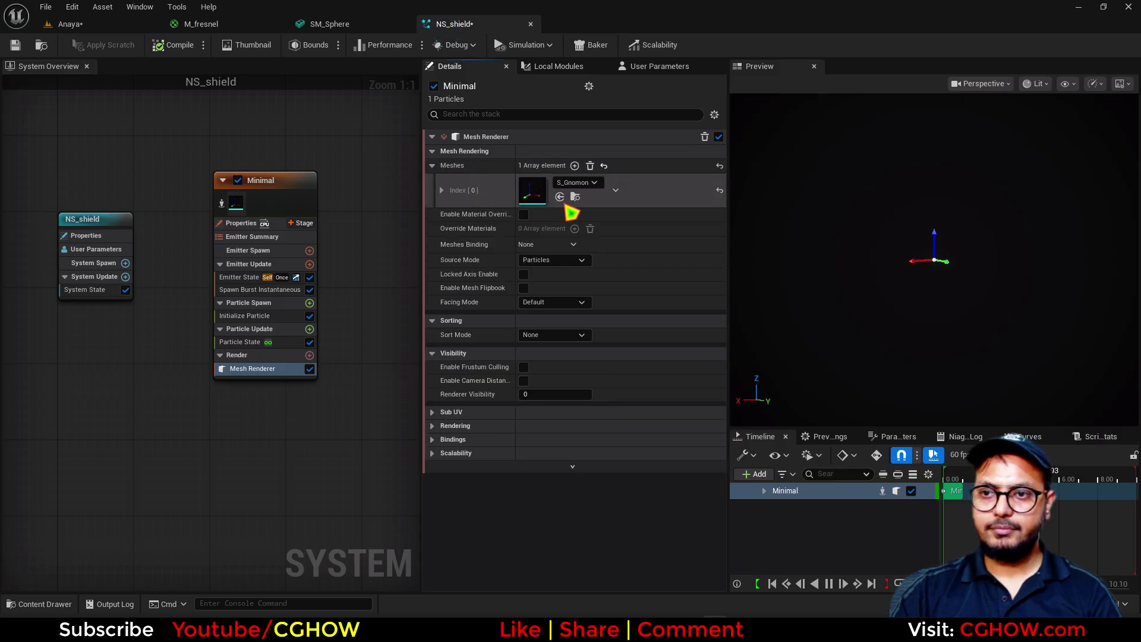
{"action": "left_click", "coordinate": [560, 197]}
- Enable material overrides on the Mesh Renderer and add M_fresnel as the explicit override material
{"action": "left_click", "coordinate": [200, 24]}
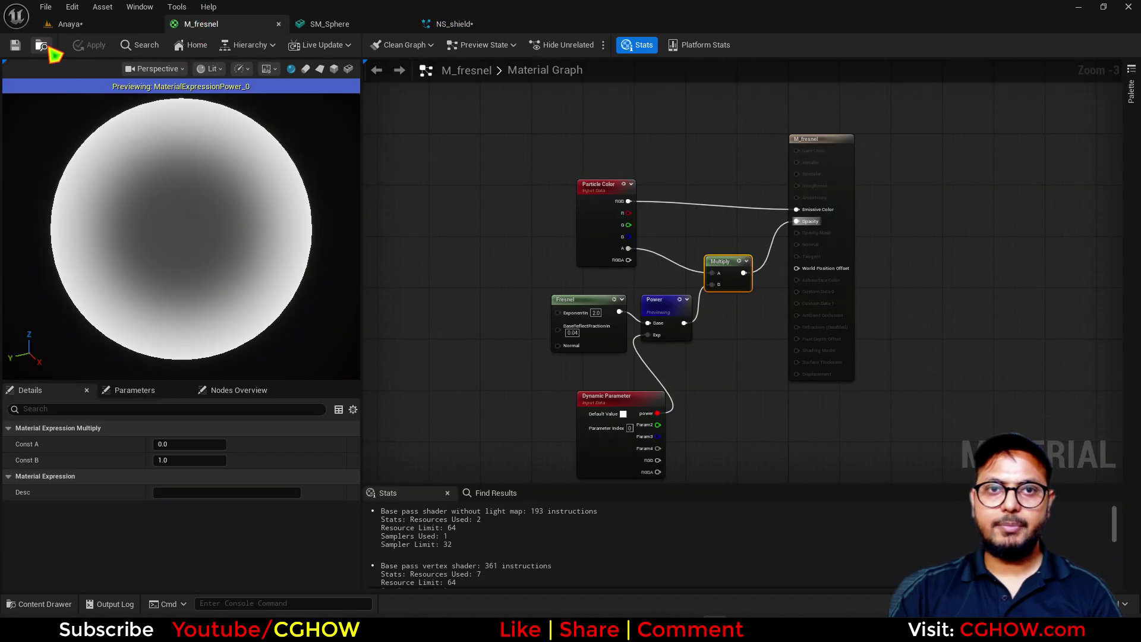
{"action": "left_click", "coordinate": [37, 45]}
{"action": "left_click", "coordinate": [467, 23]}
{"action": "left_click", "coordinate": [523, 214]}
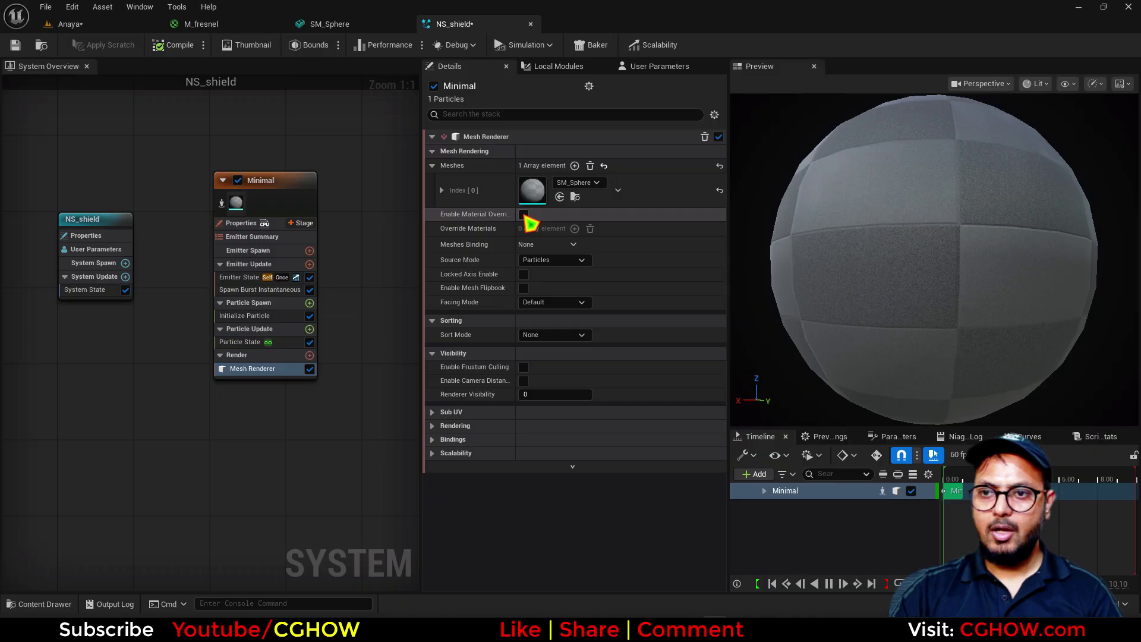
{"action": "left_click", "coordinate": [575, 229]}
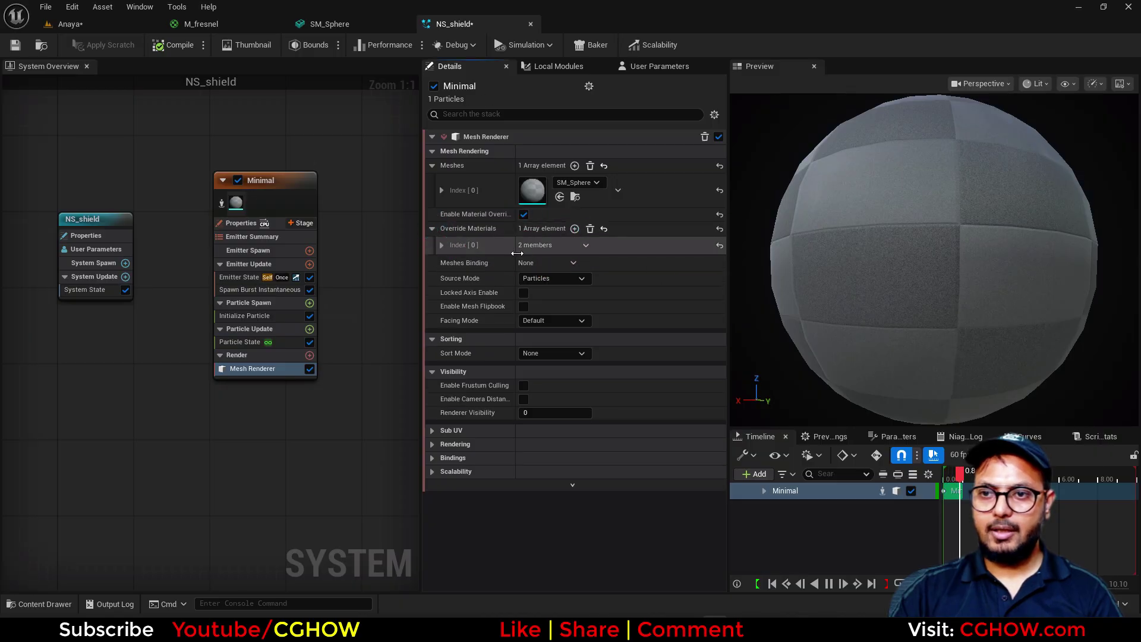
{"action": "left_click", "coordinate": [441, 245]}
{"action": "left_click", "coordinate": [560, 278]}
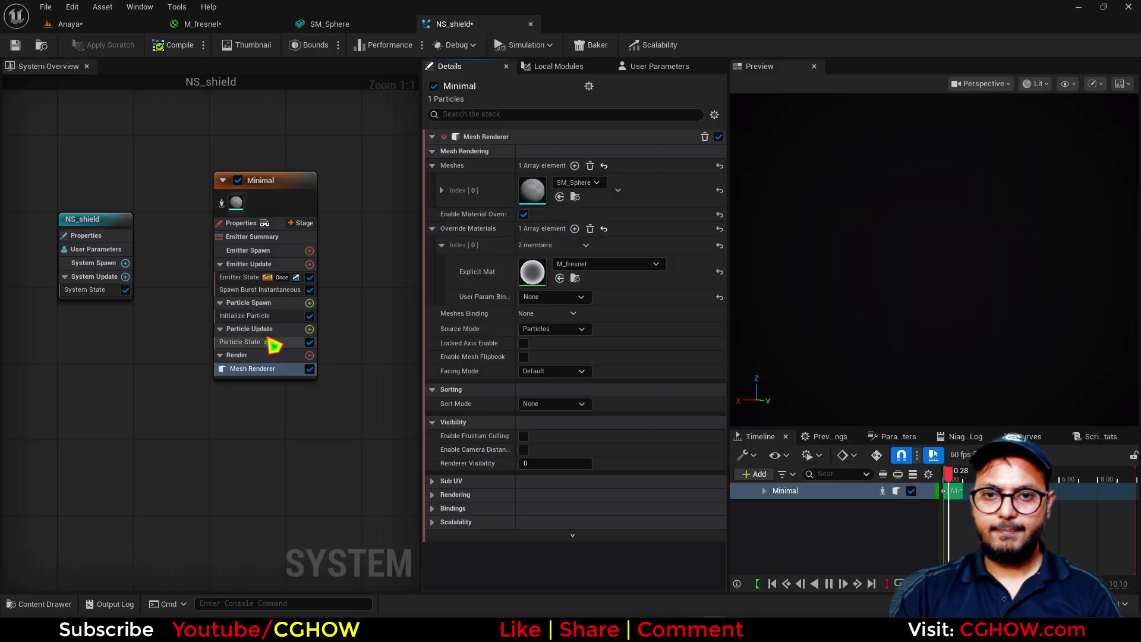
- Add Dynamic Material Parameters to Particle Spawn and set its power value to about 2.12
{"action": "left_click", "coordinate": [310, 304]}
{"action": "type", "text": "dynamic"}
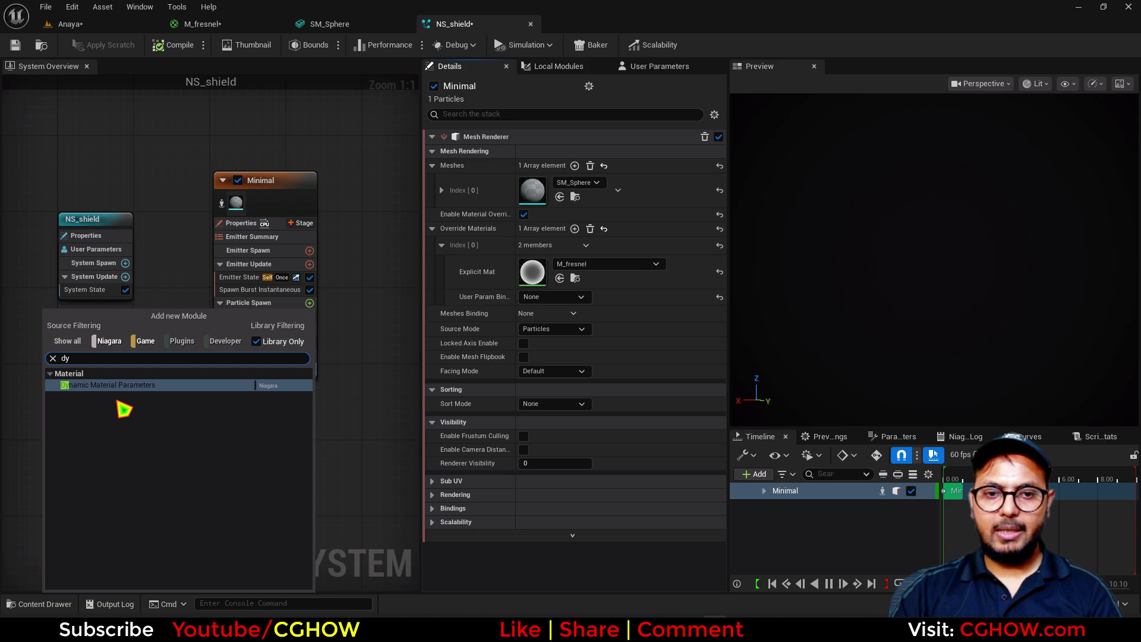
{"action": "left_click", "coordinate": [107, 387]}
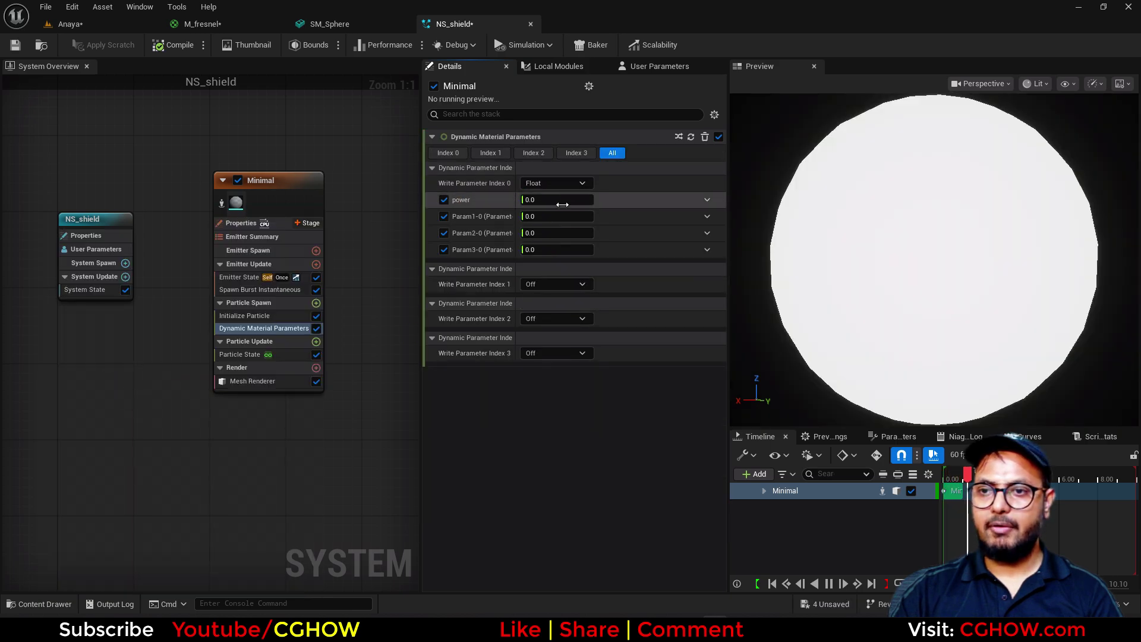
{"action": "left_click_drag", "start_coordinate": [562, 205], "coordinate": [586, 204]}
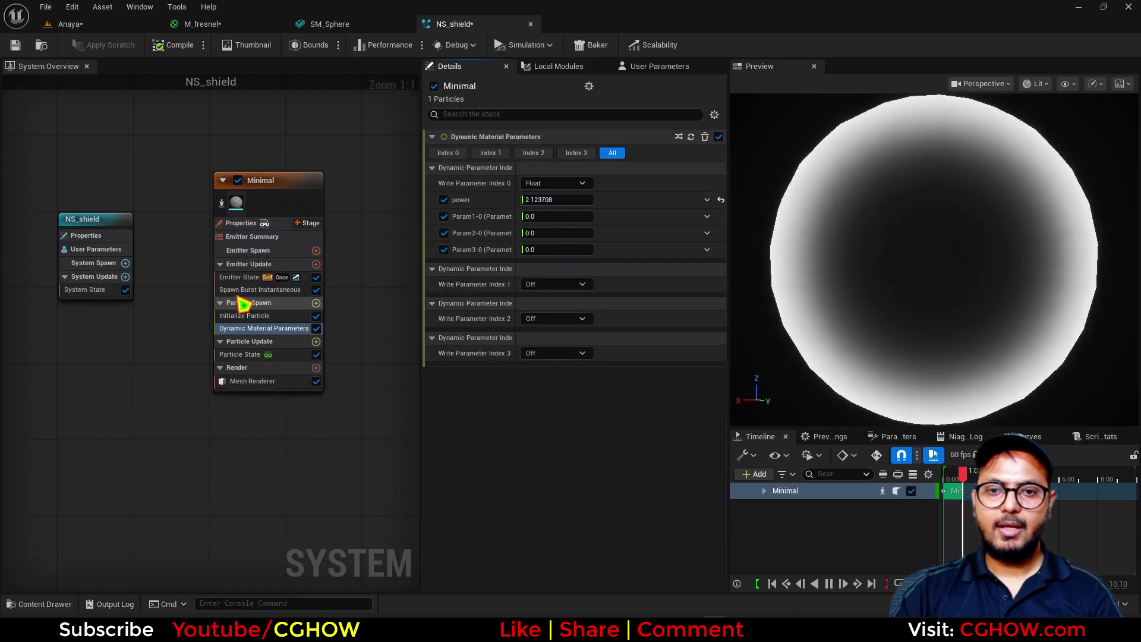
- Set Initialize Particle's color mode to Direct Set and choose a light blue, hex B6D8FFFF
{"action": "left_click", "coordinate": [244, 316]}
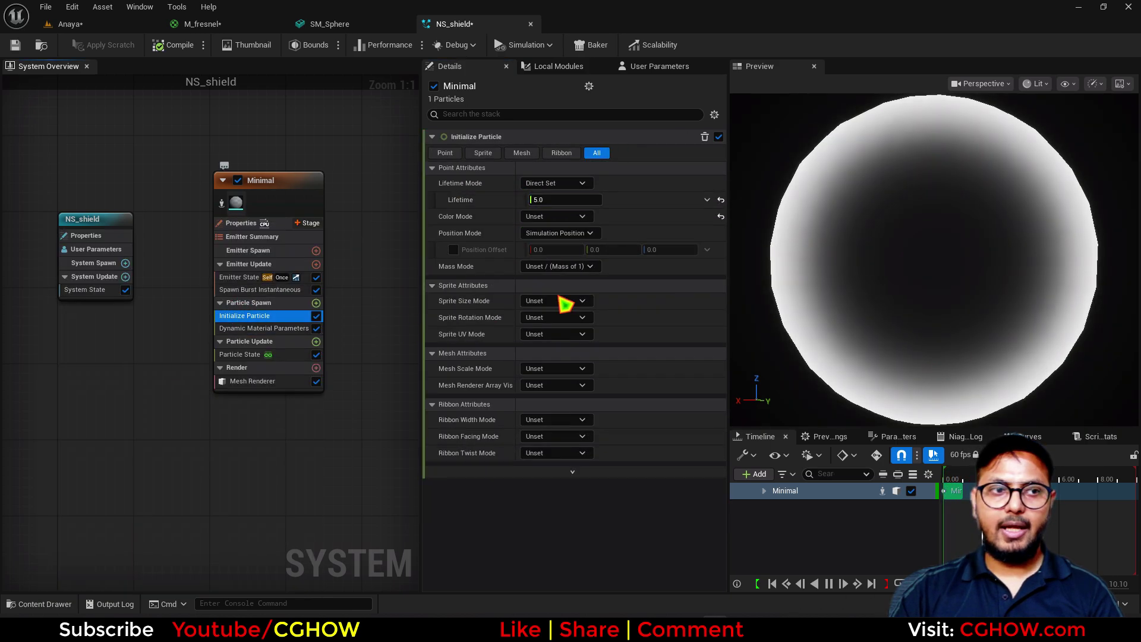
{"action": "left_click", "coordinate": [556, 217]}
{"action": "left_click", "coordinate": [555, 252]}
{"action": "left_click", "coordinate": [558, 234]}
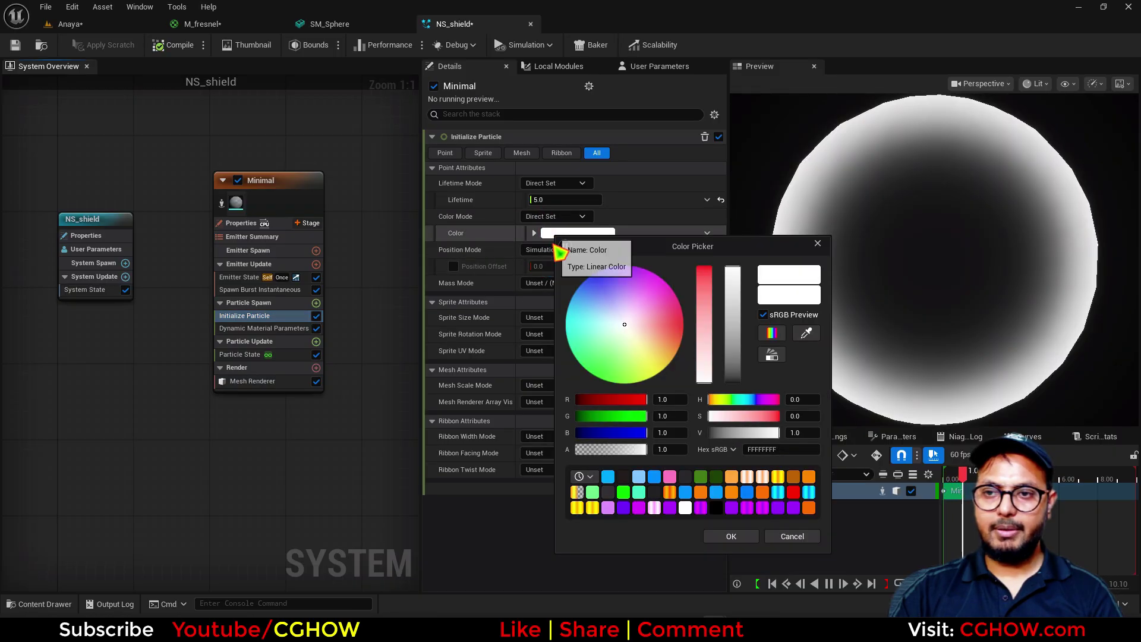
{"action": "left_click", "coordinate": [604, 309]}
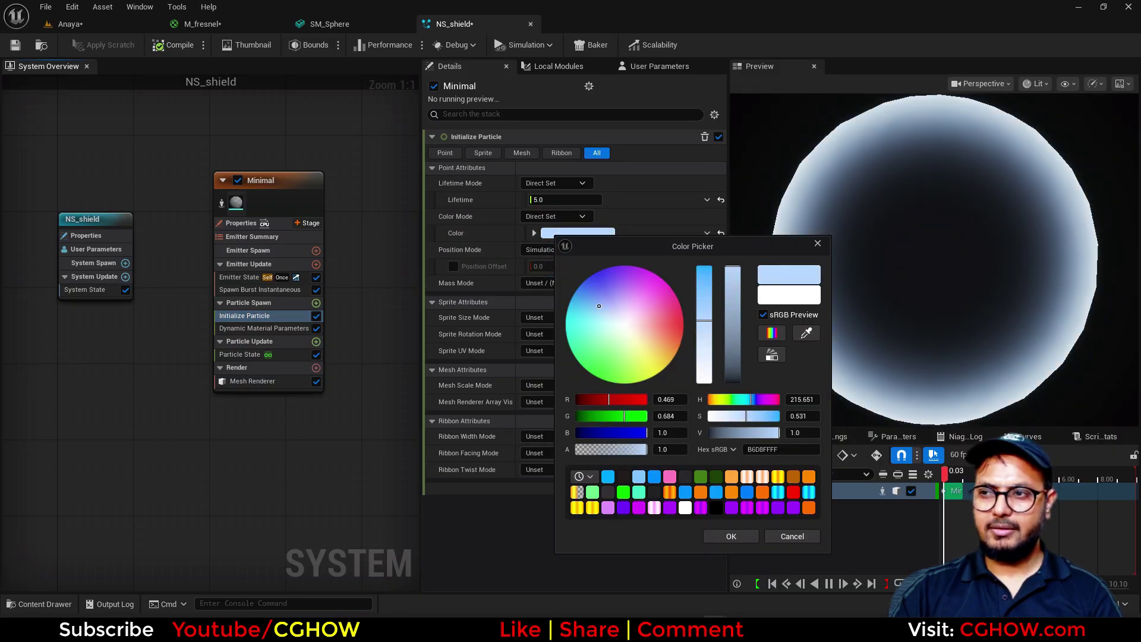
{"action": "left_click", "coordinate": [731, 537]}
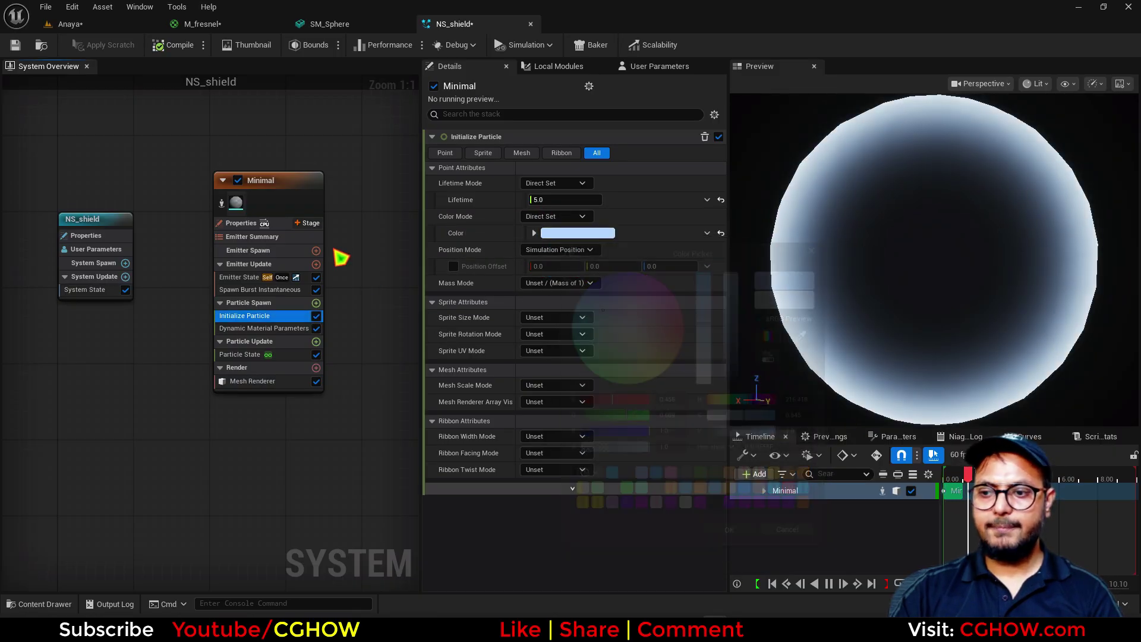
- Enable Local Space in the emitter properties and place NS_shield in the level at the character's feet
{"action": "left_click", "coordinate": [240, 223]}
{"action": "left_click", "coordinate": [526, 164]}
{"action": "left_click", "coordinate": [41, 44]}
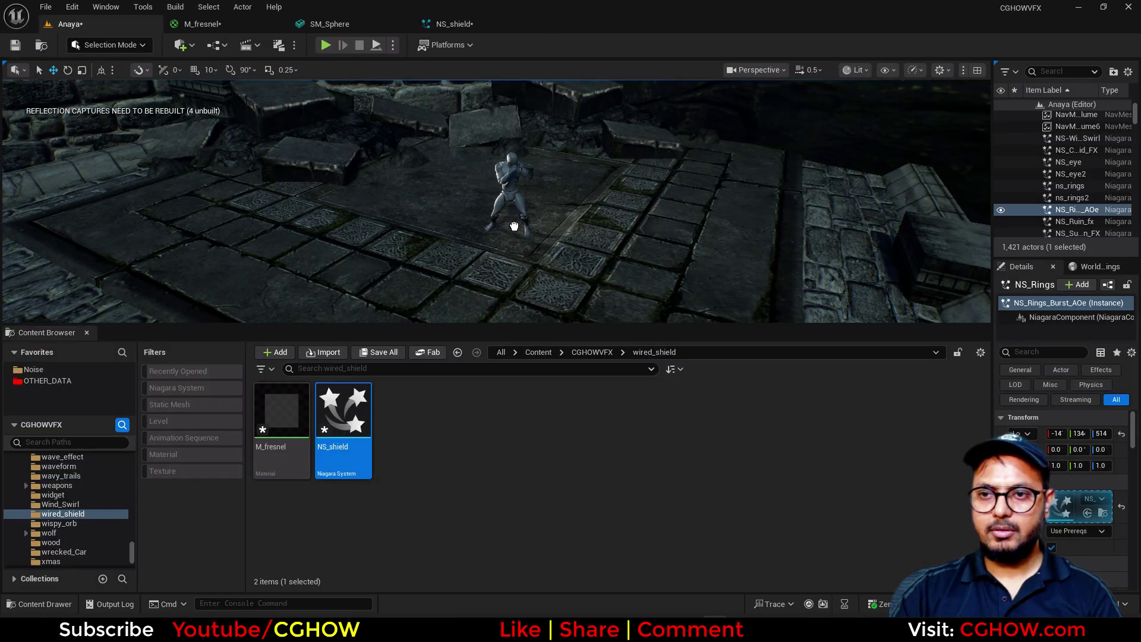
{"action": "left_click_drag", "start_coordinate": [514, 226], "coordinate": [514, 227]}
- Set Initialize Particle's mesh scale mode to Uniform with a scale of 4.0, and return to the level
{"action": "left_click", "coordinate": [469, 24]}
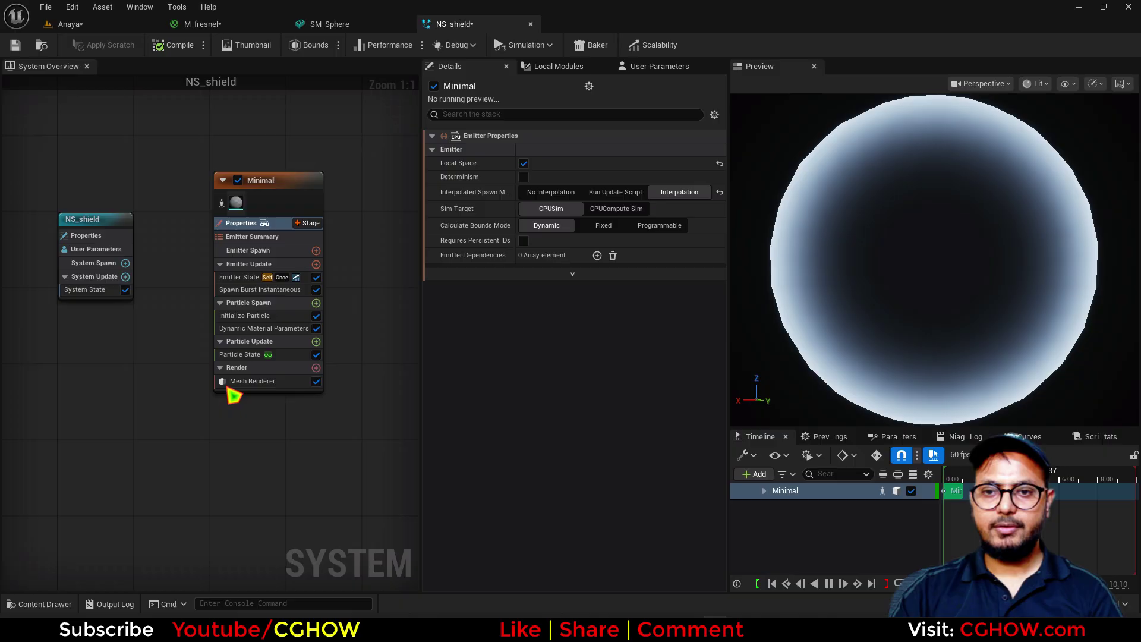
{"action": "left_click", "coordinate": [244, 316]}
{"action": "left_click", "coordinate": [556, 381]}
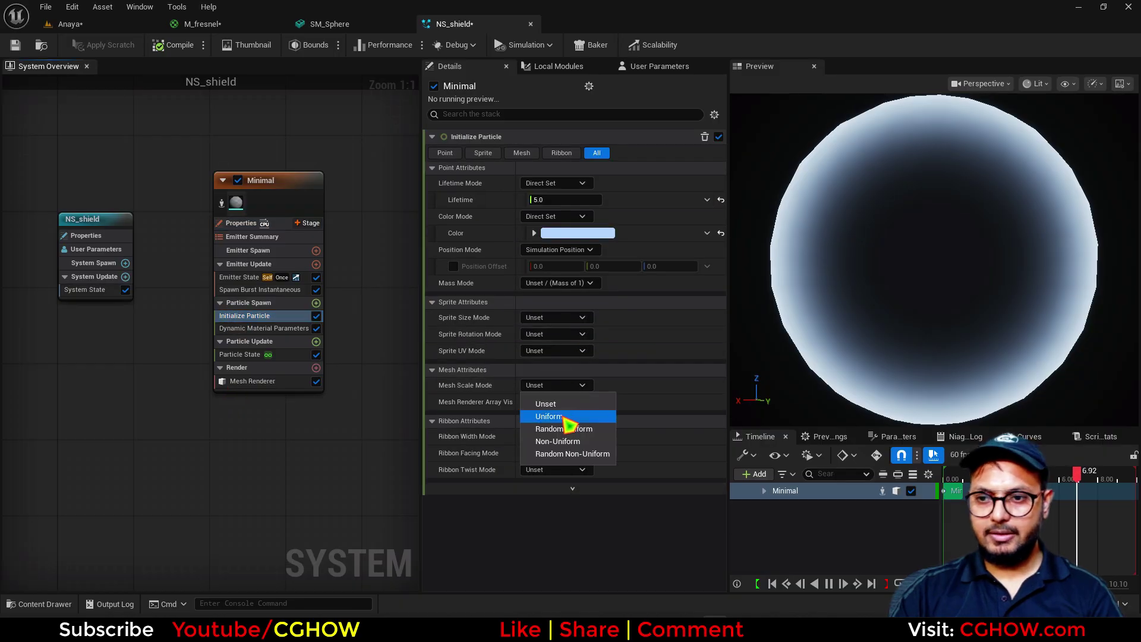
{"action": "left_click", "coordinate": [564, 417]}
{"action": "left_click", "coordinate": [110, 25]}
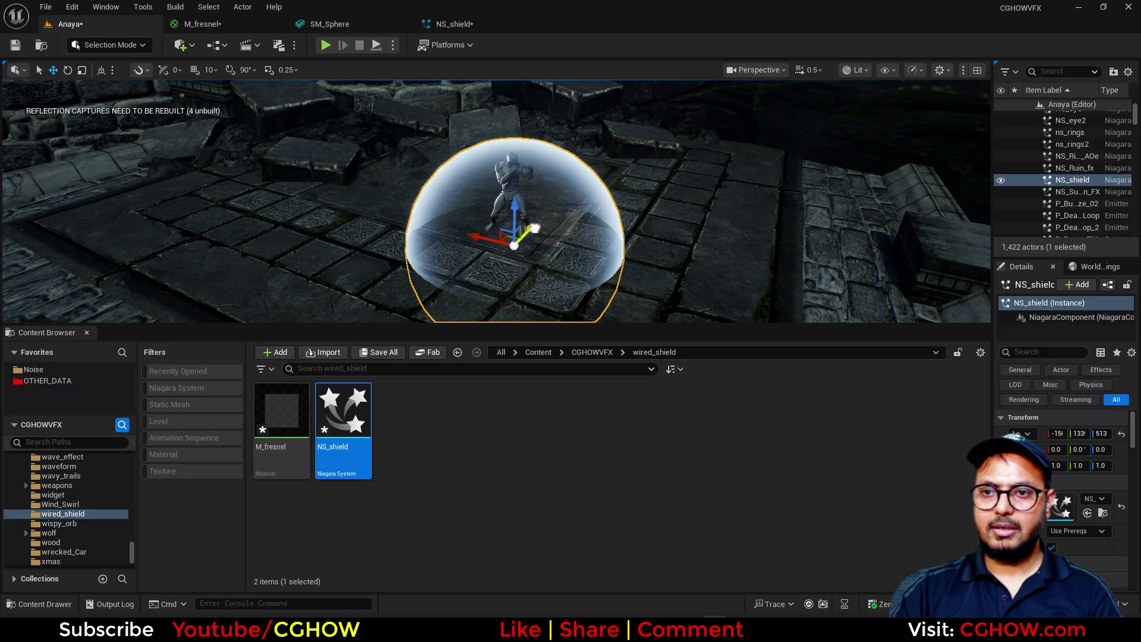
- Center the placed shield on the character and increase its mesh uniform scale further
{"action": "left_click_drag", "start_coordinate": [533, 227], "coordinate": [537, 219]}
{"action": "left_click", "coordinate": [451, 24]}
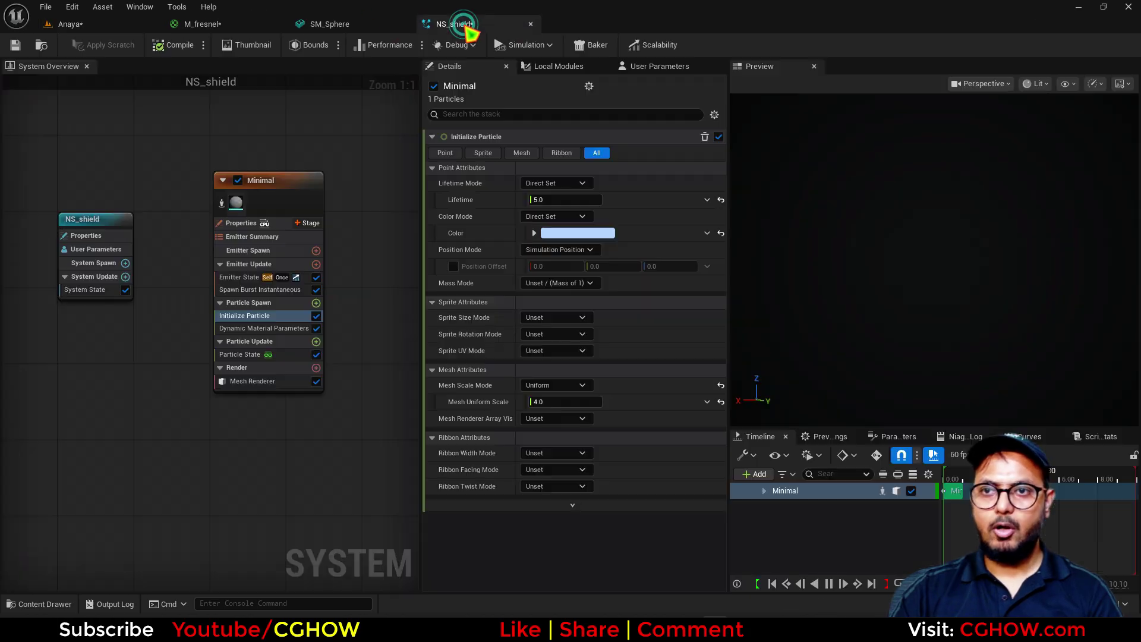
{"action": "left_click", "coordinate": [561, 402]}
{"action": "left_click", "coordinate": [65, 23]}
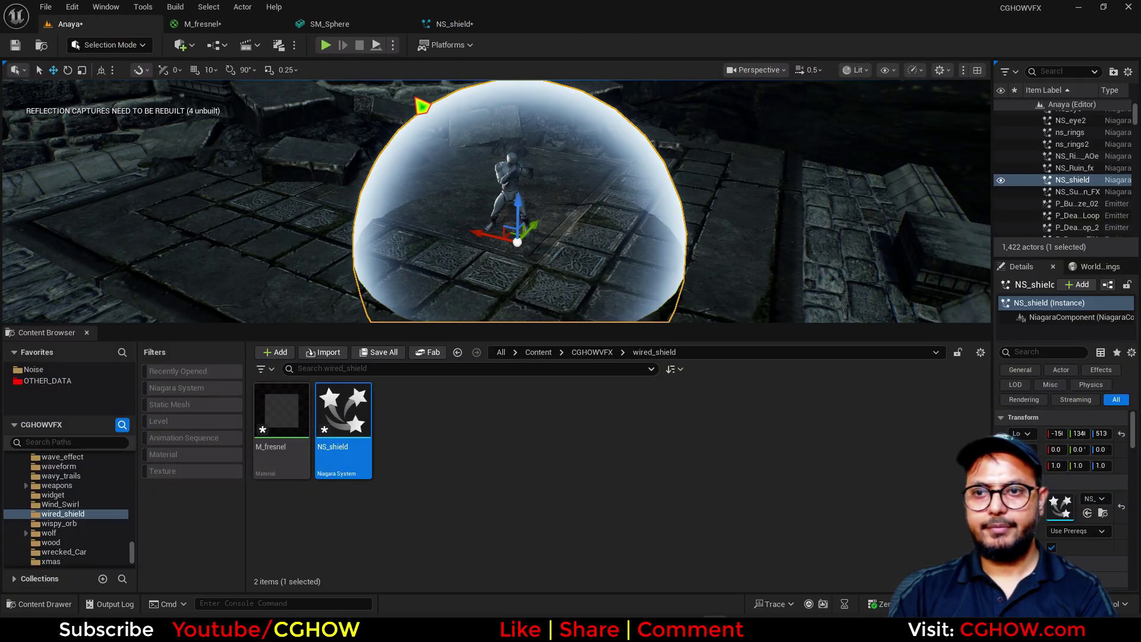
- Move the shield so it surrounds the character centrally, switch to game view and enlarge the viewport
{"action": "left_click_drag", "start_coordinate": [505, 239], "coordinate": [474, 210]}
{"action": "right_click_drag", "start_coordinate": [611, 225], "coordinate": [605, 217]}
{"action": "key", "text": "g"}
{"action": "key", "text": "g"}
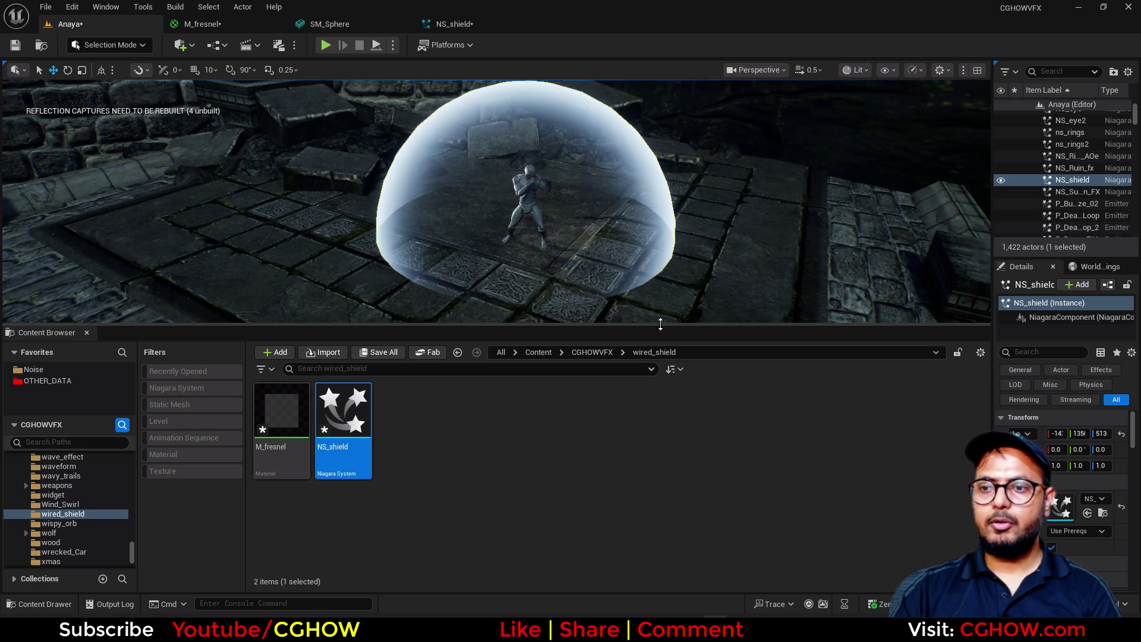
{"action": "left_click_drag", "start_coordinate": [660, 325], "coordinate": [663, 466]}
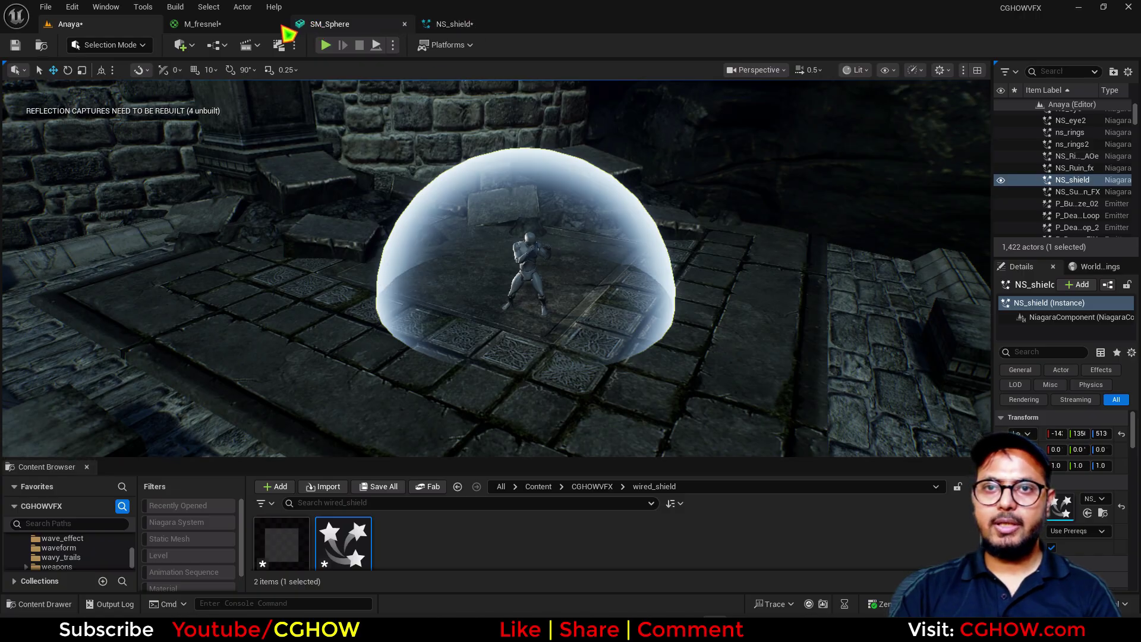
- Move M_fresnel's output node farther from the other nodes and add a Depth Fade node beneath Multiply
{"action": "left_click", "coordinate": [198, 26]}
{"action": "right_click_drag", "start_coordinate": [603, 386], "coordinate": [487, 357]}
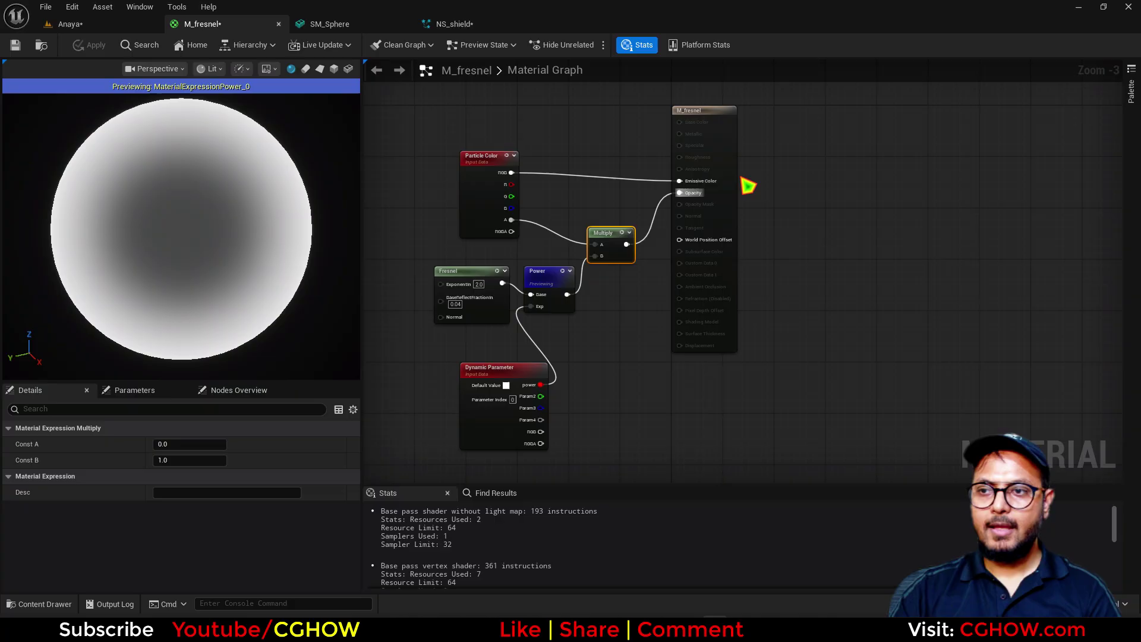
{"action": "left_click_drag", "start_coordinate": [725, 148], "coordinate": [879, 132]}
{"action": "right_click_drag", "start_coordinate": [618, 349], "coordinate": [615, 298]}
{"action": "right_click", "coordinate": [615, 297]}
{"action": "type", "text": "dep"}
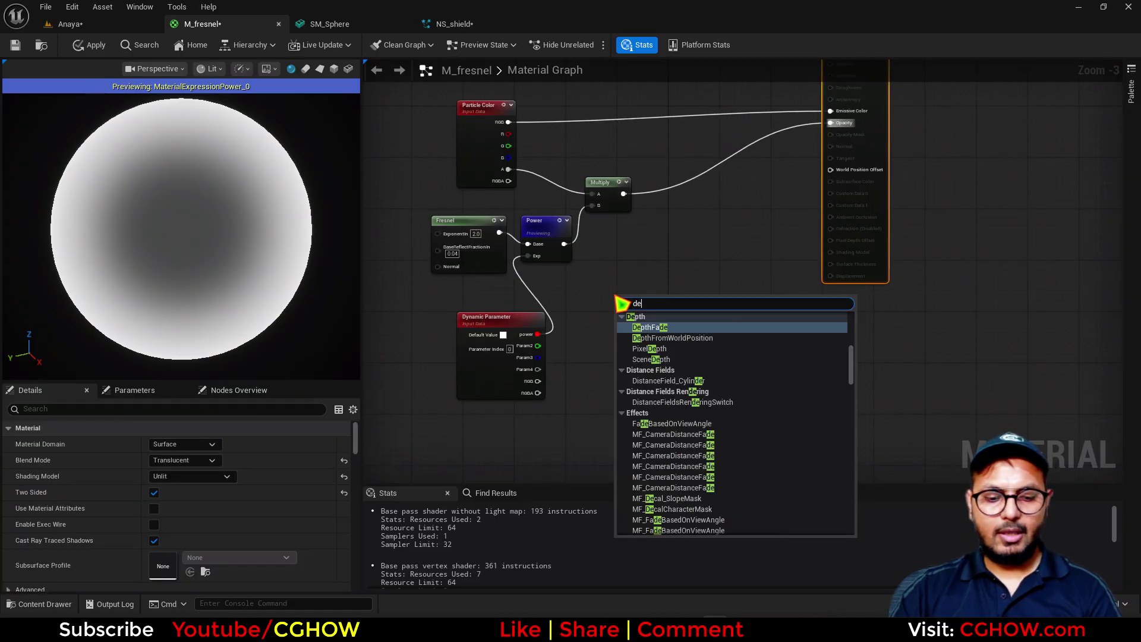
{"action": "left_click", "coordinate": [658, 327]}
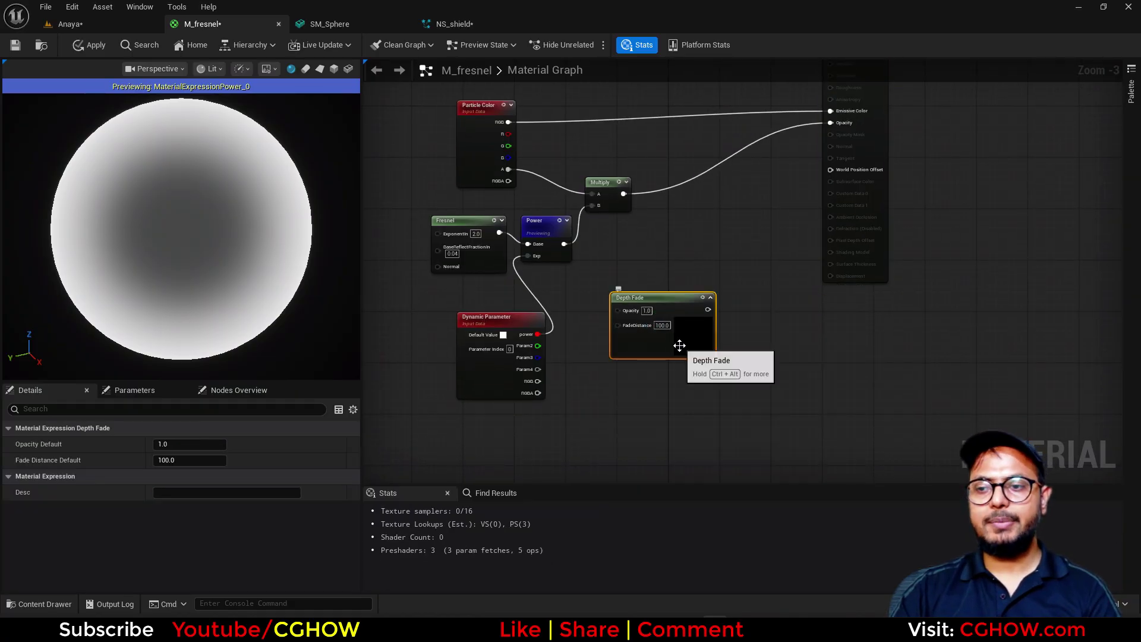
- Invert the Depth Fade output in M_fresnel with a One Minus (1-x) node
{"action": "left_click", "coordinate": [71, 24]}
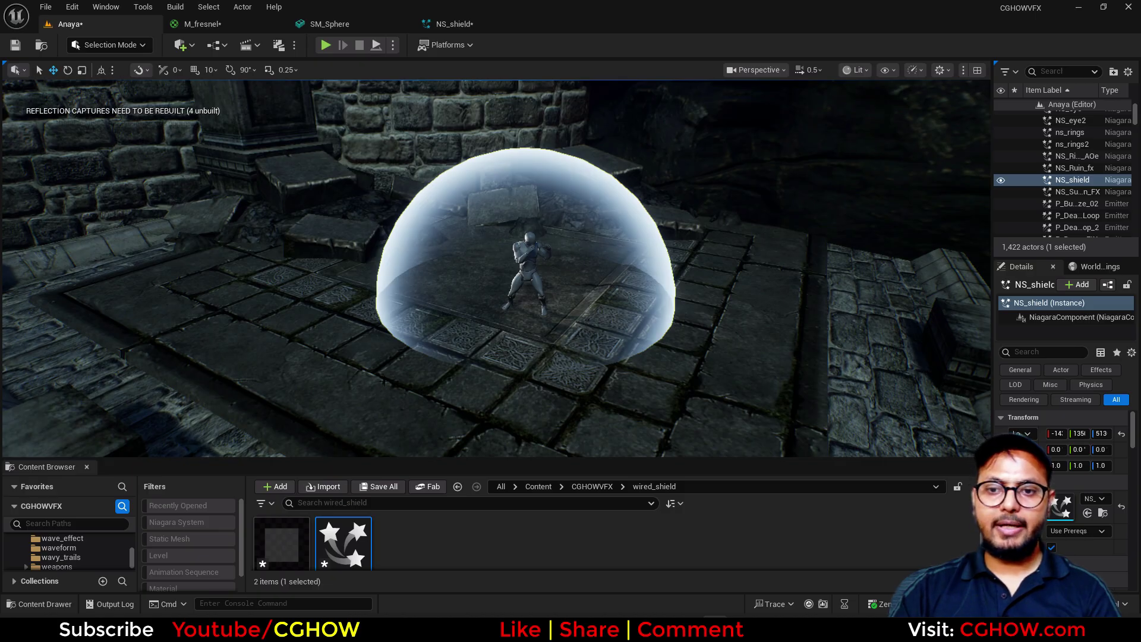
{"action": "left_click", "coordinate": [468, 25]}
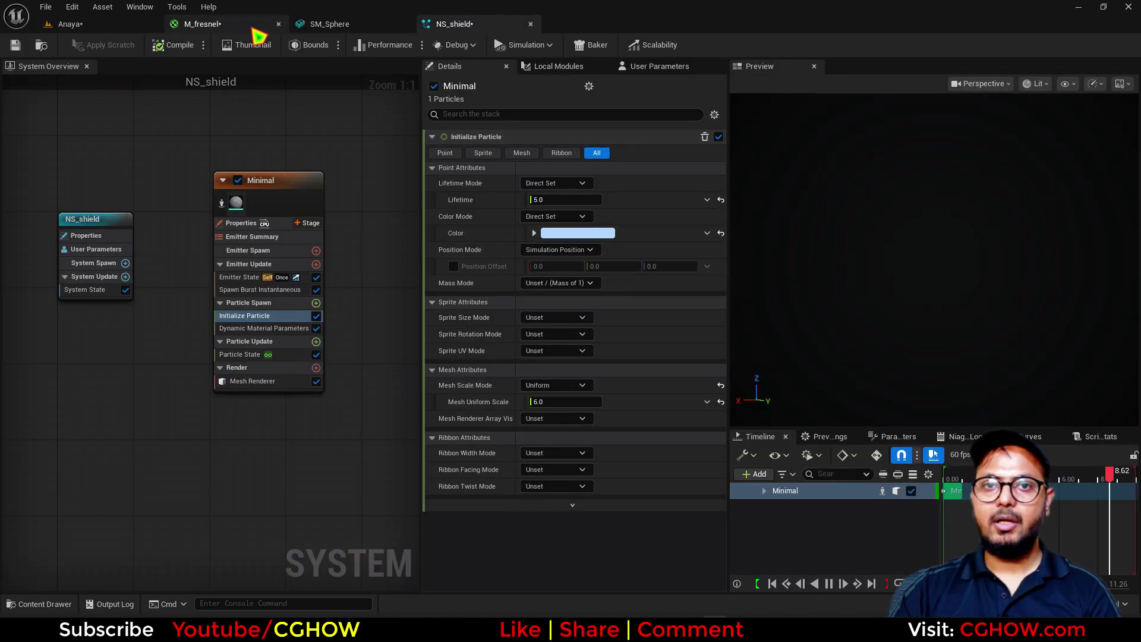
{"action": "left_click", "coordinate": [249, 25]}
{"action": "scroll", "coordinate": [705, 321], "scroll_direction": "up", "scroll_amount": 3}
{"action": "left_click", "coordinate": [747, 288]}
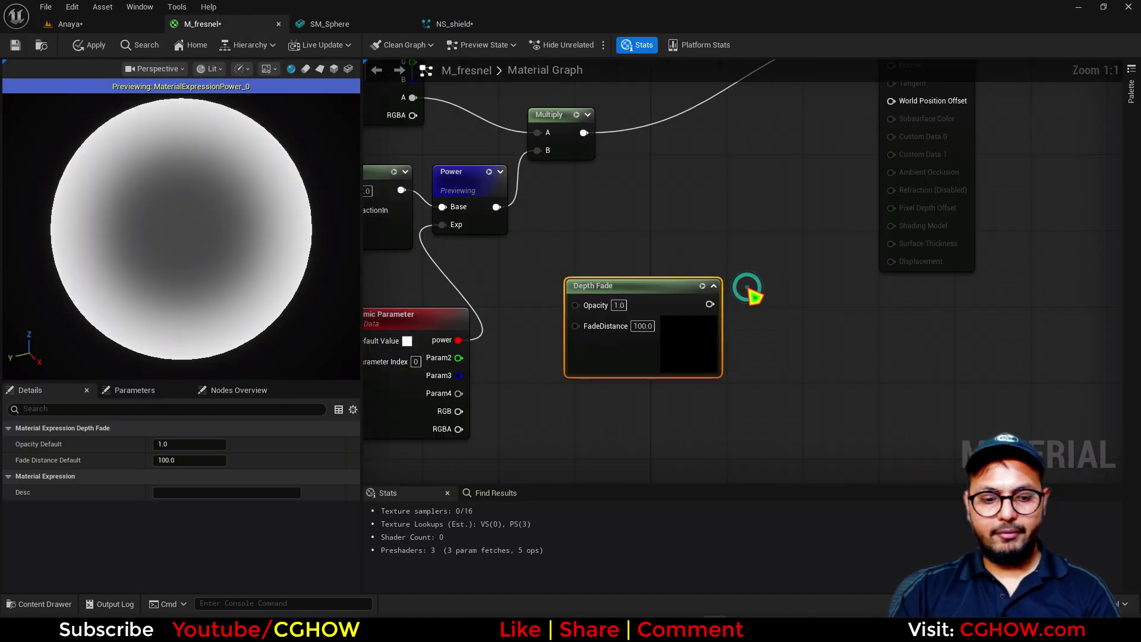
{"action": "left_click_drag", "start_coordinate": [710, 304], "coordinate": [747, 305]}
{"action": "right_click_drag", "start_coordinate": [759, 234], "coordinate": [802, 319]}
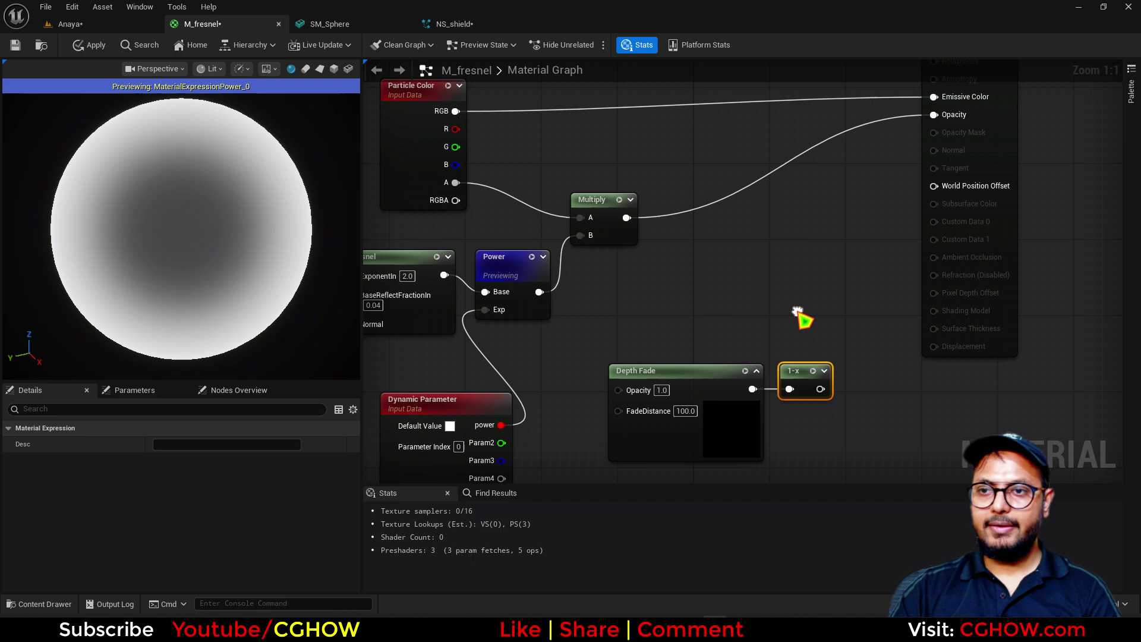
- Combine the Power and 1-x outputs in an Add node and feed it into Multiply's B input
{"action": "left_click", "coordinate": [751, 247]}
{"action": "left_click_drag", "start_coordinate": [539, 291], "coordinate": [761, 265]}
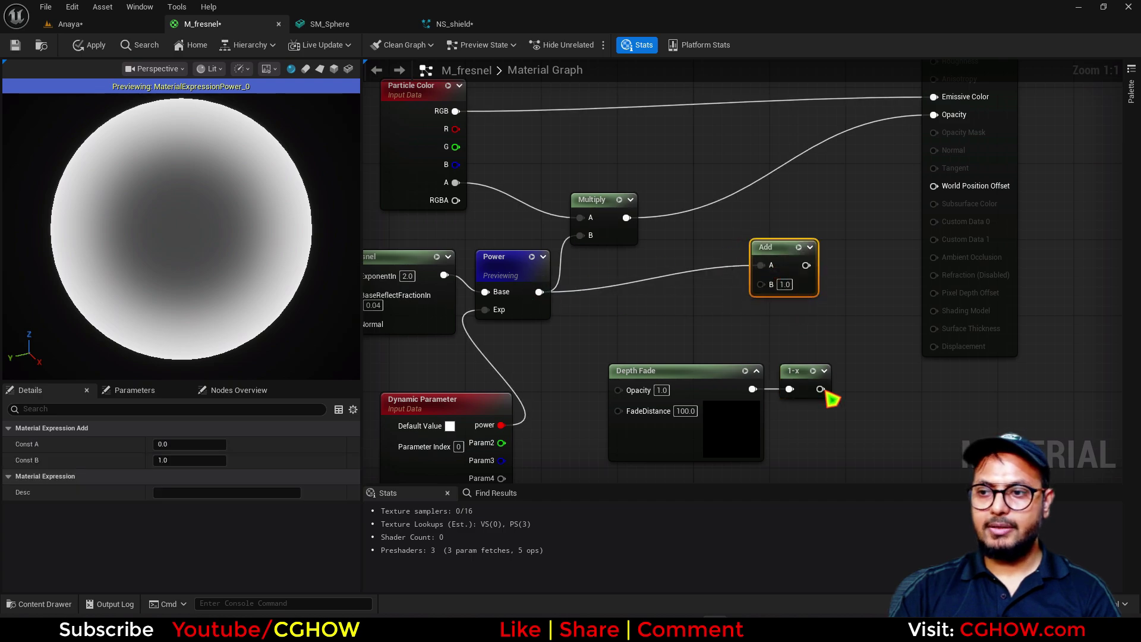
{"action": "left_click_drag", "start_coordinate": [822, 389], "coordinate": [844, 184]}
- Drive Depth Fade's FadeDistance from the Dynamic Parameter's second output, rename that parameter edge, and apply the material
{"action": "right_click_drag", "start_coordinate": [590, 415], "coordinate": [648, 306]}
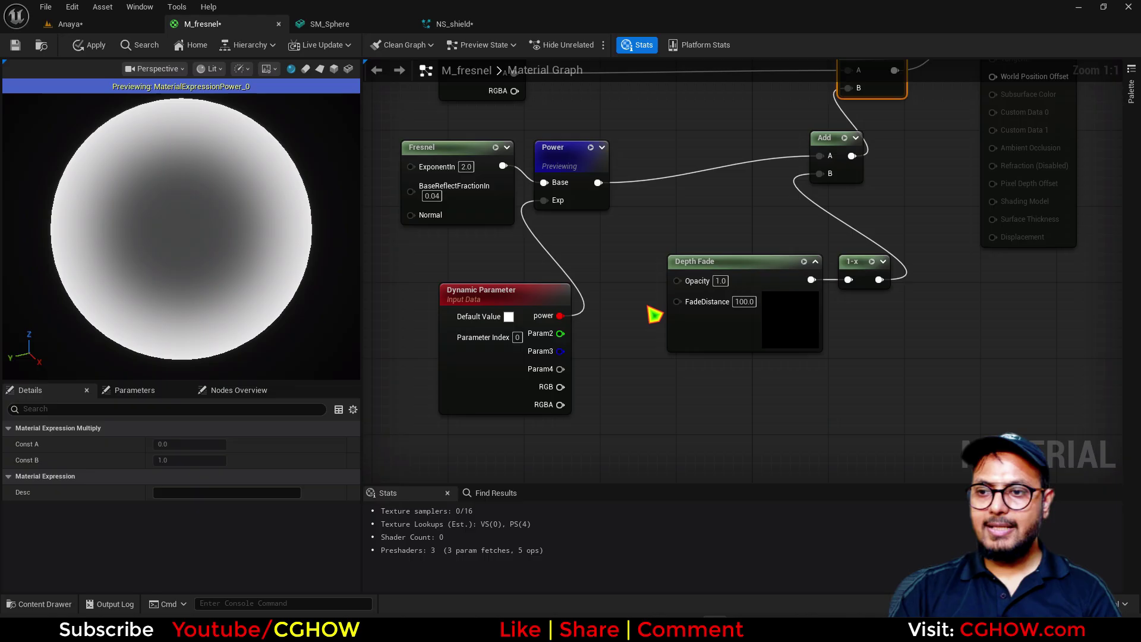
{"action": "left_click_drag", "start_coordinate": [684, 305], "coordinate": [561, 334]}
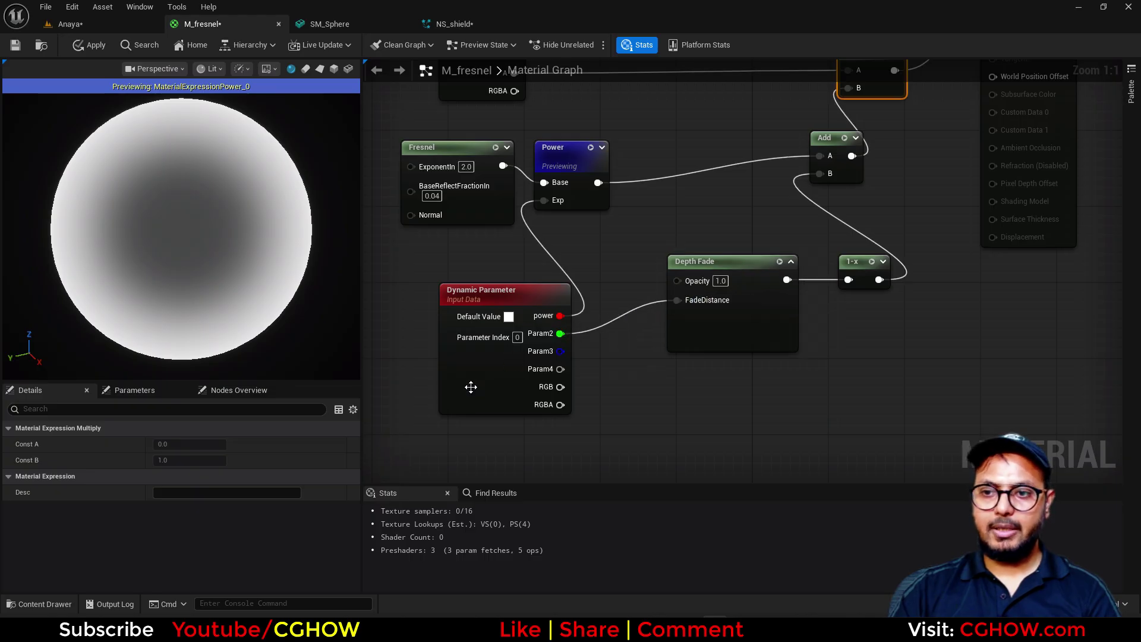
{"action": "left_click", "coordinate": [466, 387]}
{"action": "left_click", "coordinate": [190, 475]}
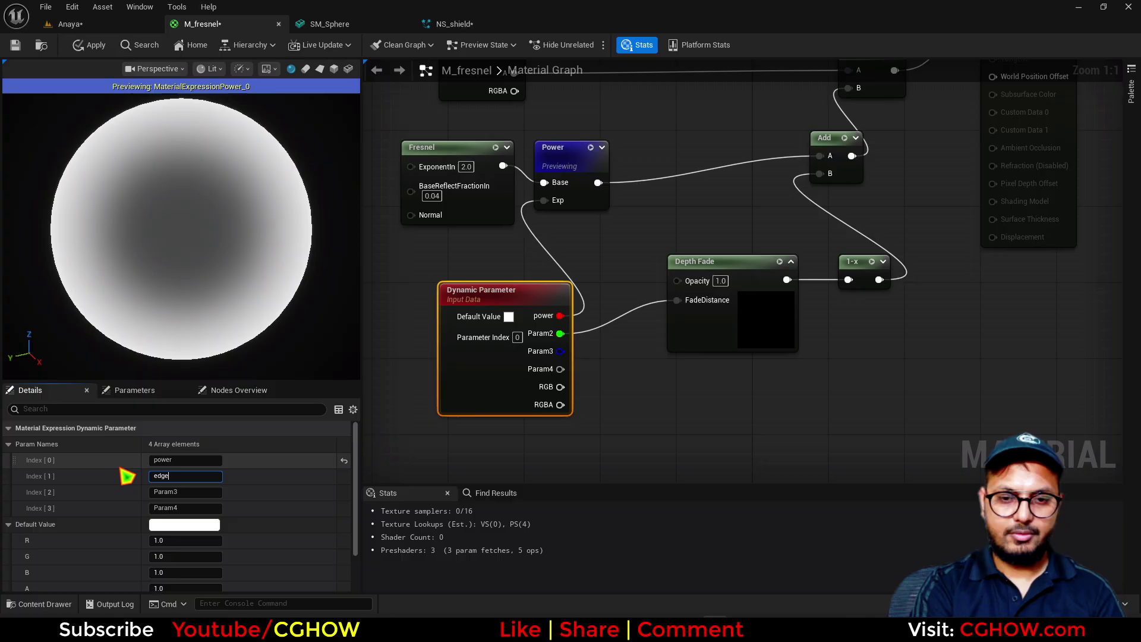
{"action": "key", "text": "Return"}
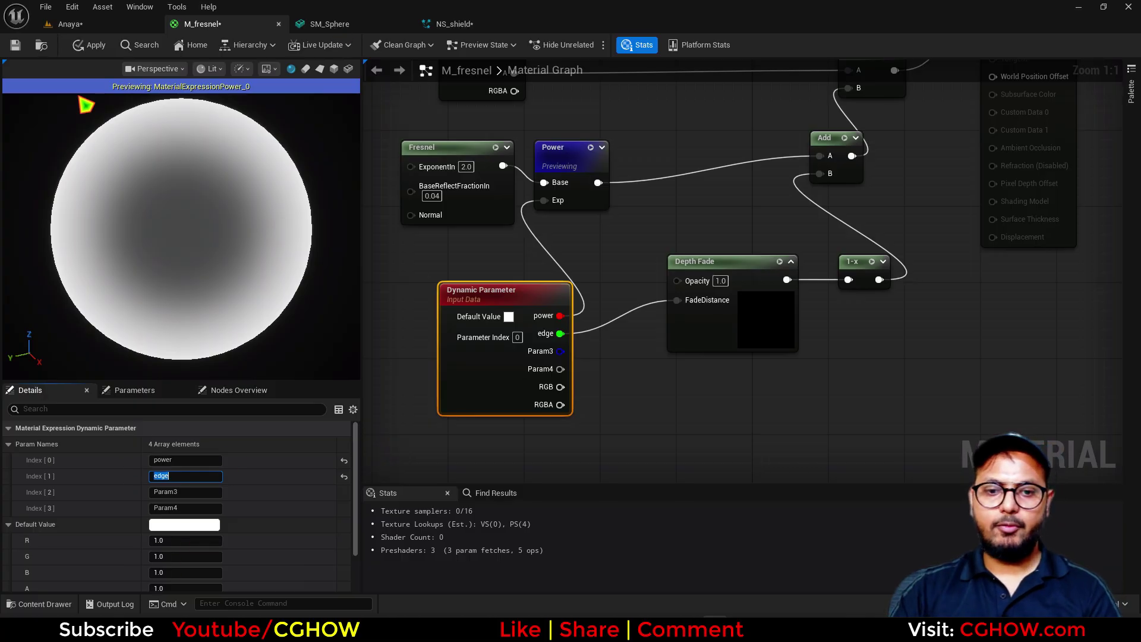
{"action": "left_click", "coordinate": [83, 46]}
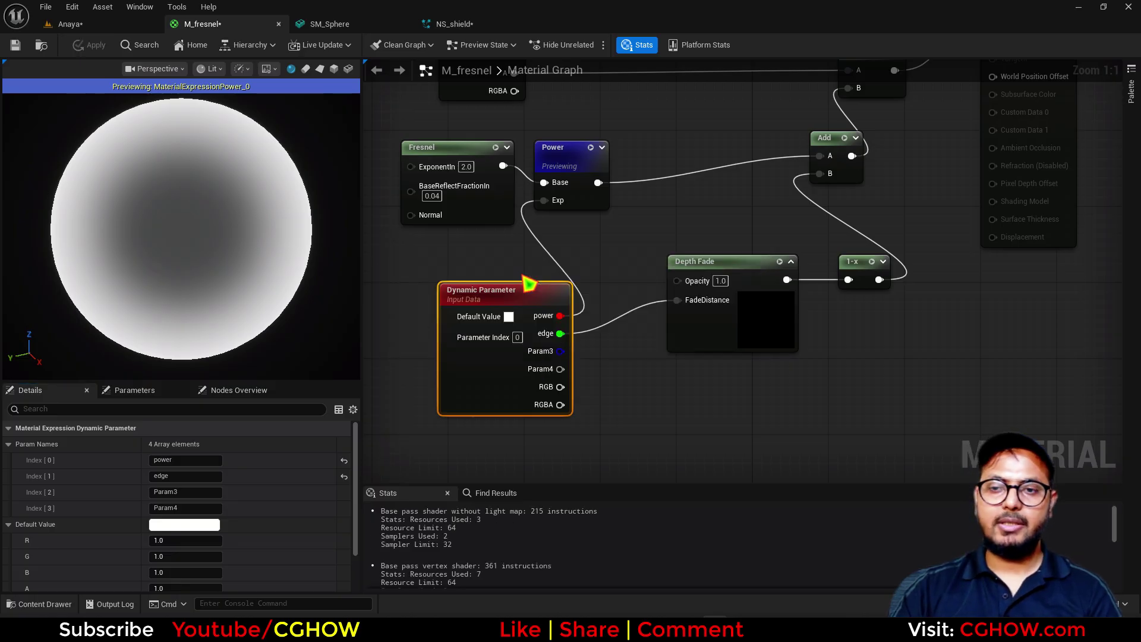
- Move NS_shield's Dynamic Material Parameters module to Particle Update, set edge to 10.0, and return to the level
{"action": "left_click", "coordinate": [126, 25]}
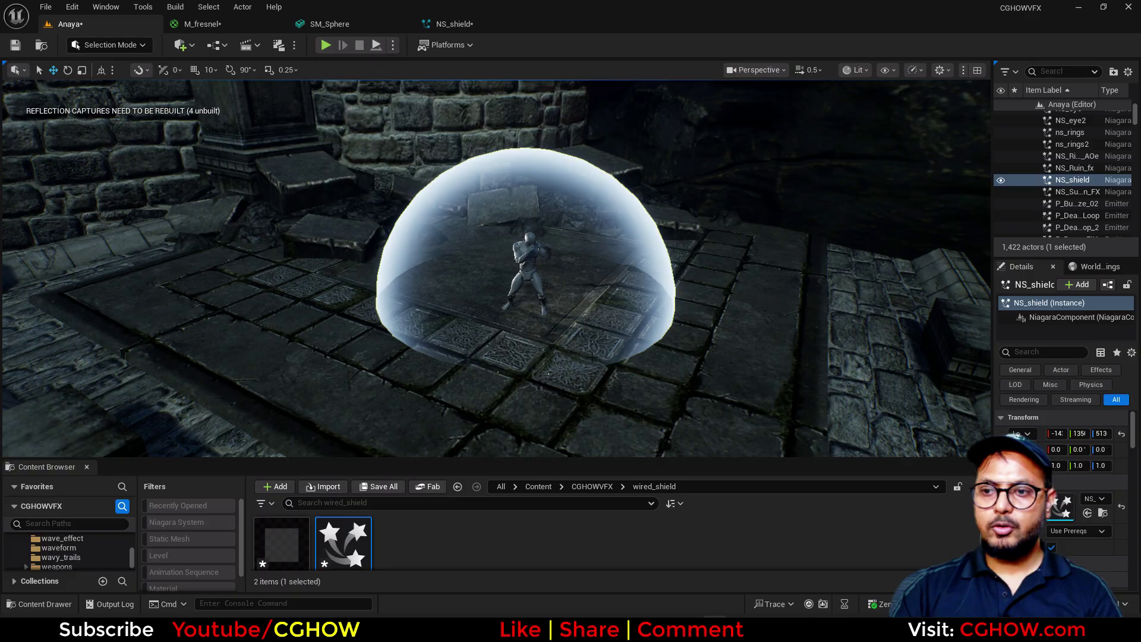
{"action": "left_click", "coordinate": [467, 25]}
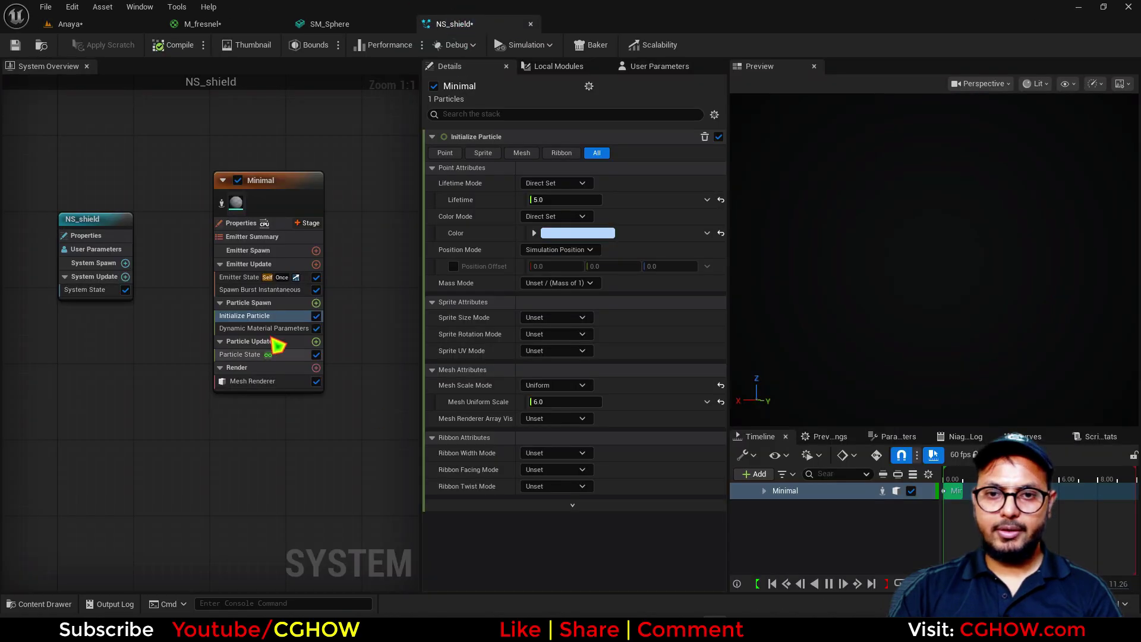
{"action": "left_click", "coordinate": [239, 328]}
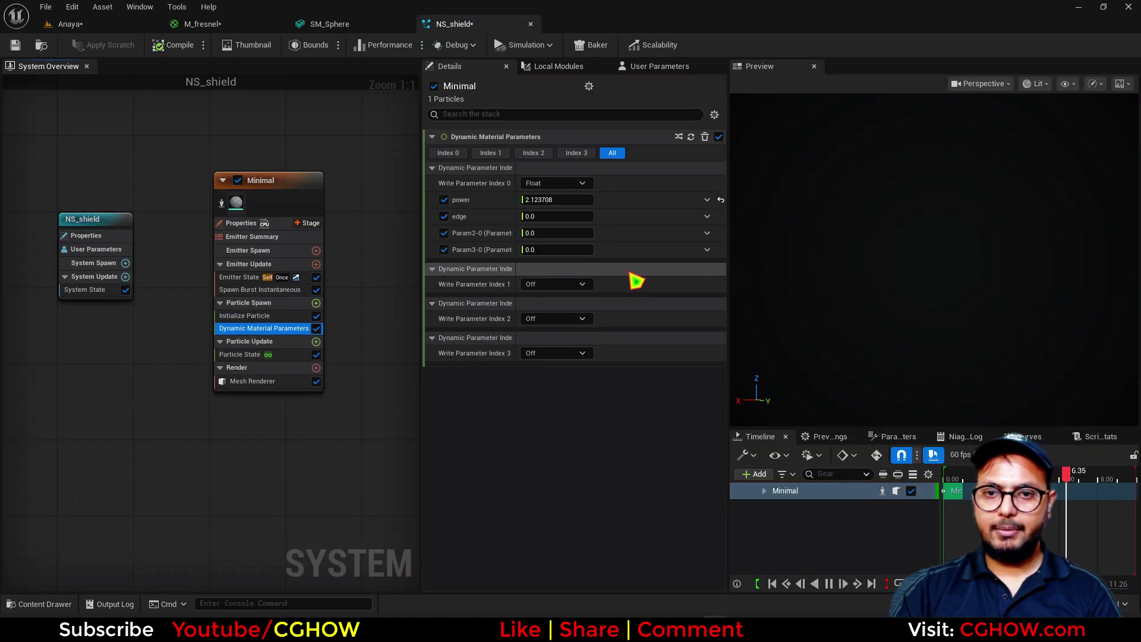
{"action": "mouse_move", "coordinate": [234, 343]}
{"action": "left_mouse_down"}
{"action": "mouse_move", "coordinate": [224, 349]}
{"action": "mouse_move", "coordinate": [248, 356]}
{"action": "left_mouse_up"}
{"action": "left_click", "coordinate": [534, 217]}
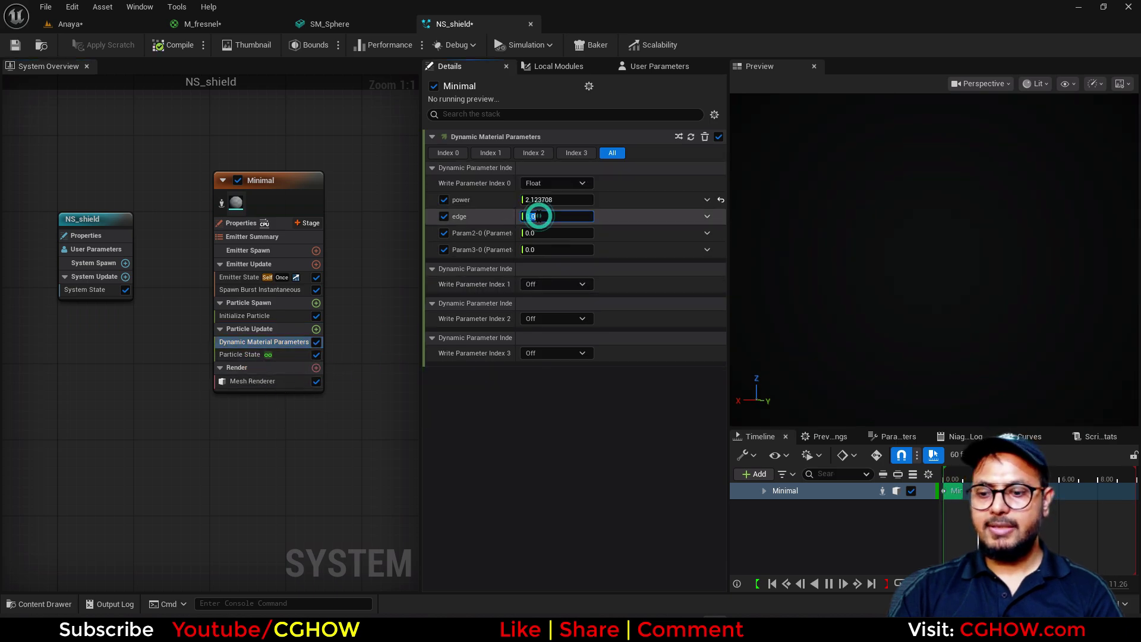
{"action": "left_click", "coordinate": [107, 24]}
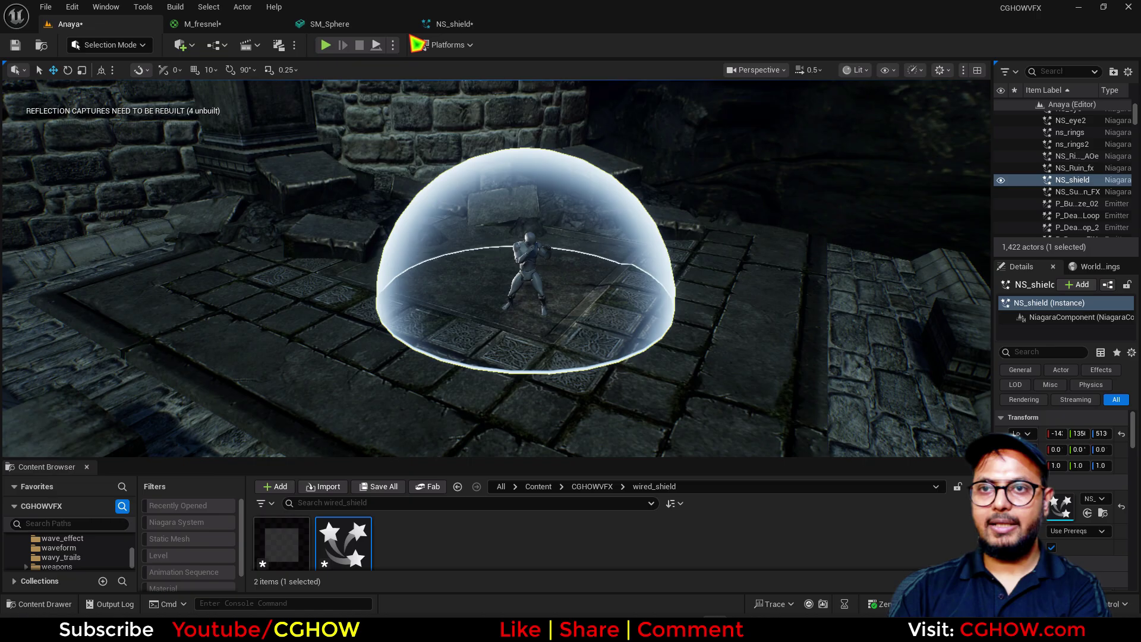
- Float the NS_shield editor over the level, try different edge values, set edge to 5.0, and dock the editor again
{"action": "left_click_drag", "start_coordinate": [463, 25], "coordinate": [589, 218]}
{"action": "left_click", "coordinate": [137, 25]}
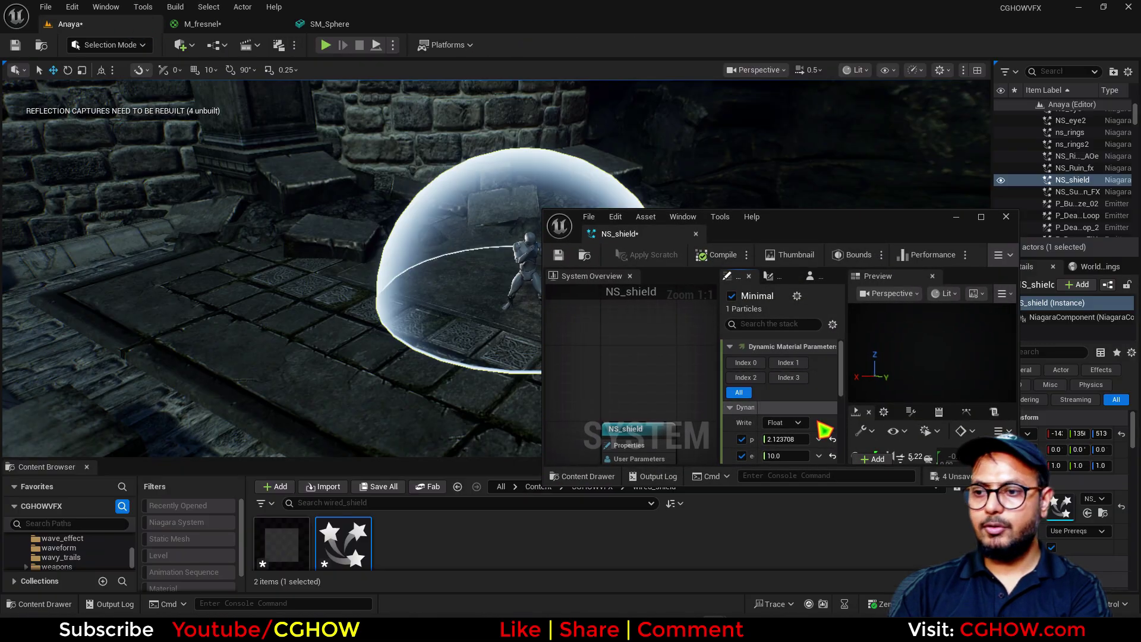
{"action": "scroll", "coordinate": [797, 434], "scroll_direction": "down", "scroll_amount": 2}
{"action": "left_click_drag", "start_coordinate": [783, 418], "coordinate": [786, 421]}
{"action": "left_click", "coordinate": [787, 419]}
{"action": "type", "text": "5"}
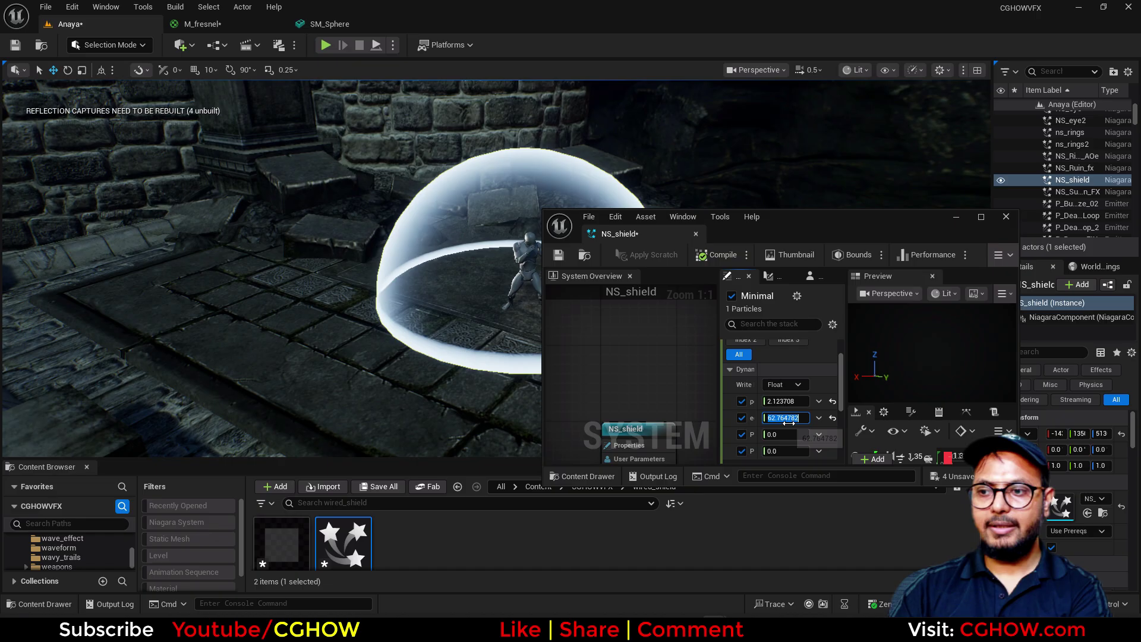
{"action": "key", "text": "Return"}
{"action": "left_click_drag", "start_coordinate": [633, 239], "coordinate": [422, 25]}
{"action": "left_click", "coordinate": [107, 24]}
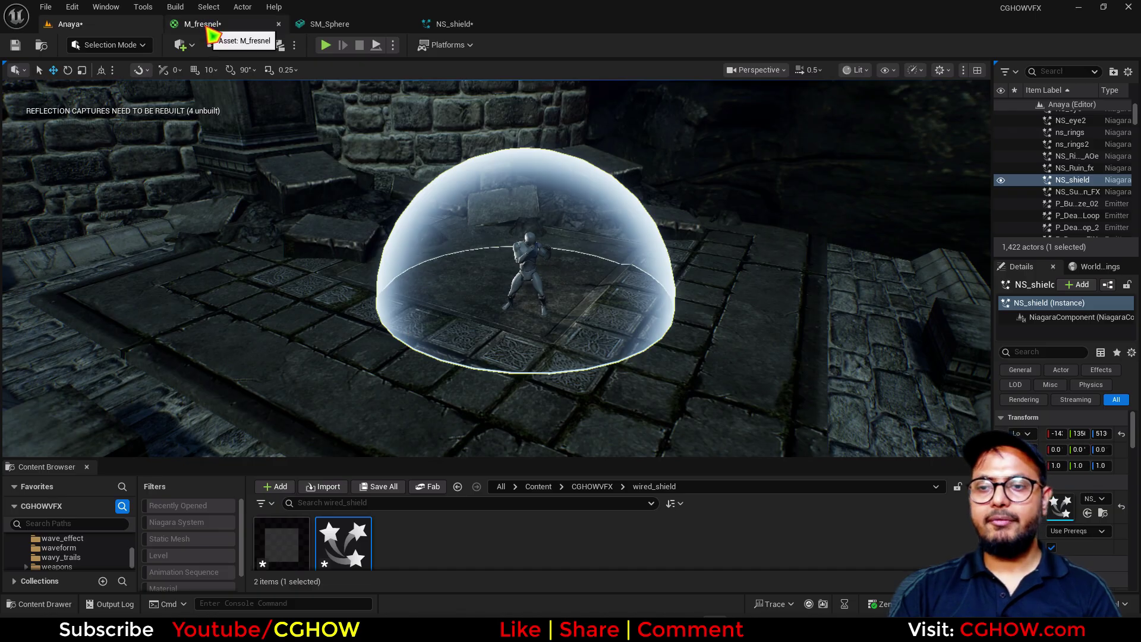
- Enlarge the content browser, filter the CGHOWVFX folder to textures, and check SM_Sphere's UV layout
{"action": "left_click", "coordinate": [202, 24]}
{"action": "left_click", "coordinate": [70, 24]}
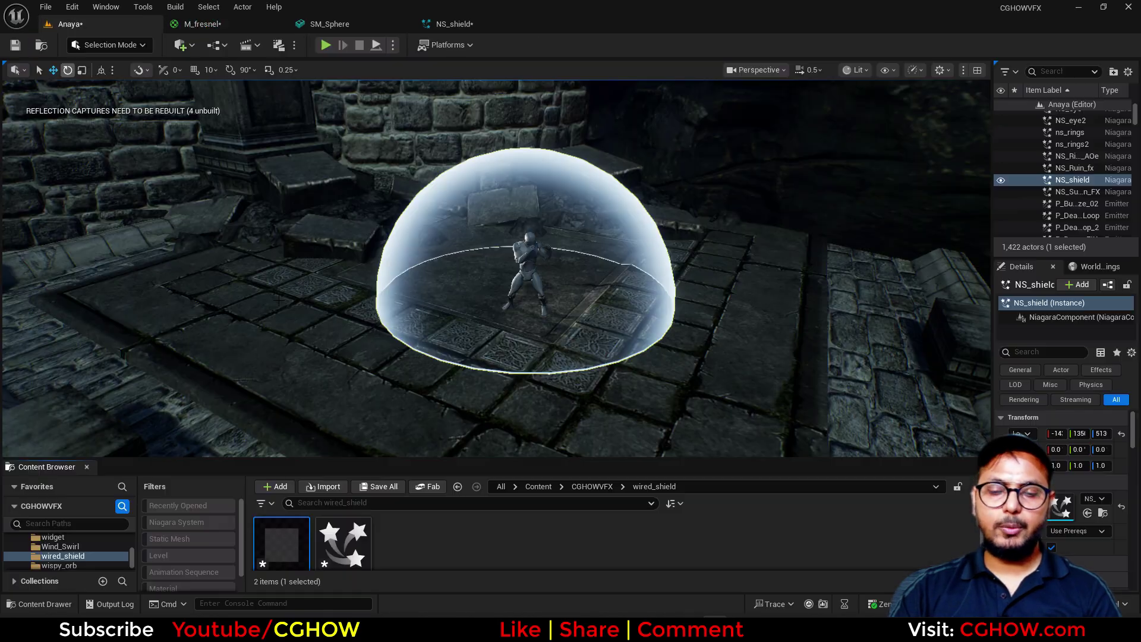
{"action": "left_click_drag", "start_coordinate": [434, 458], "coordinate": [433, 340]}
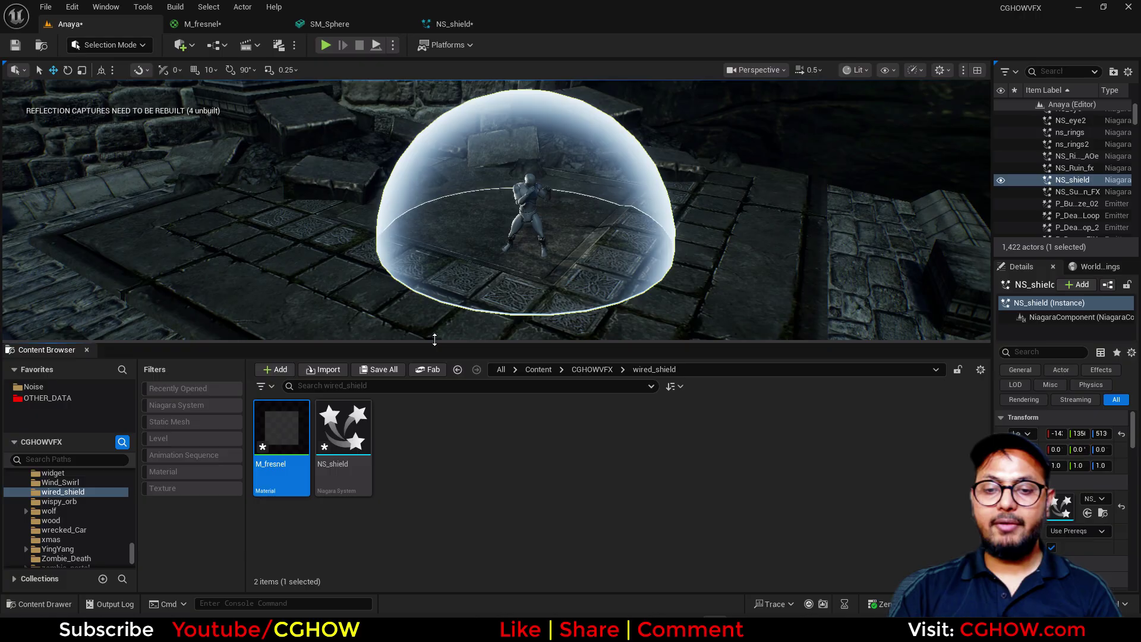
{"action": "scroll", "coordinate": [134, 559], "scroll_direction": "up", "scroll_amount": 15}
{"action": "left_click", "coordinate": [56, 502]}
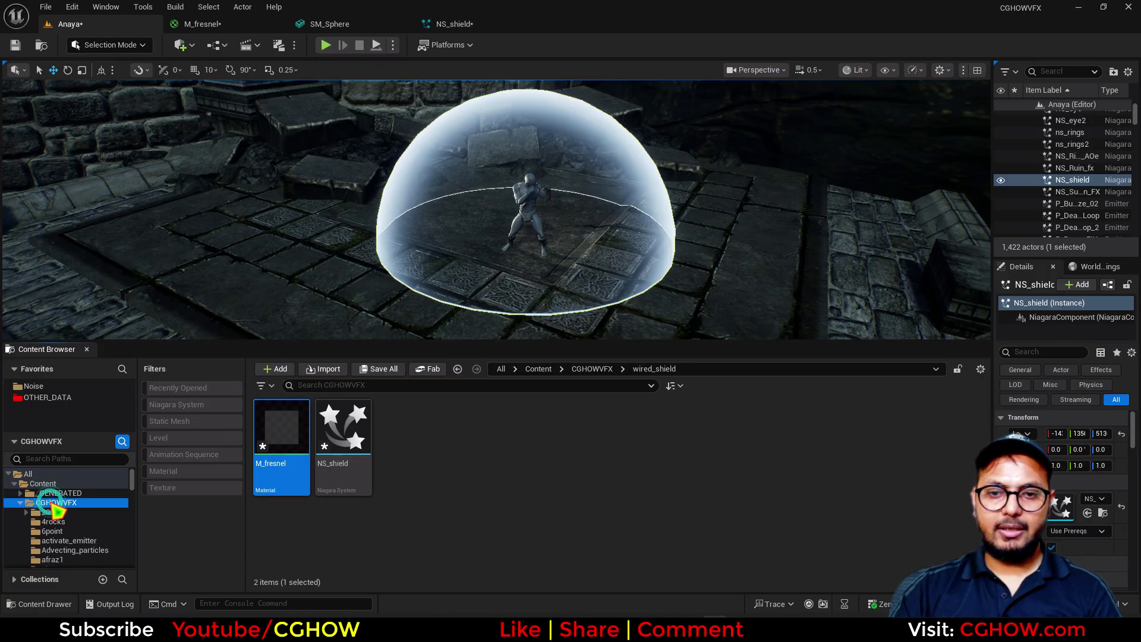
{"action": "left_click", "coordinate": [167, 489]}
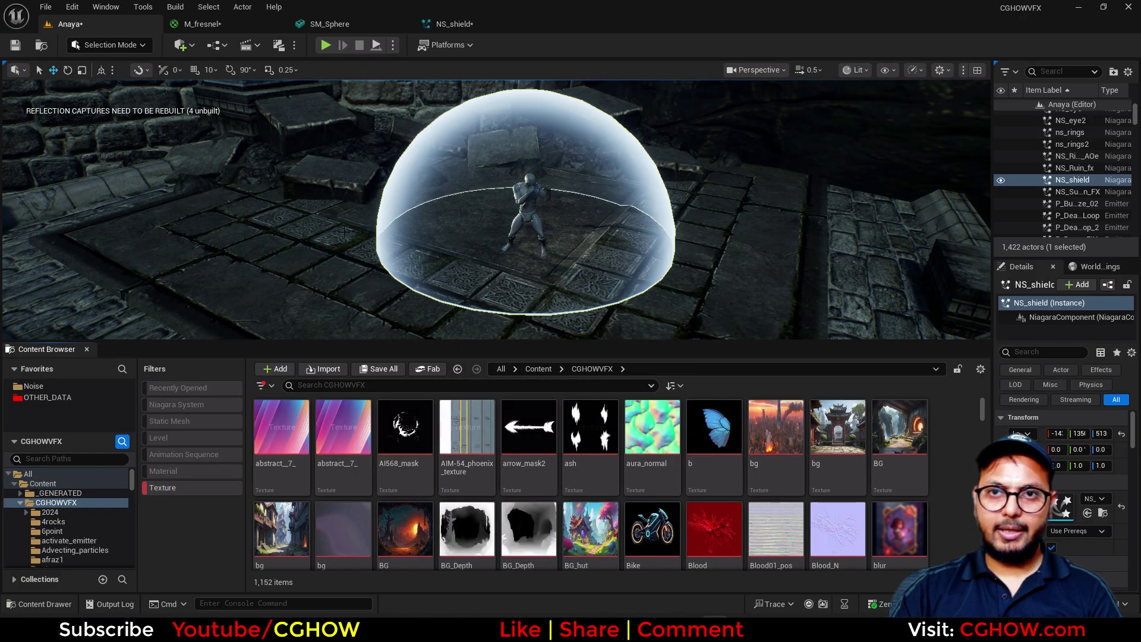
{"action": "left_click", "coordinate": [329, 24]}
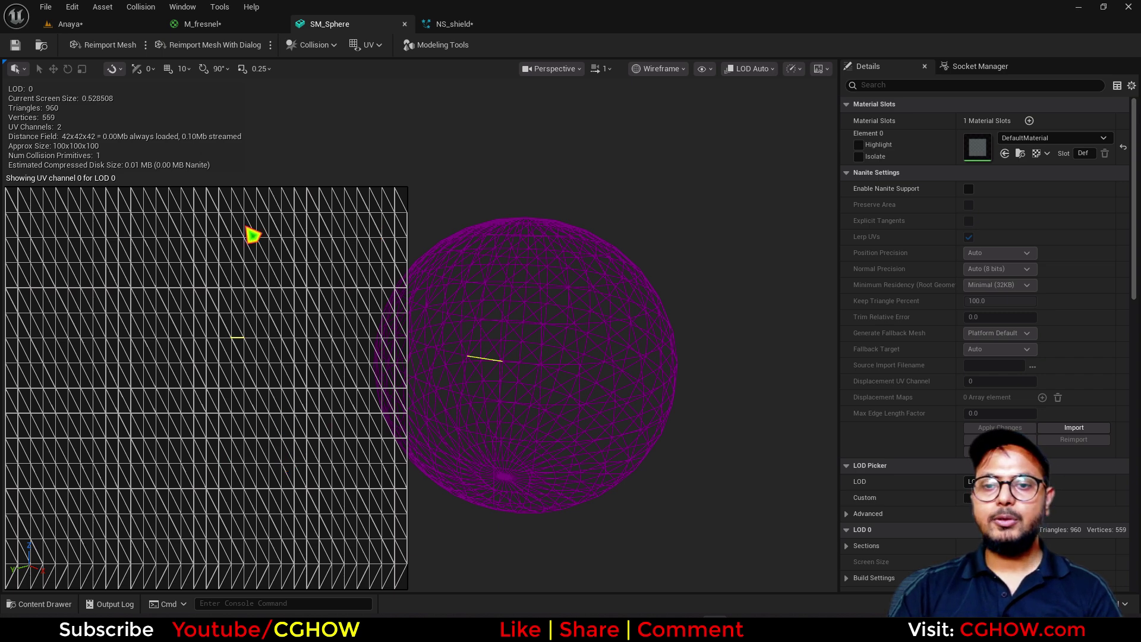
{"action": "left_click", "coordinate": [80, 25]}
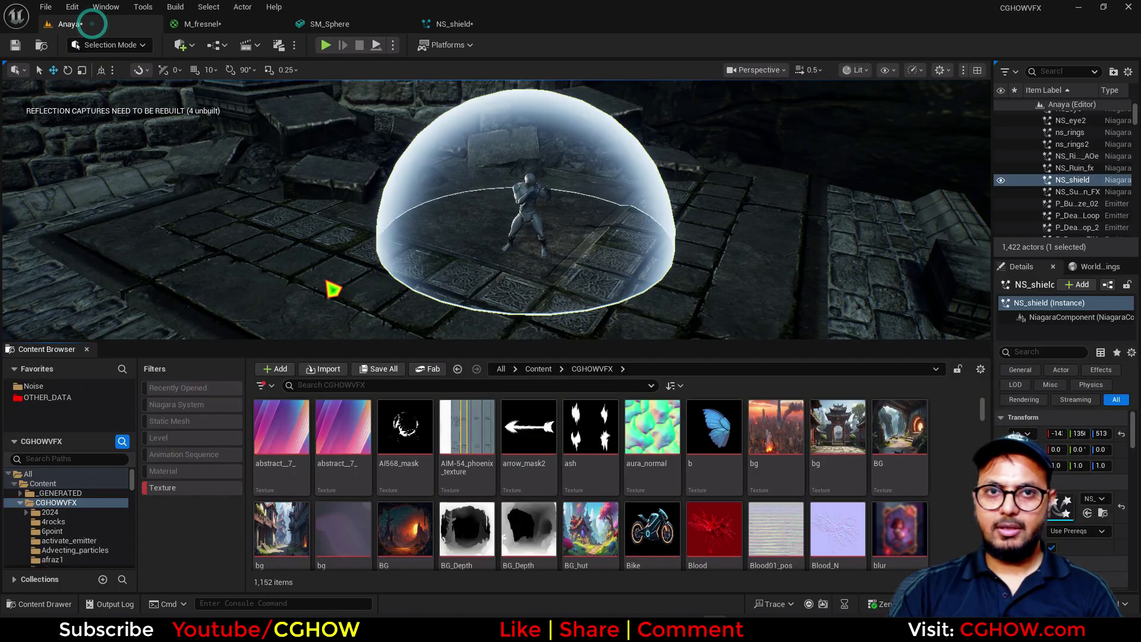
- Search the textures for "wire" and examine T_Crystal_Wireframe and T_Sheild_Wireframe01, closing each one after viewing
{"action": "left_click", "coordinate": [376, 385]}
{"action": "type", "text": "wire"}
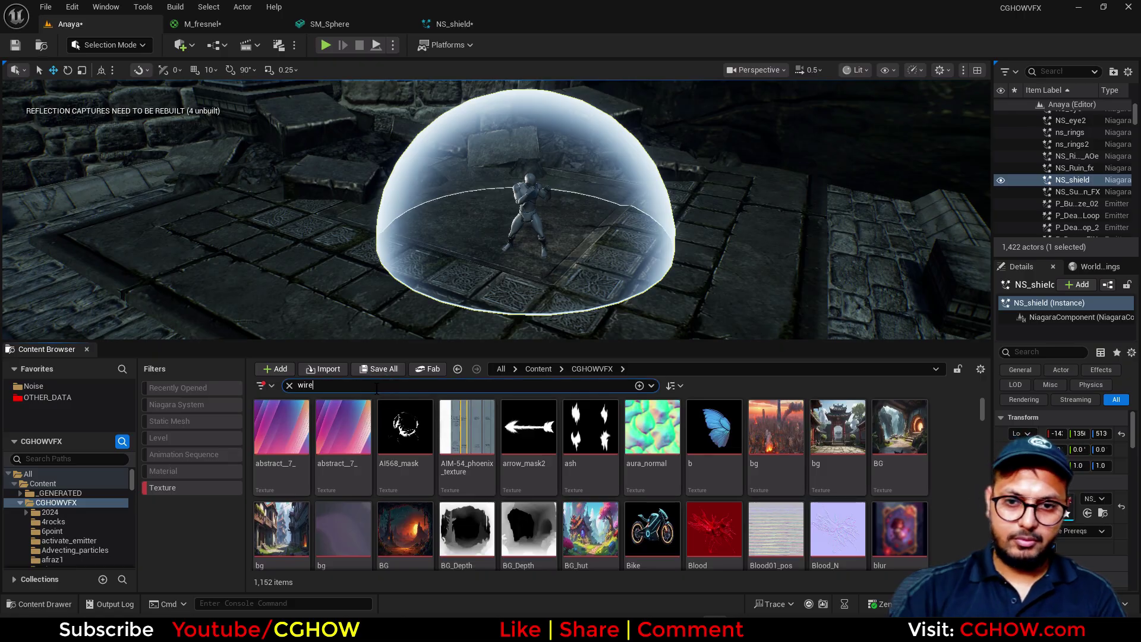
{"action": "left_click", "coordinate": [297, 443]}
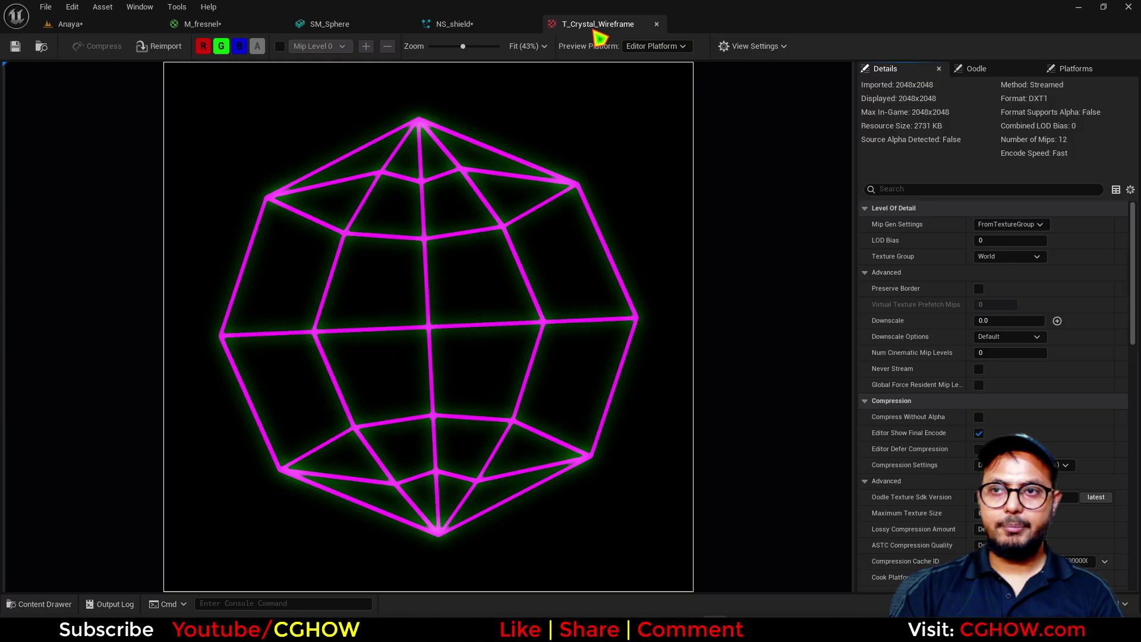
{"action": "middle_click", "coordinate": [595, 30]}
{"action": "left_click", "coordinate": [64, 23]}
{"action": "double_click", "coordinate": [347, 434]}
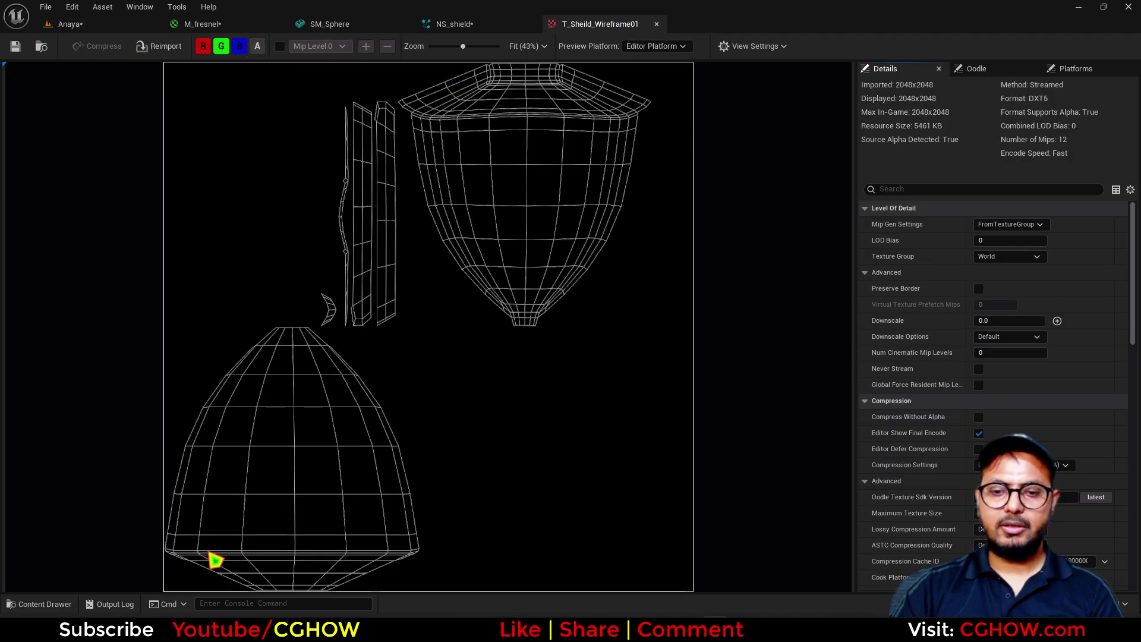
{"action": "left_click", "coordinate": [657, 24]}
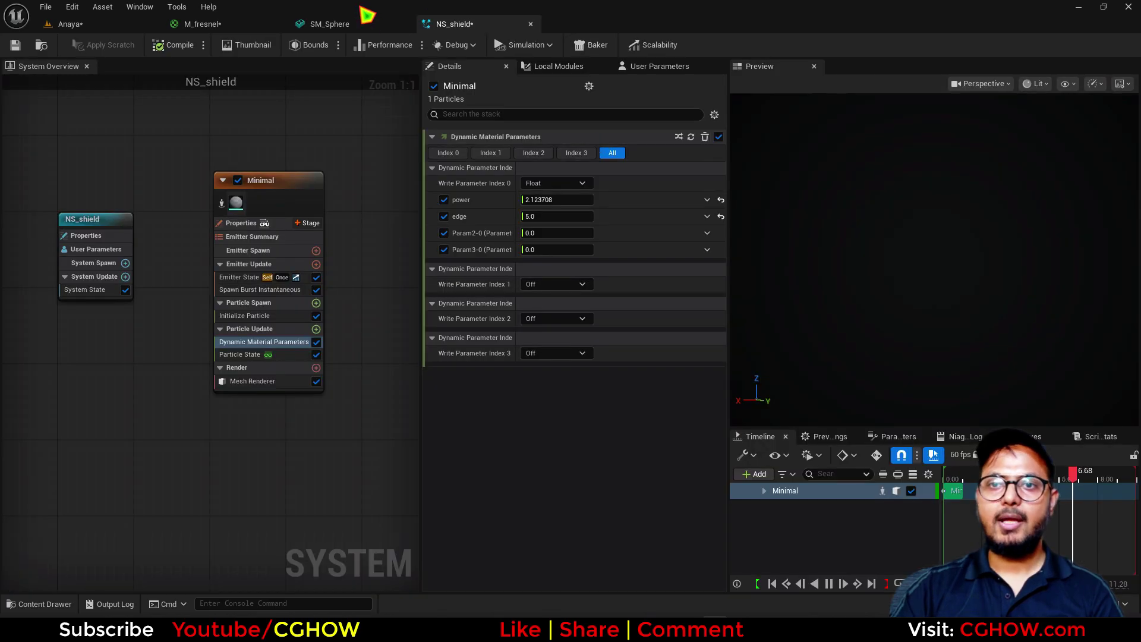
- Return to M_fresnel and locate the material asset in the wired_shield folder
{"action": "left_click", "coordinate": [221, 24]}
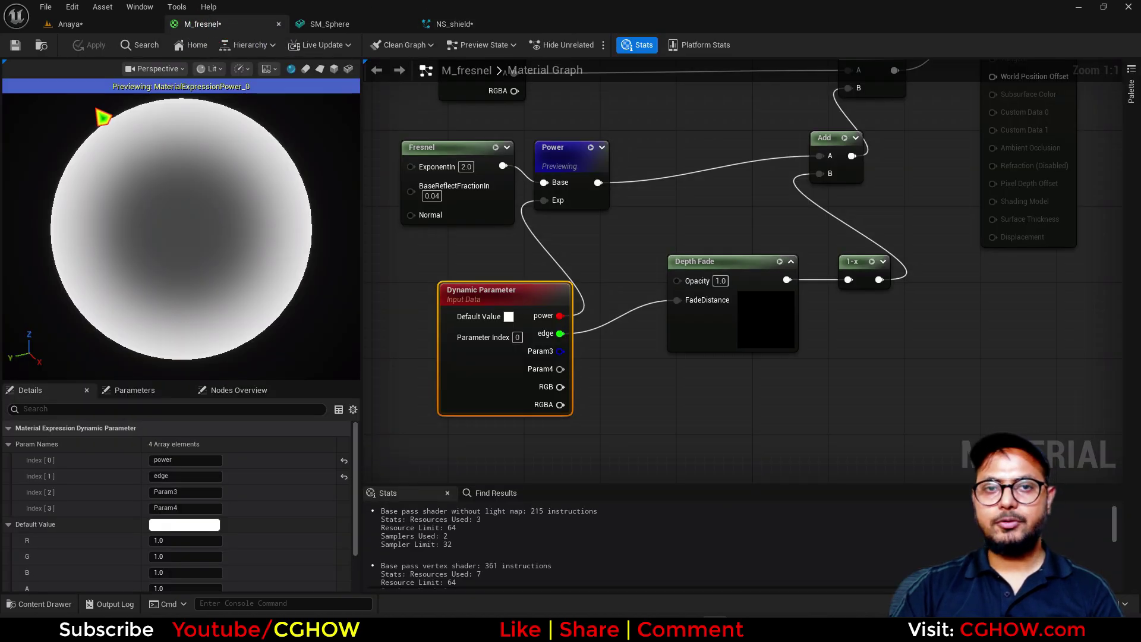
{"action": "left_click", "coordinate": [42, 45]}
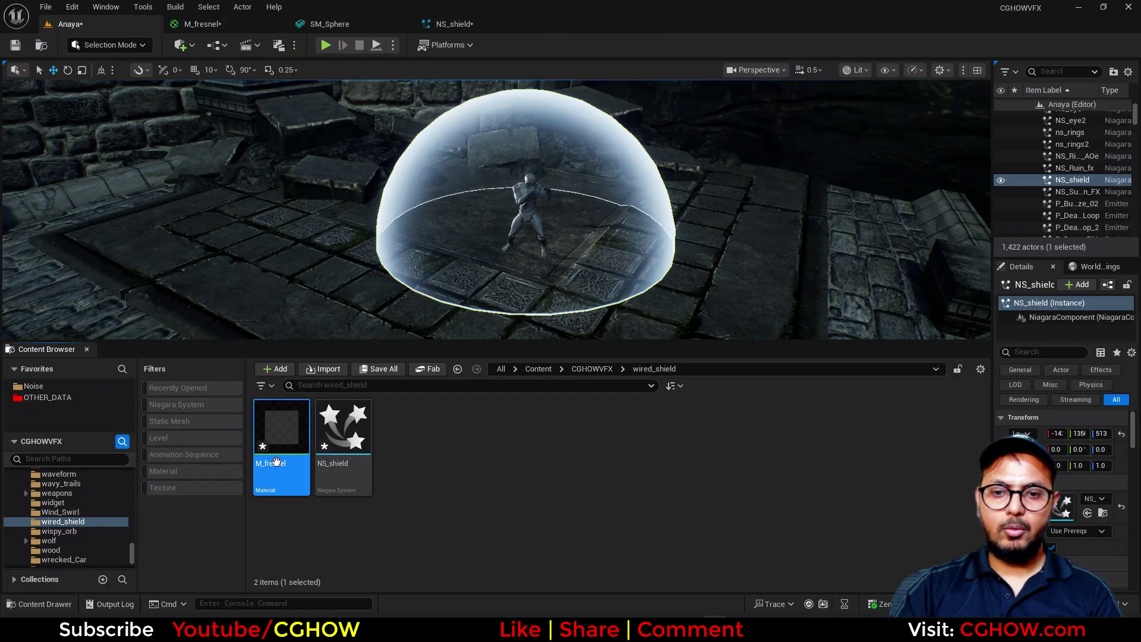
- Duplicate the M_fresnel material as M_wire in the wired_shield folder, open it, and save all modified content
{"action": "right_click", "coordinate": [280, 427]}
{"action": "mouse_move", "coordinate": [357, 244]}
{"action": "left_click", "coordinate": [333, 197]}
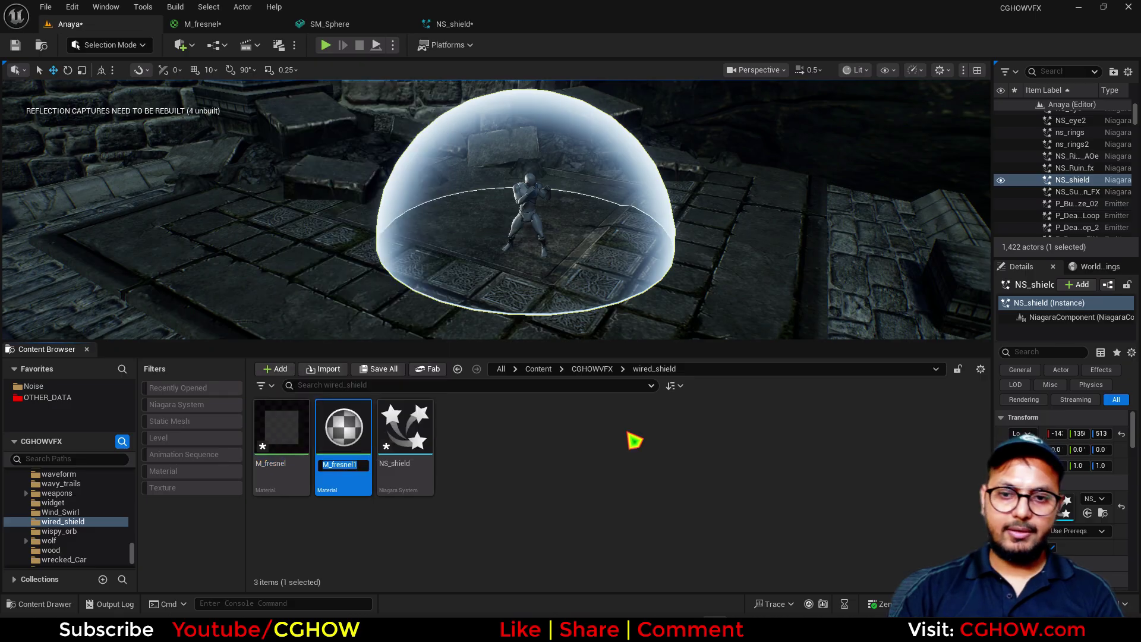
{"action": "type", "text": "M_wire"}
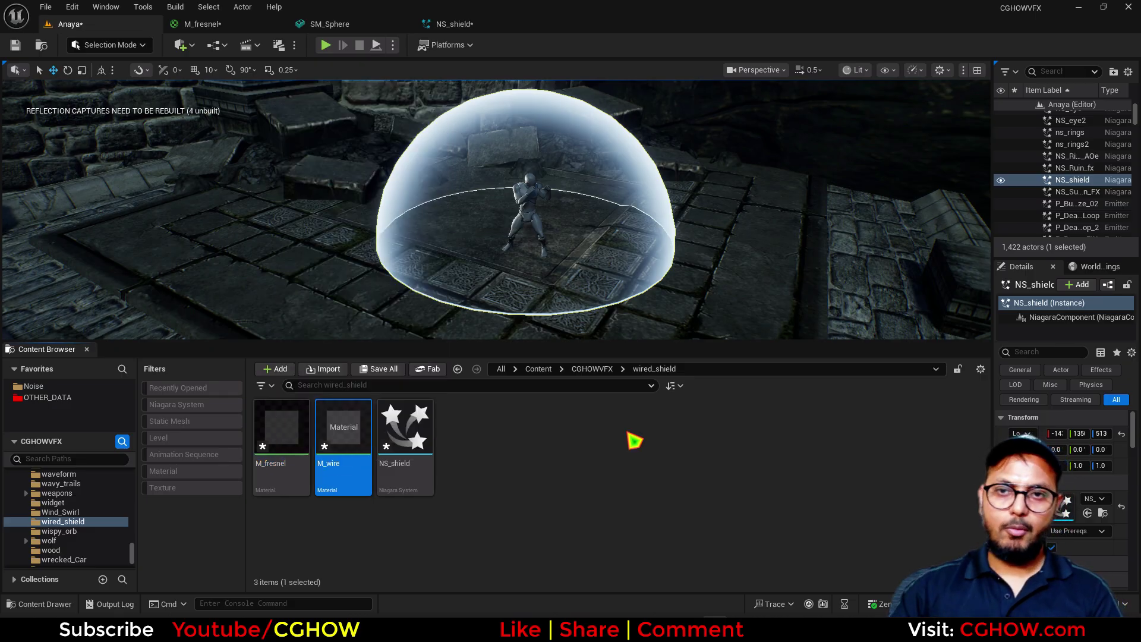
{"action": "key", "text": "Return"}
{"action": "key", "text": "ctrl+shift+s"}
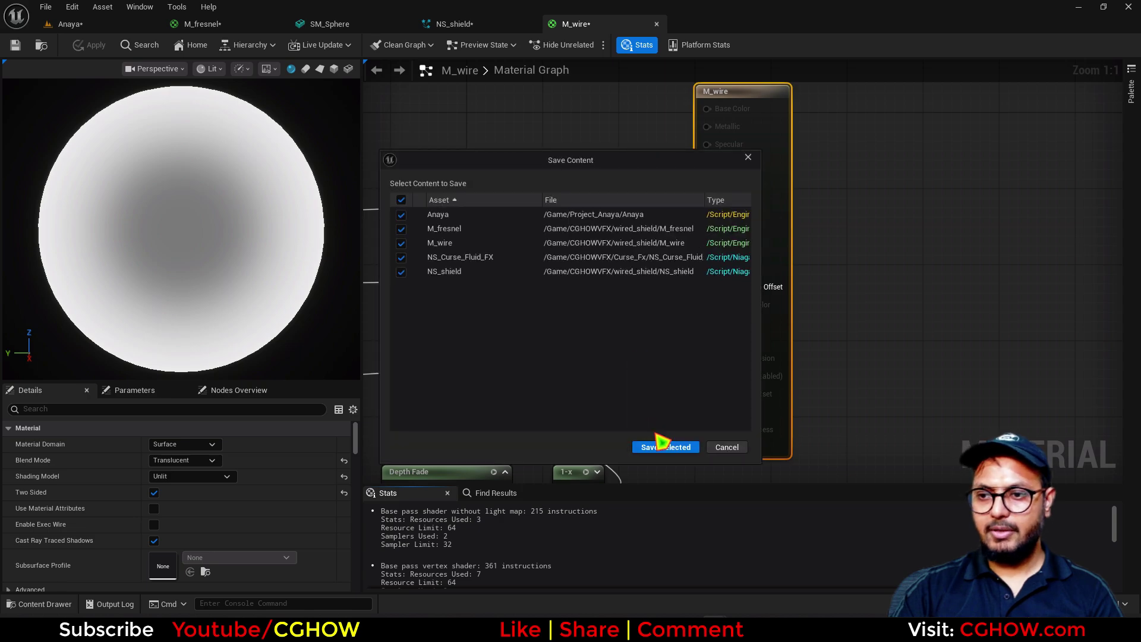
{"action": "left_click", "coordinate": [657, 442]}
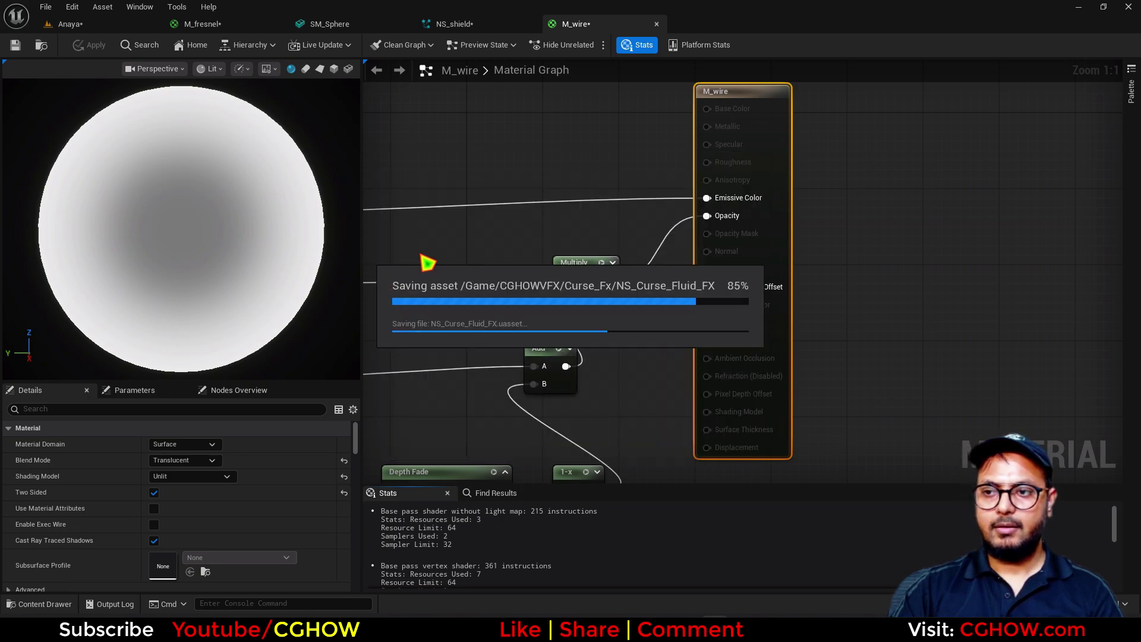
- Enable the Wireframe option in the M_wire material's details and check the wire pattern on the preview sphere
{"action": "scroll", "coordinate": [506, 251], "scroll_direction": "down", "scroll_amount": 1}
{"action": "right_click_drag", "start_coordinate": [506, 251], "coordinate": [698, 170]}
{"action": "right_click_drag", "start_coordinate": [1013, 160], "coordinate": [917, 255]}
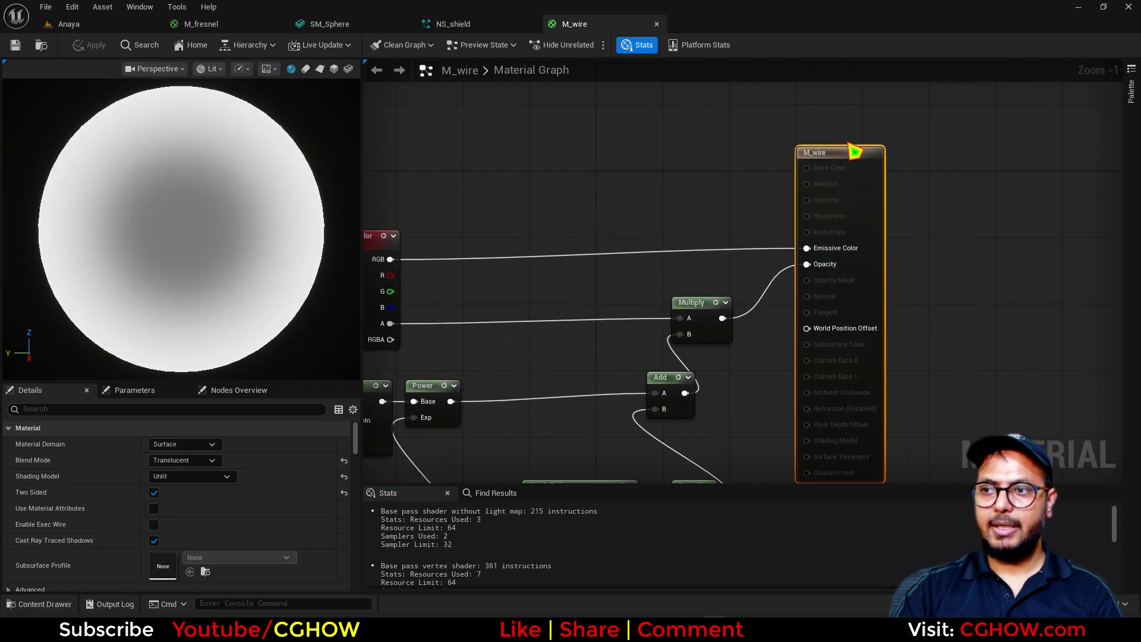
{"action": "right_click_drag", "start_coordinate": [710, 166], "coordinate": [765, 108]}
{"action": "left_click", "coordinate": [130, 412]}
{"action": "type", "text": "w"}
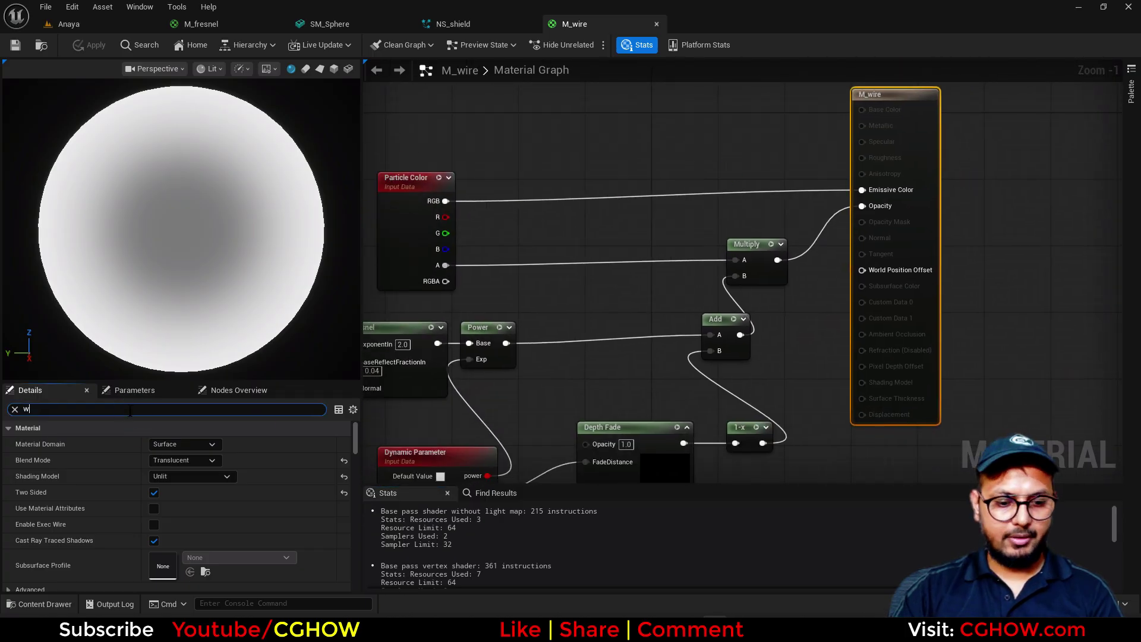
{"action": "type", "text": "ir"}
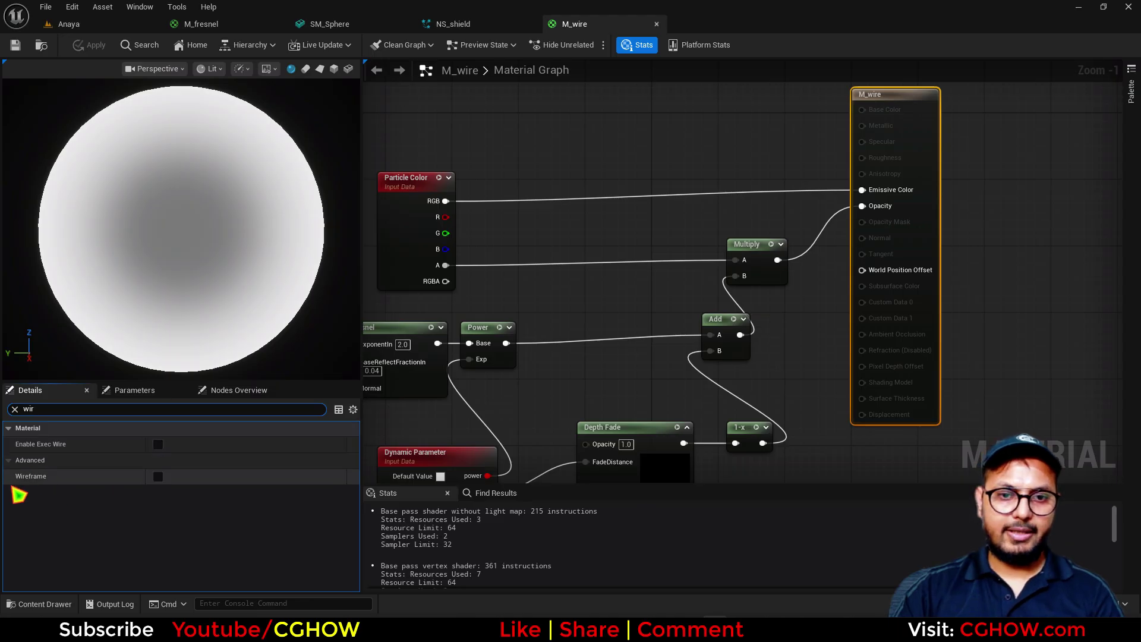
{"action": "left_click", "coordinate": [158, 476]}
{"action": "left_click_drag", "start_coordinate": [205, 257], "coordinate": [297, 269]}
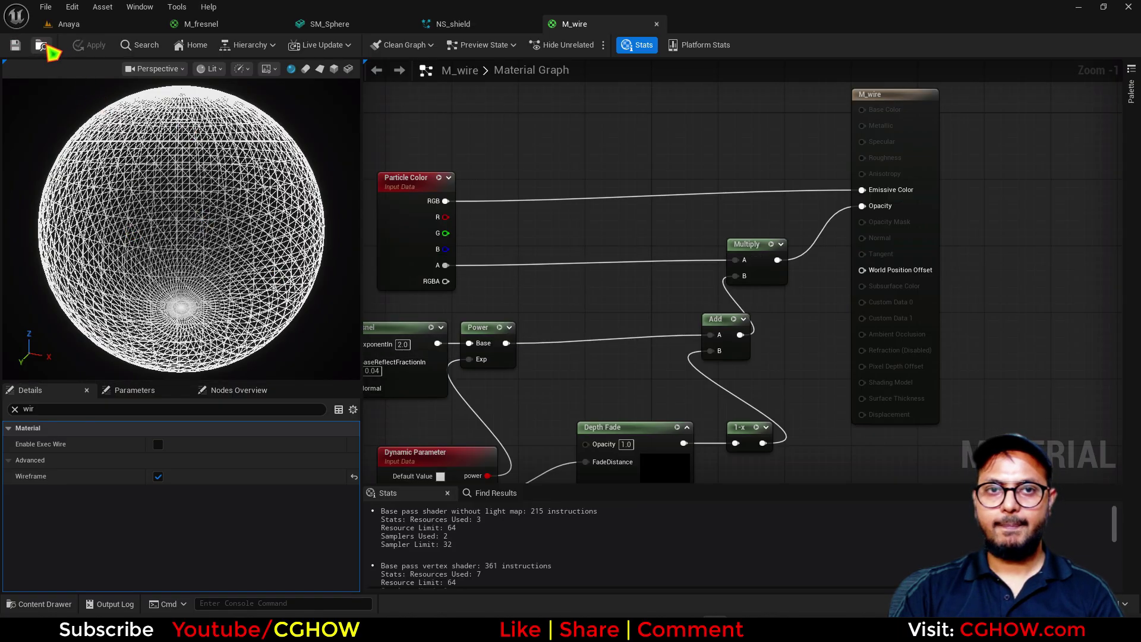
- Duplicate the Minimal emitter in NS_shield and assign M_wire as the copy's mesh renderer override material
{"action": "left_click", "coordinate": [42, 46]}
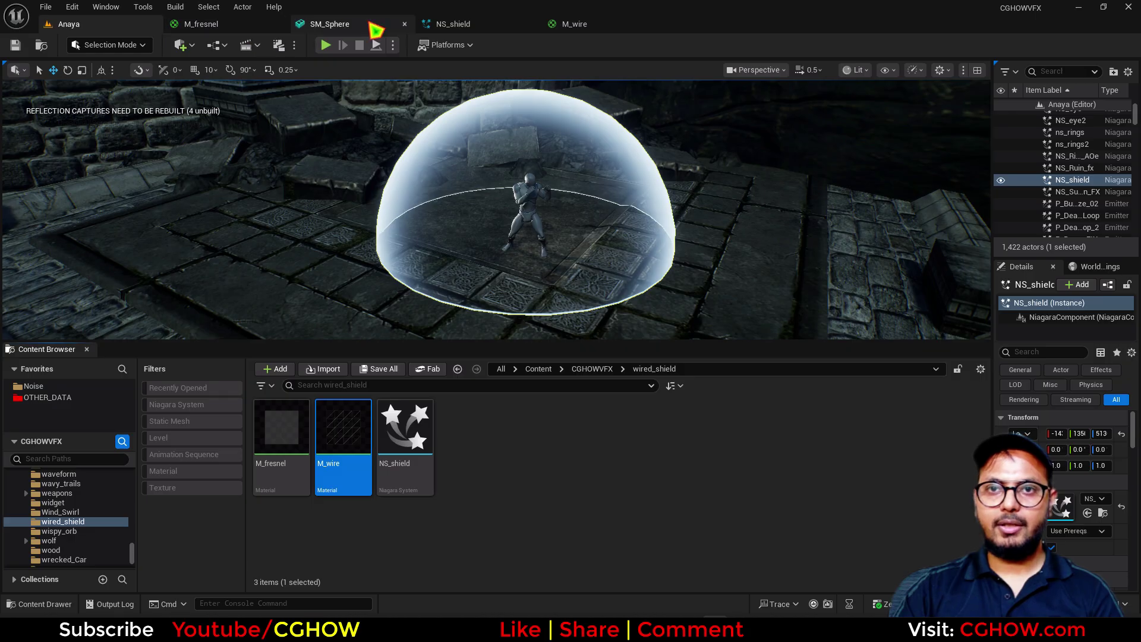
{"action": "left_click", "coordinate": [462, 24]}
{"action": "right_click_drag", "start_coordinate": [328, 188], "coordinate": [191, 189]}
{"action": "left_click", "coordinate": [161, 175]}
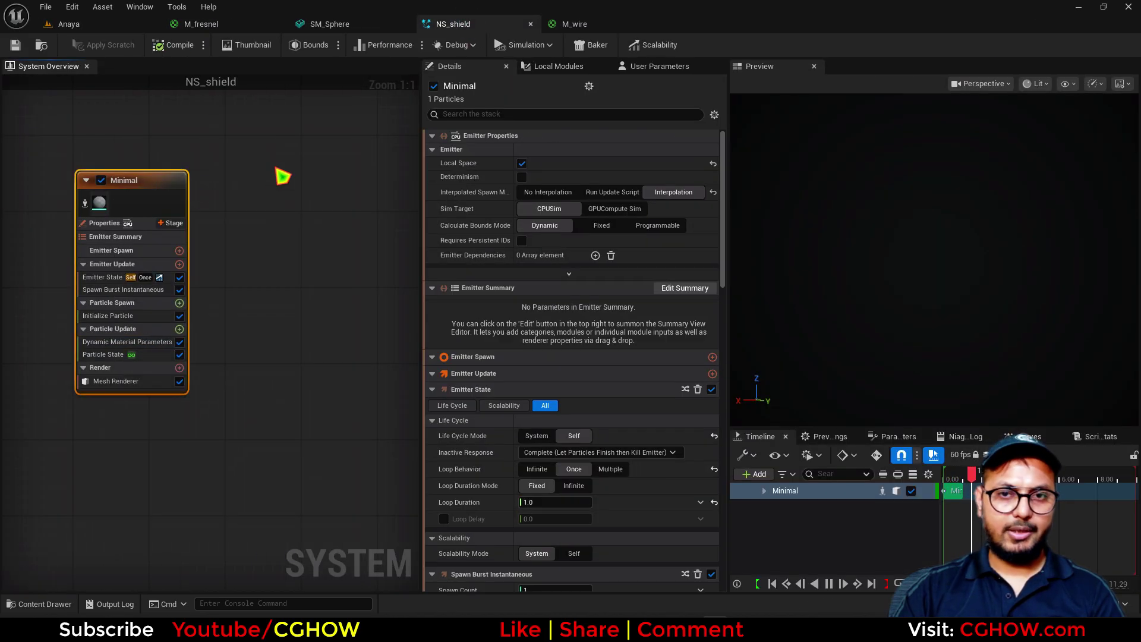
{"action": "key", "text": "ctrl+c"}
{"action": "key", "text": "ctrl+v"}
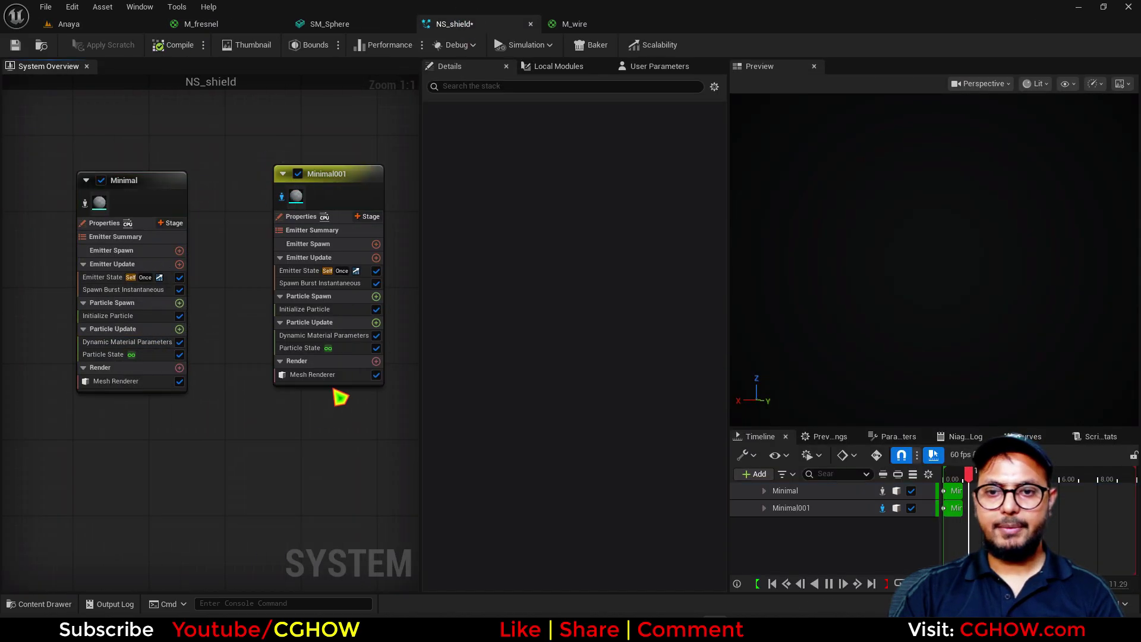
{"action": "left_click", "coordinate": [323, 373]}
{"action": "left_click", "coordinate": [559, 278]}
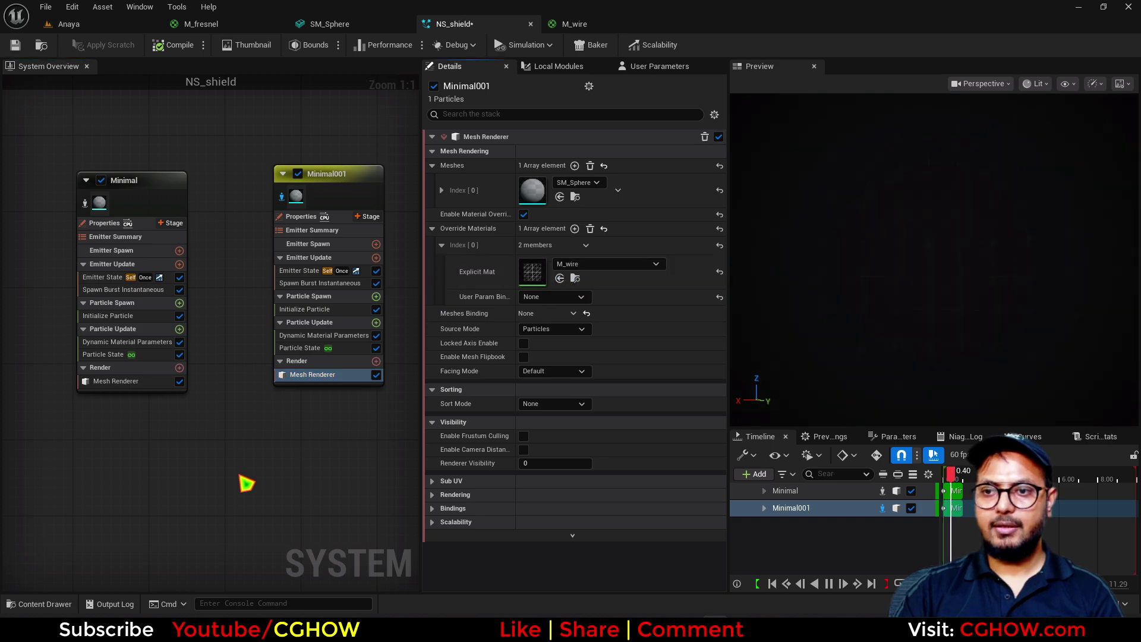
- Float the NS_shield editor over the level and set the wire emitter's dynamic material power to about 1.49
{"action": "left_click", "coordinate": [101, 26]}
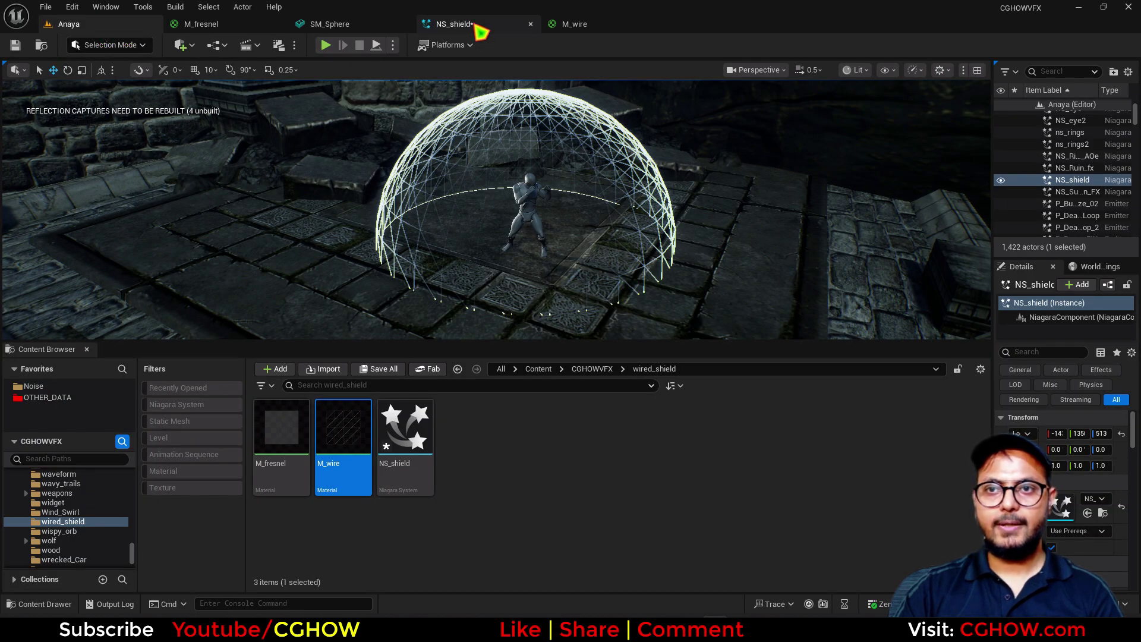
{"action": "left_click_drag", "start_coordinate": [473, 24], "coordinate": [721, 235]}
{"action": "left_click", "coordinate": [130, 28]}
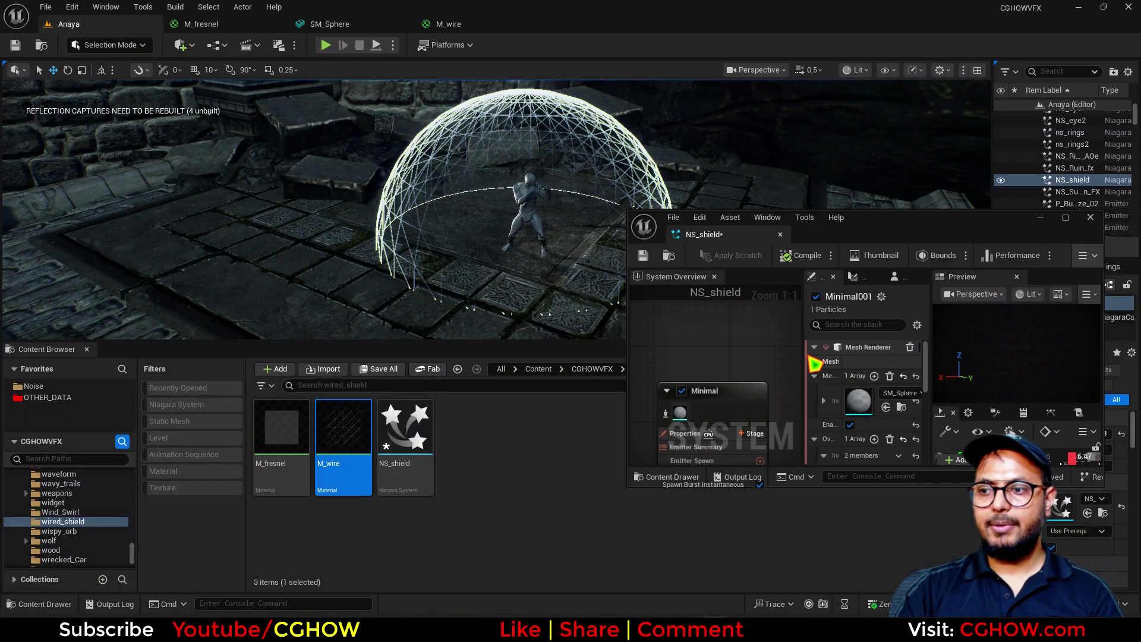
{"action": "right_click_drag", "start_coordinate": [754, 446], "coordinate": [688, 428]}
{"action": "scroll", "coordinate": [783, 341], "scroll_direction": "down", "scroll_amount": 4}
{"action": "scroll", "coordinate": [732, 380], "scroll_direction": "up", "scroll_amount": 4}
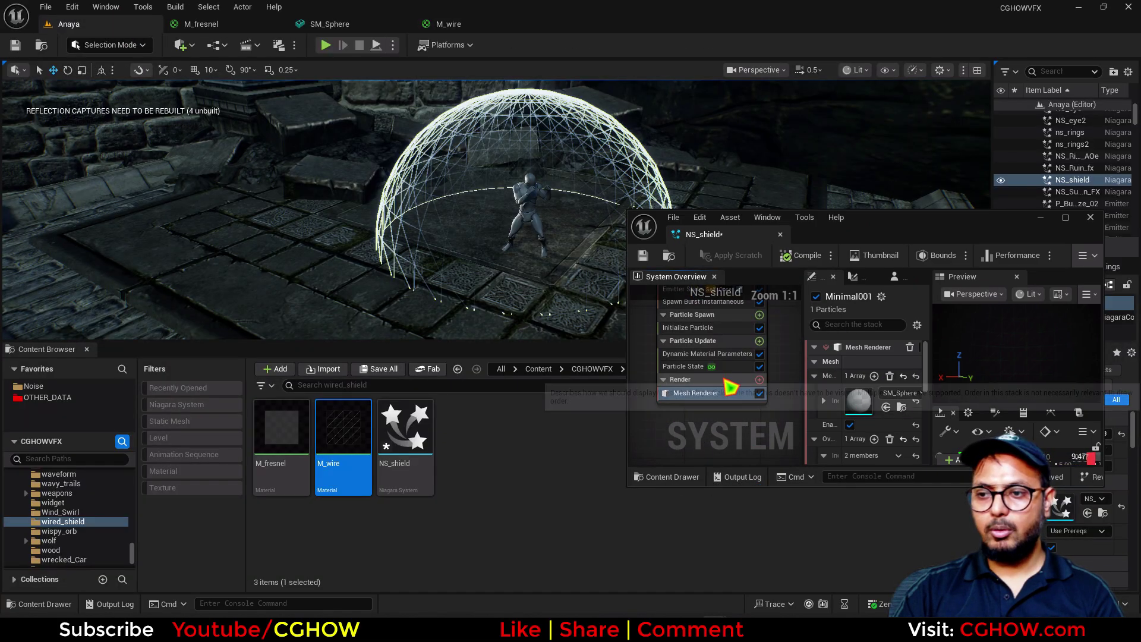
{"action": "left_click", "coordinate": [679, 359]}
{"action": "scroll", "coordinate": [886, 411], "scroll_direction": "down", "scroll_amount": 2}
{"action": "left_click_drag", "start_coordinate": [885, 404], "coordinate": [900, 404]}
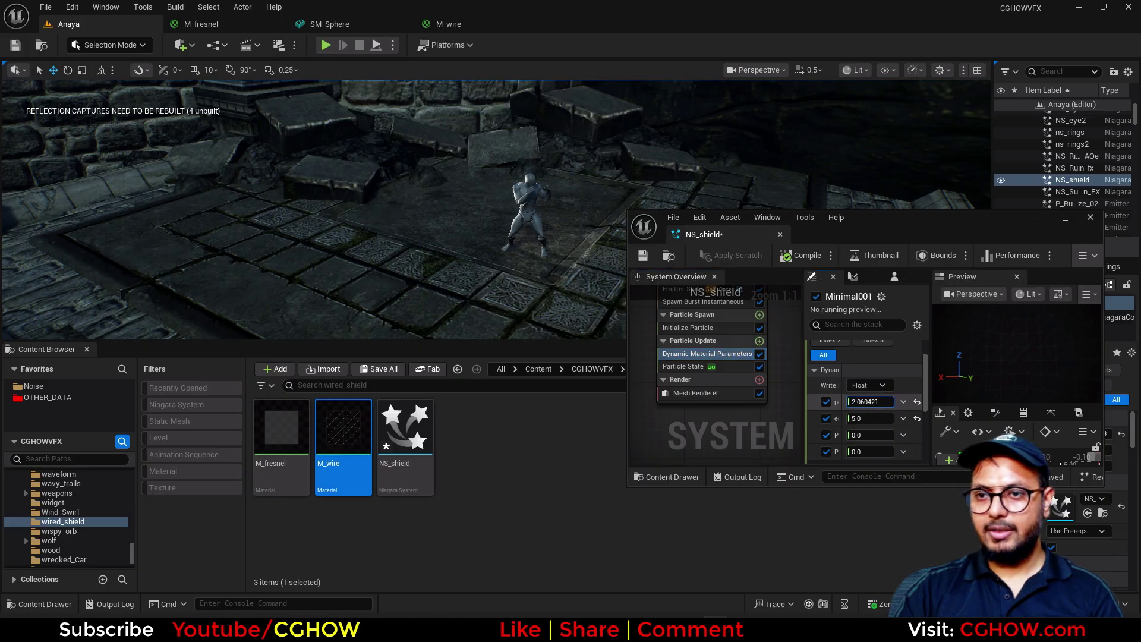
{"action": "key", "text": "Return"}
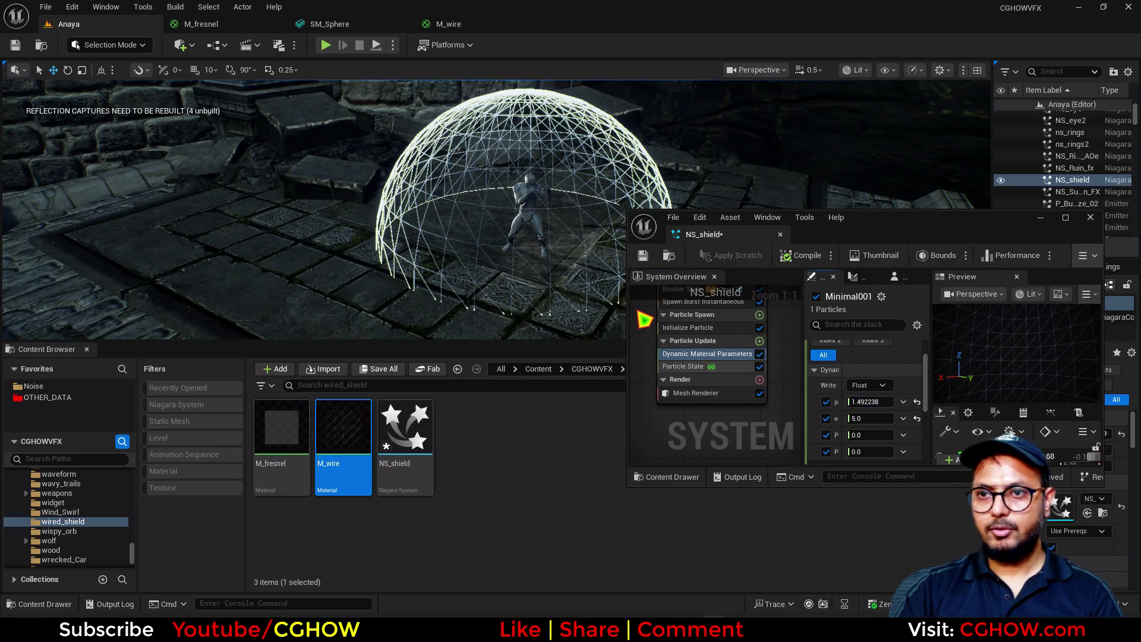
- Turn off isolation on the Minimal001 emitter and dock the NS_shield editor again
{"action": "right_click_drag", "start_coordinate": [777, 328], "coordinate": [805, 487]}
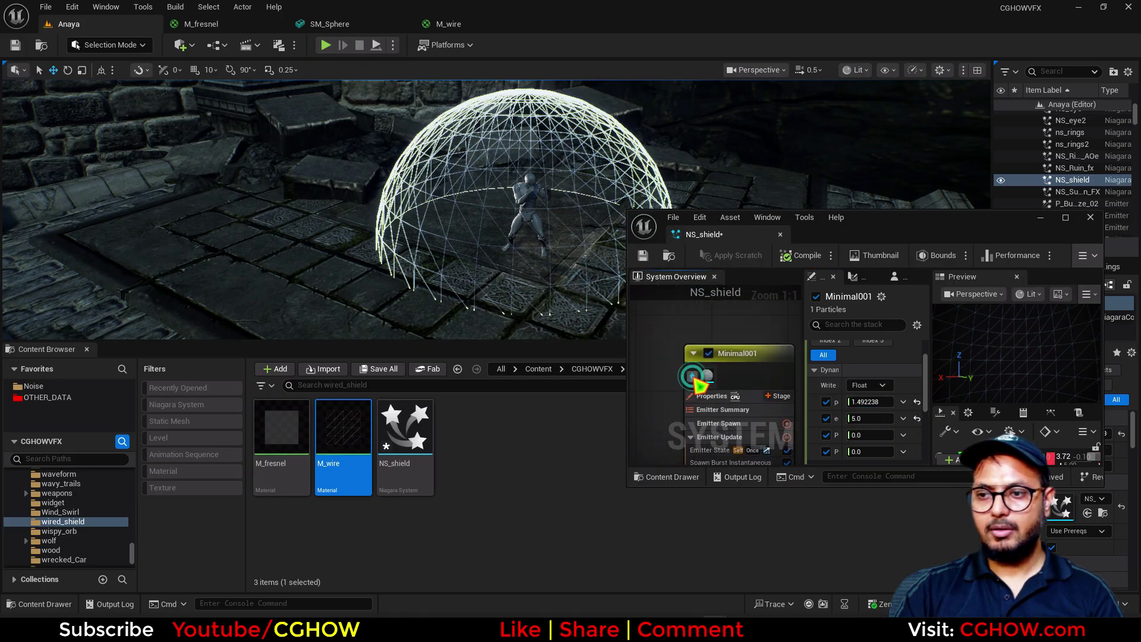
{"action": "left_click", "coordinate": [692, 376]}
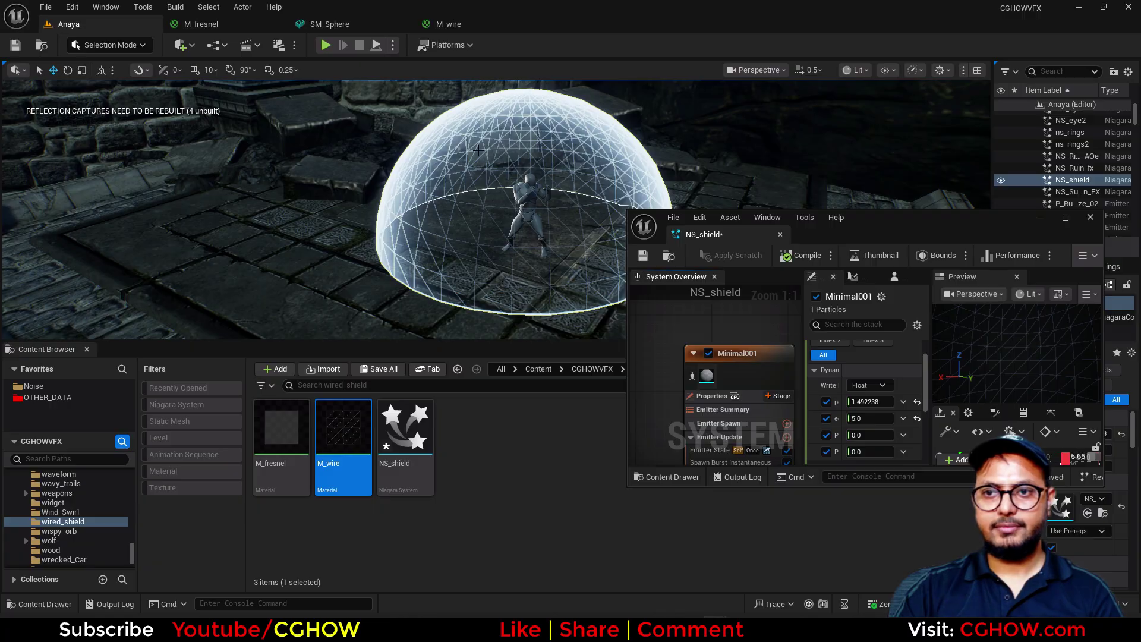
{"action": "left_click_drag", "start_coordinate": [706, 239], "coordinate": [570, 23]}
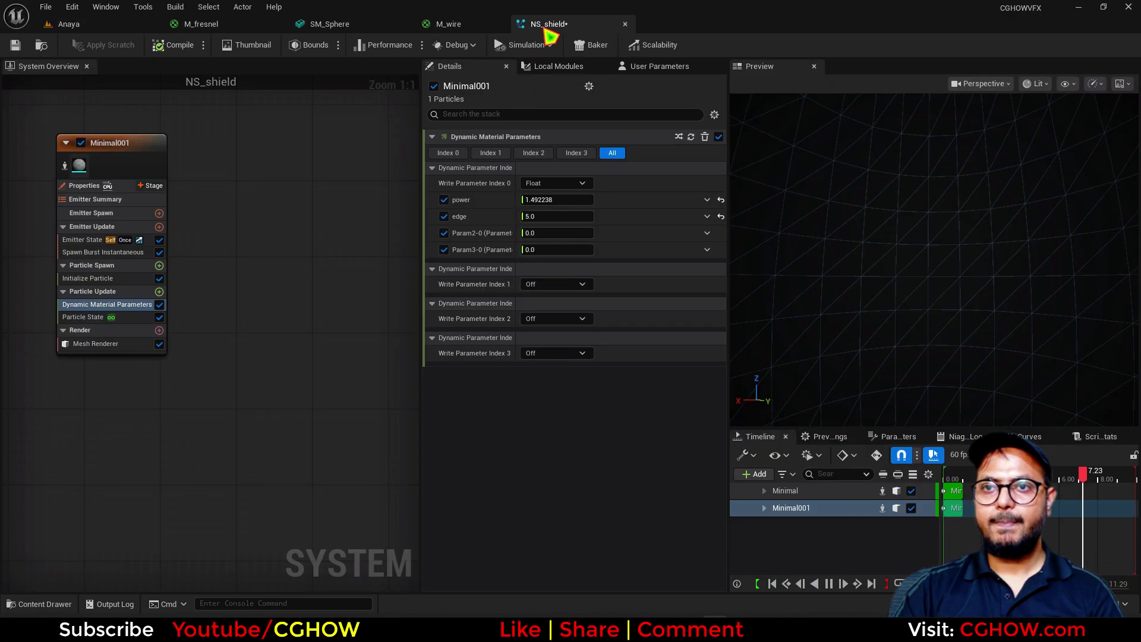
- Enlarge the level viewport and examine the combined Fresnel and wire shield around the character up close
{"action": "left_click", "coordinate": [69, 23]}
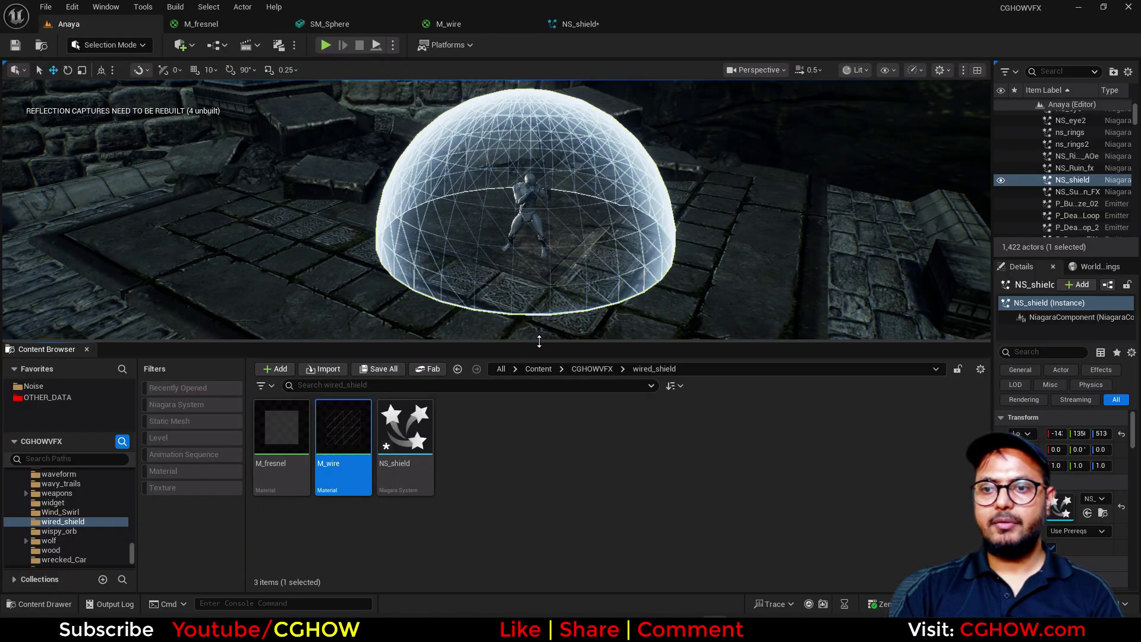
{"action": "left_click_drag", "start_coordinate": [537, 339], "coordinate": [543, 494]}
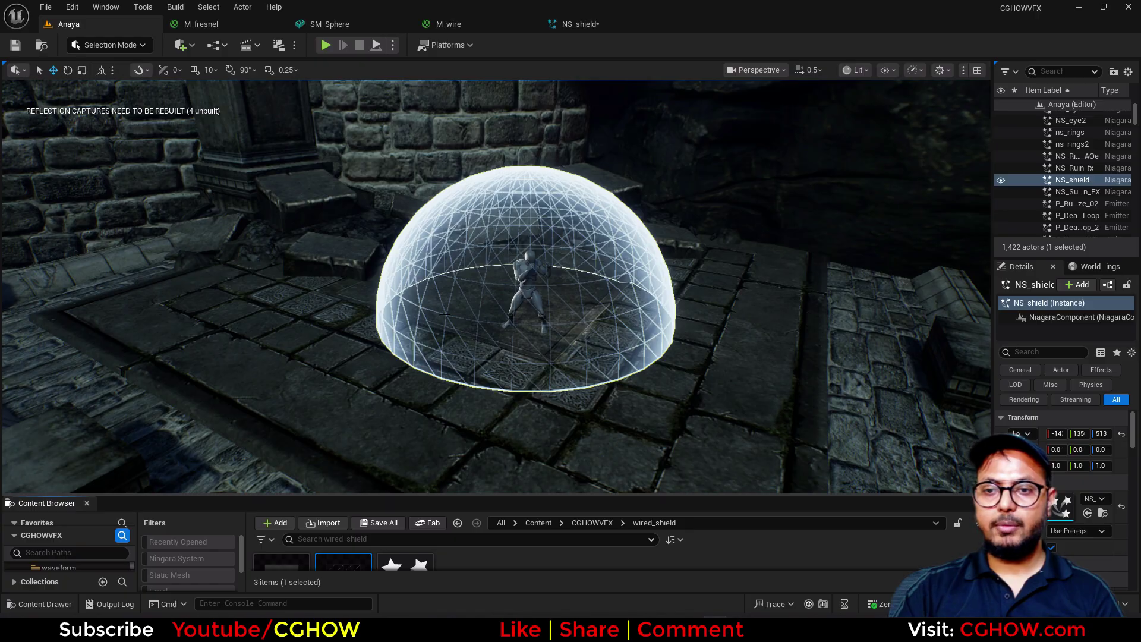
{"action": "scroll", "coordinate": [444, 322], "scroll_direction": "up", "scroll_amount": 5}
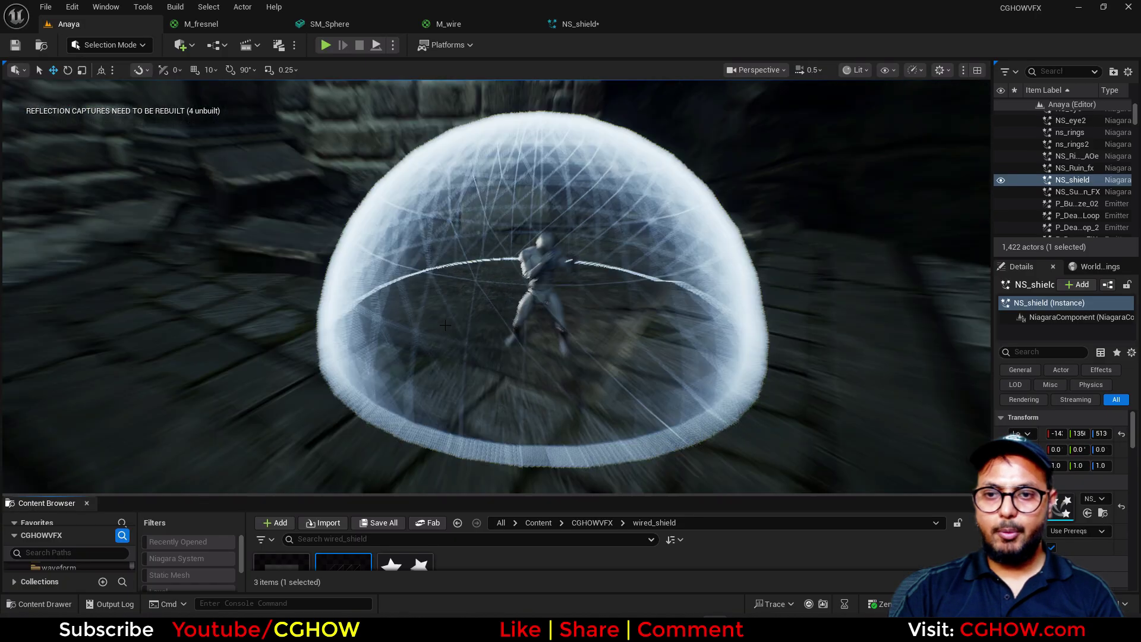
{"action": "scroll", "coordinate": [600, 367], "scroll_direction": "down", "scroll_amount": 5}
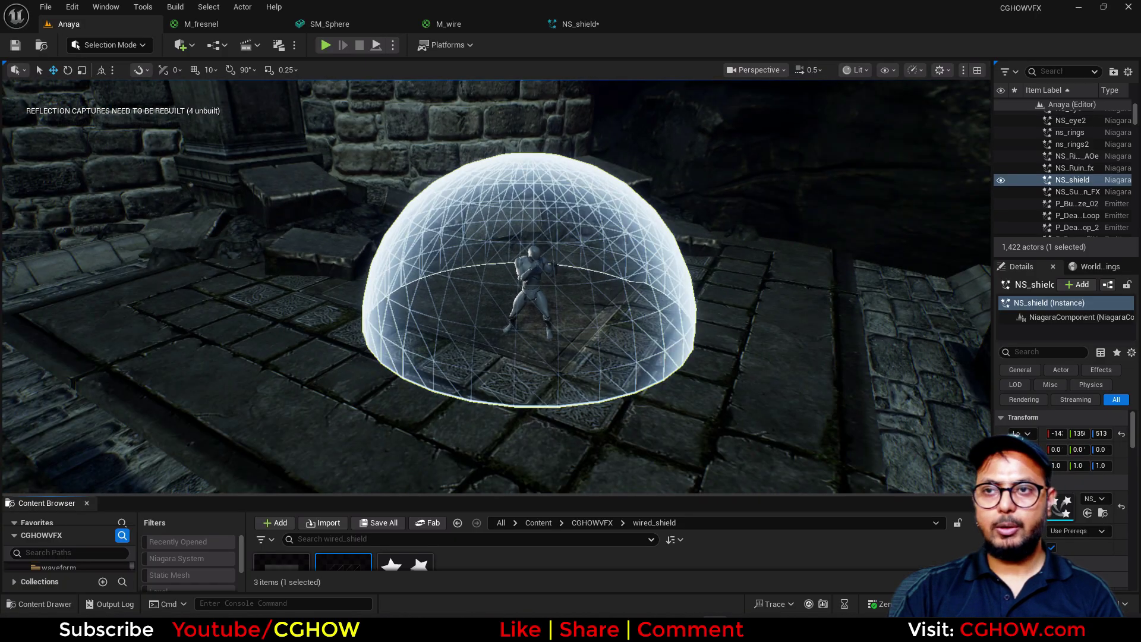
- Duplicate the Minimal001 wire emitter in NS_shield to add a third emitter
{"action": "left_click", "coordinate": [593, 25]}
{"action": "scroll", "coordinate": [249, 308], "scroll_direction": "down", "scroll_amount": 5}
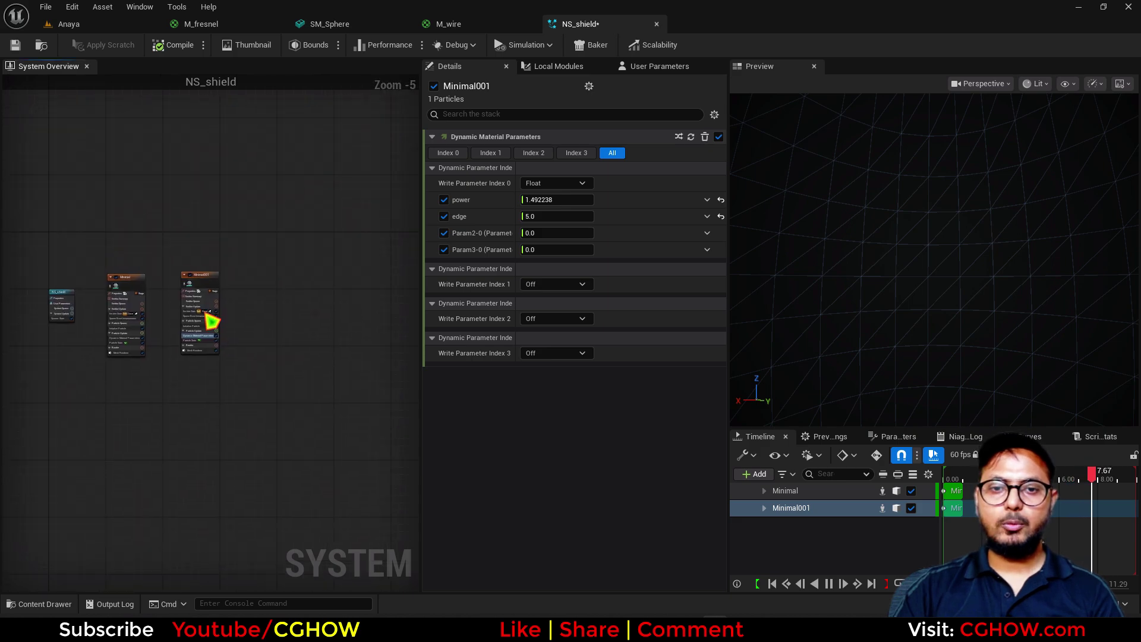
{"action": "scroll", "coordinate": [208, 285], "scroll_direction": "up", "scroll_amount": 3}
{"action": "left_click", "coordinate": [215, 285]}
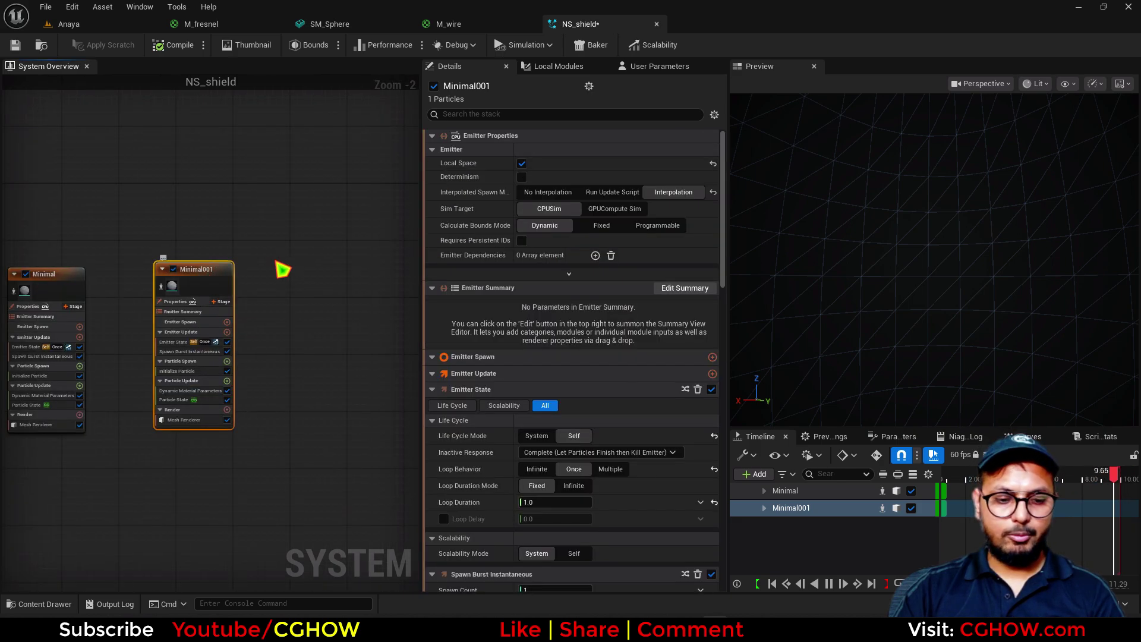
{"action": "key", "text": "ctrl+c"}
{"action": "key", "text": "ctrl+v"}
{"action": "scroll", "coordinate": [295, 281], "scroll_direction": "up", "scroll_amount": 2}
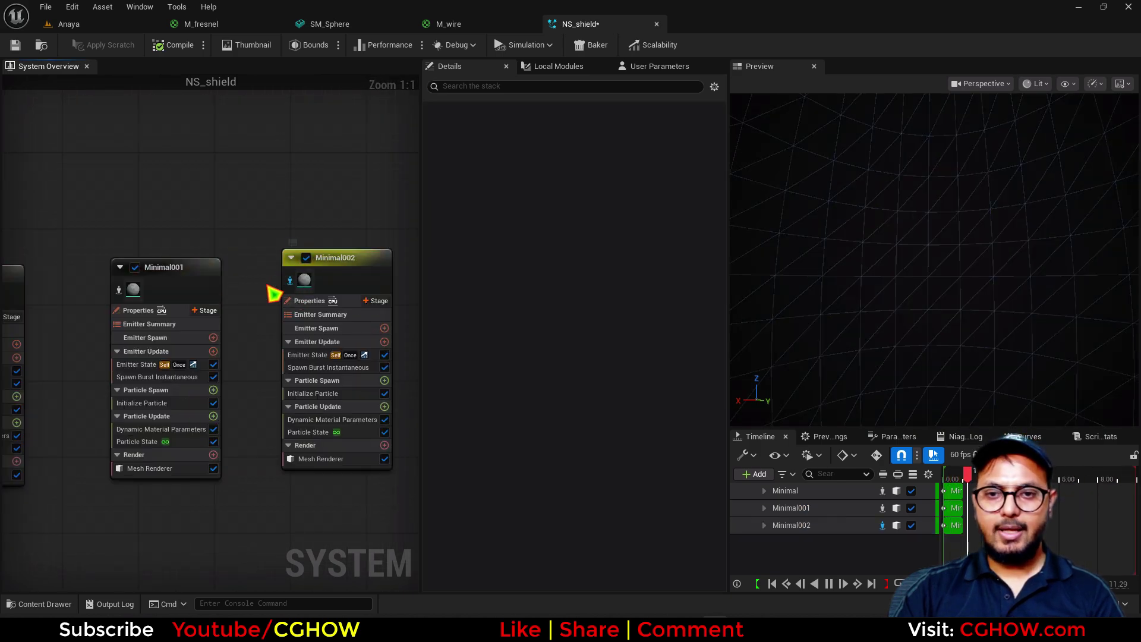
- Replace the mesh renderer of the Minimal002 emitter with a Sprite Renderer
{"action": "left_click", "coordinate": [279, 407]}
{"action": "key", "text": "Delete"}
{"action": "left_click", "coordinate": [316, 379]}
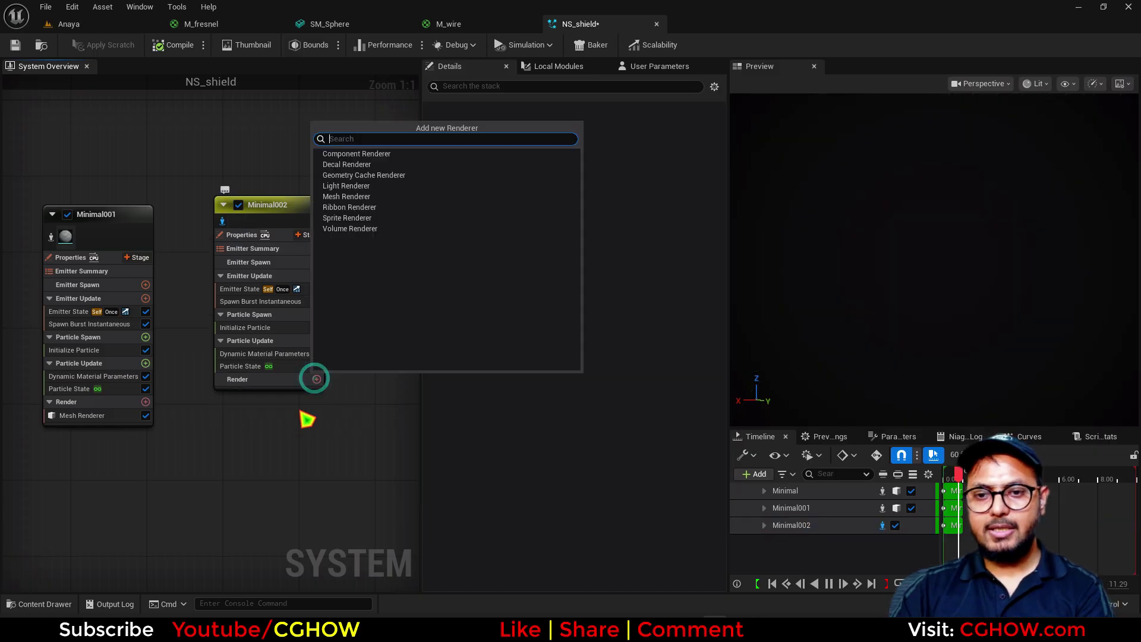
{"action": "left_click", "coordinate": [344, 219]}
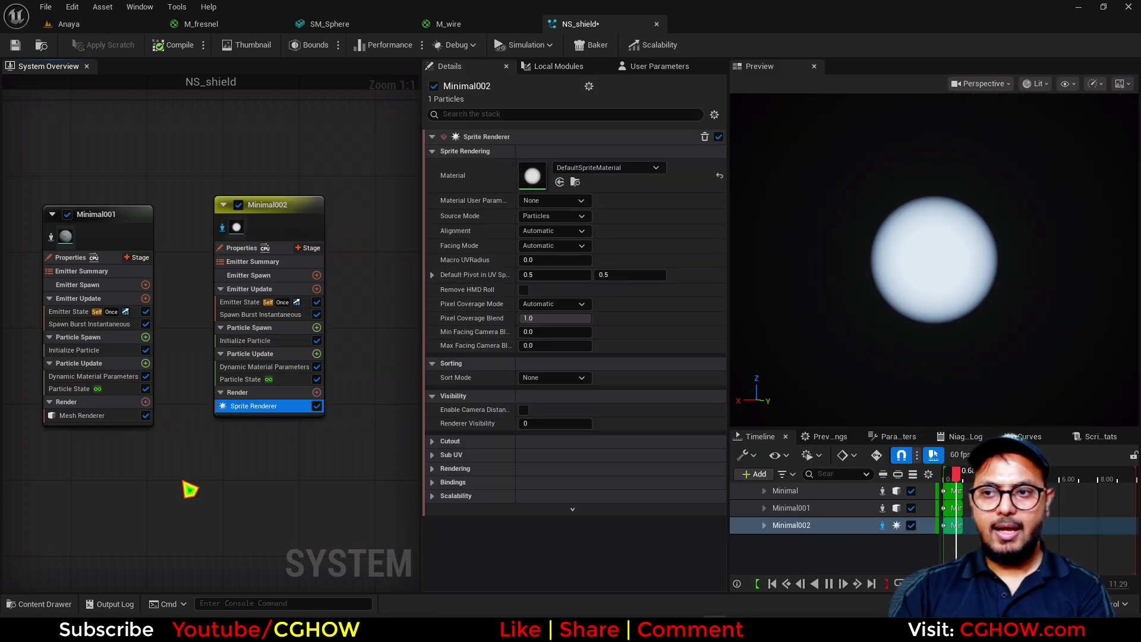
- Look up SM_Sphere's vertex count and set Minimal002's Spawn Burst Instantaneous count to 559
{"action": "right_click_drag", "start_coordinate": [183, 484], "coordinate": [227, 466]}
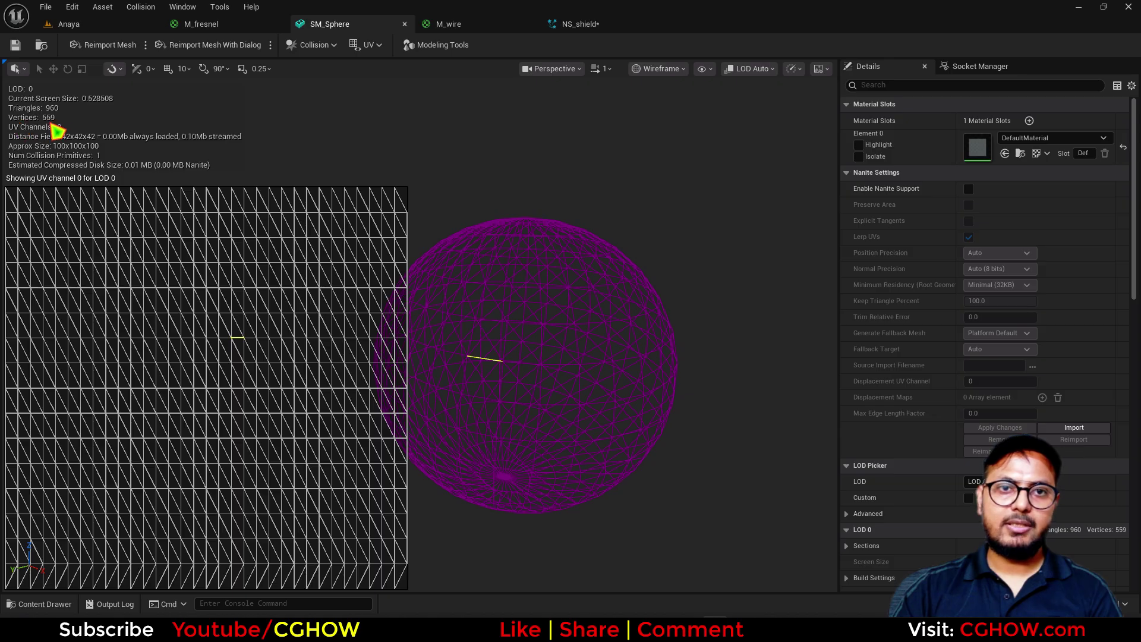
{"action": "left_click", "coordinate": [612, 21]}
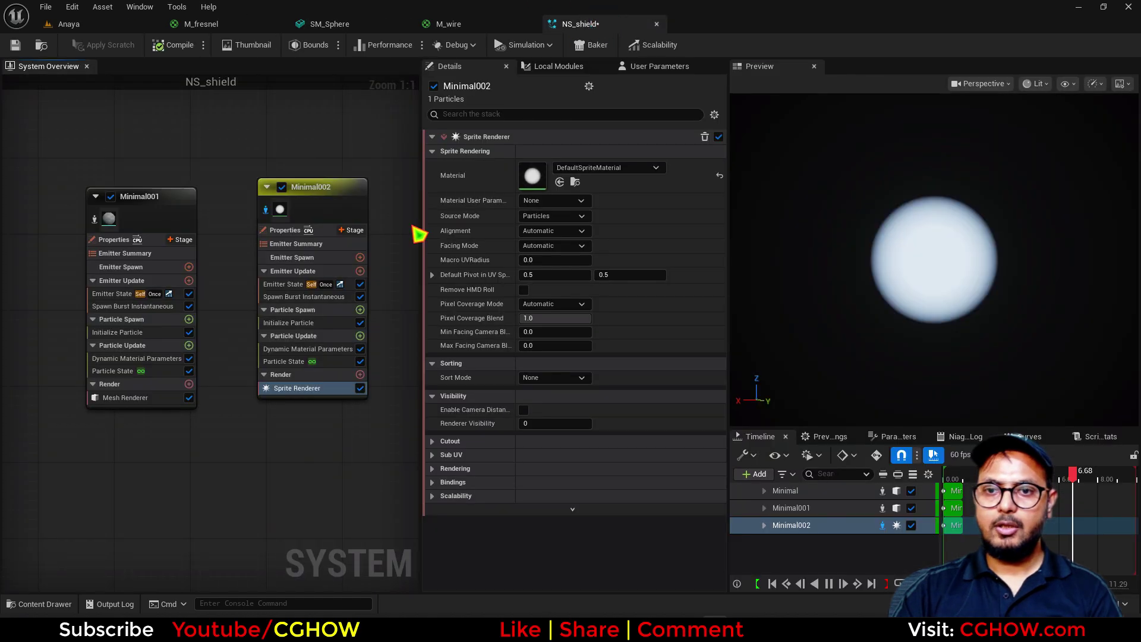
{"action": "left_click", "coordinate": [306, 296]}
{"action": "left_click", "coordinate": [548, 153]}
{"action": "type", "text": "55"}
{"action": "key", "text": "Return"}
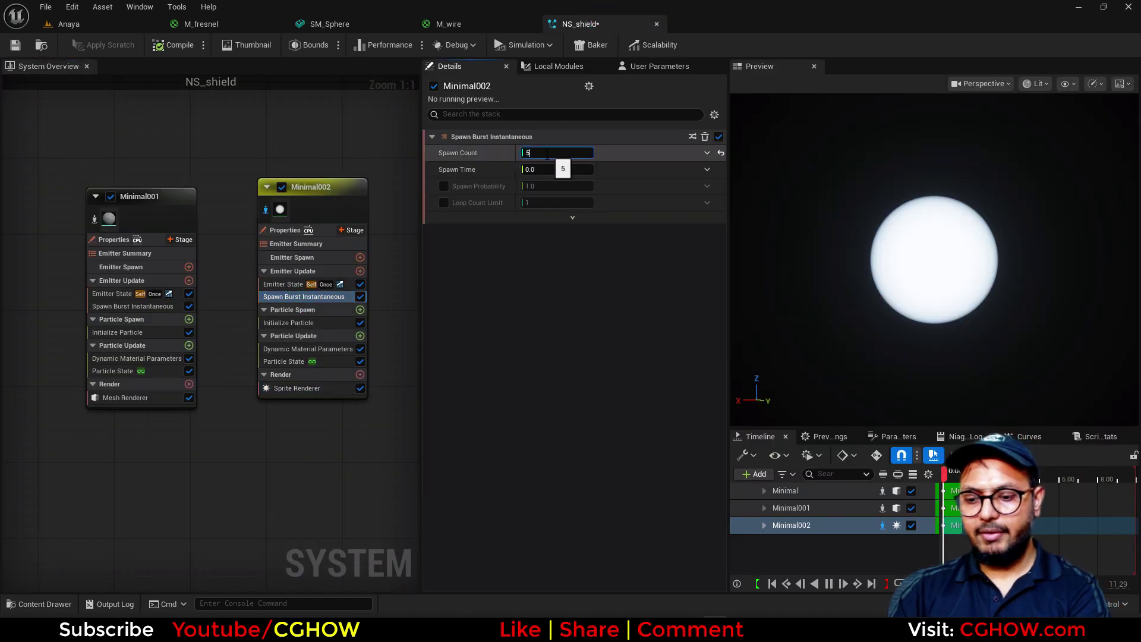
{"action": "type", "text": "9"}
{"action": "key", "text": "Return"}
- Set Minimal002's sprite size mode to Uniform with a uniform sprite size of 1.0 in Initialize Particle
{"action": "right_click_drag", "start_coordinate": [275, 443], "coordinate": [241, 434]}
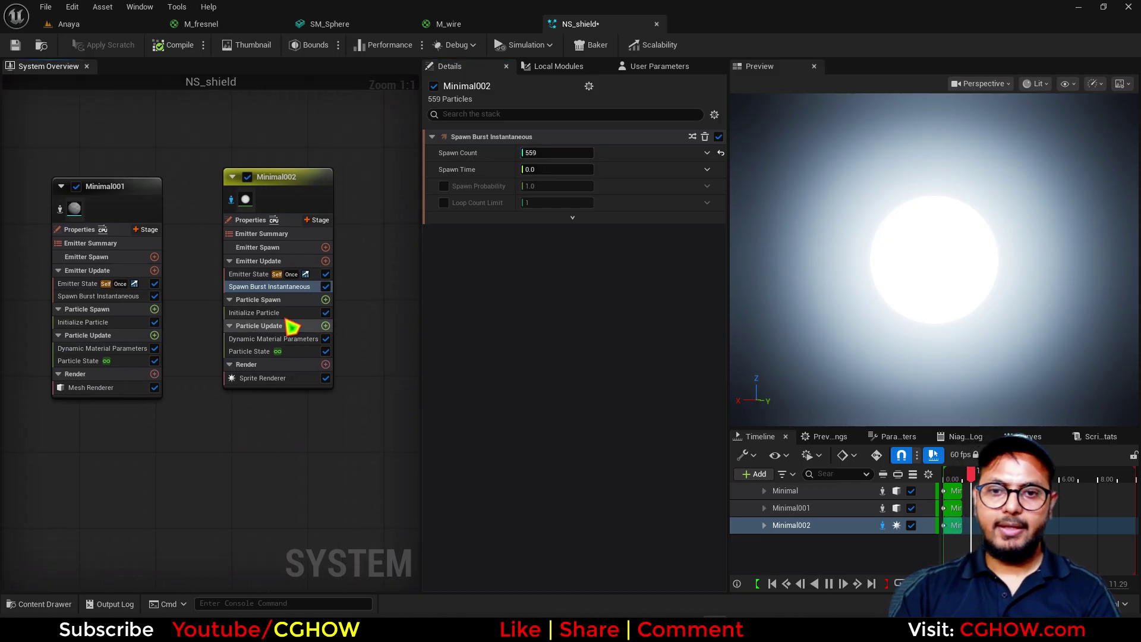
{"action": "left_click", "coordinate": [280, 313]}
{"action": "left_click", "coordinate": [553, 317]}
{"action": "left_click", "coordinate": [544, 356]}
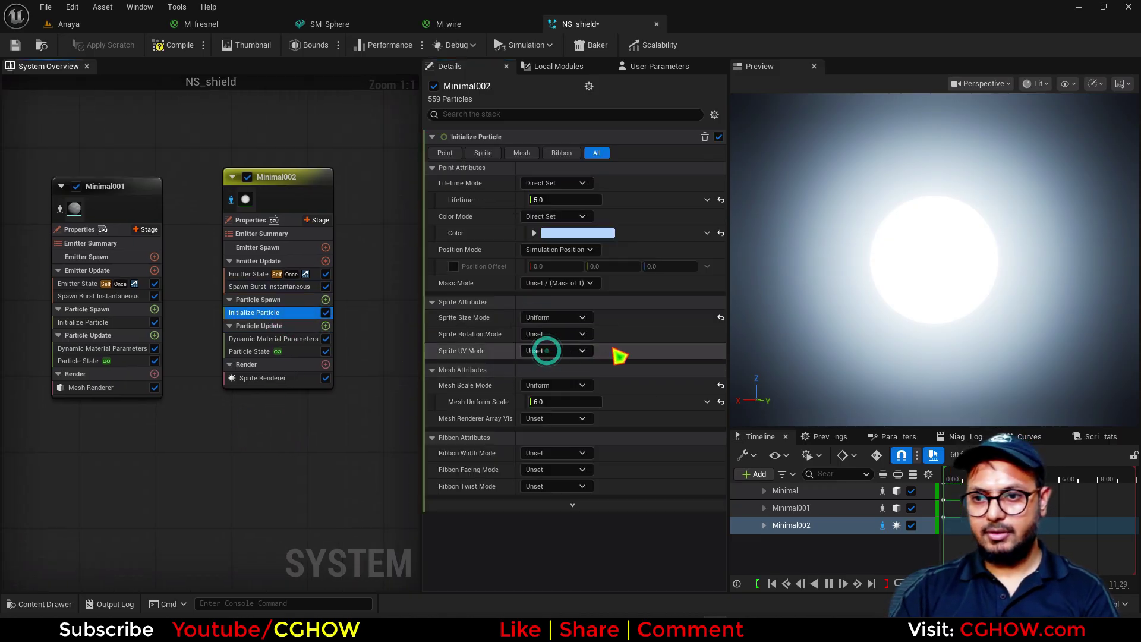
{"action": "left_click", "coordinate": [548, 334]}
{"action": "type", "text": "1"}
{"action": "key", "text": "Return"}
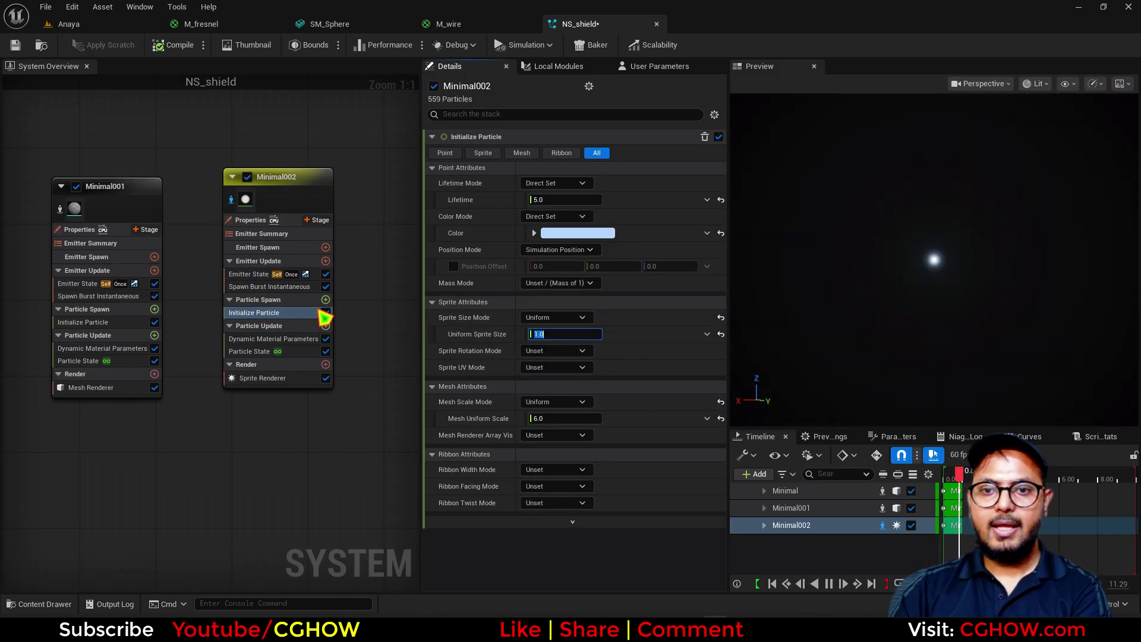
- Add a Static Mesh Location module to Minimal002's particle spawn, with SM_Sphere as both preview mesh and default mesh
{"action": "left_click", "coordinate": [325, 299]}
{"action": "type", "text": "stat"}
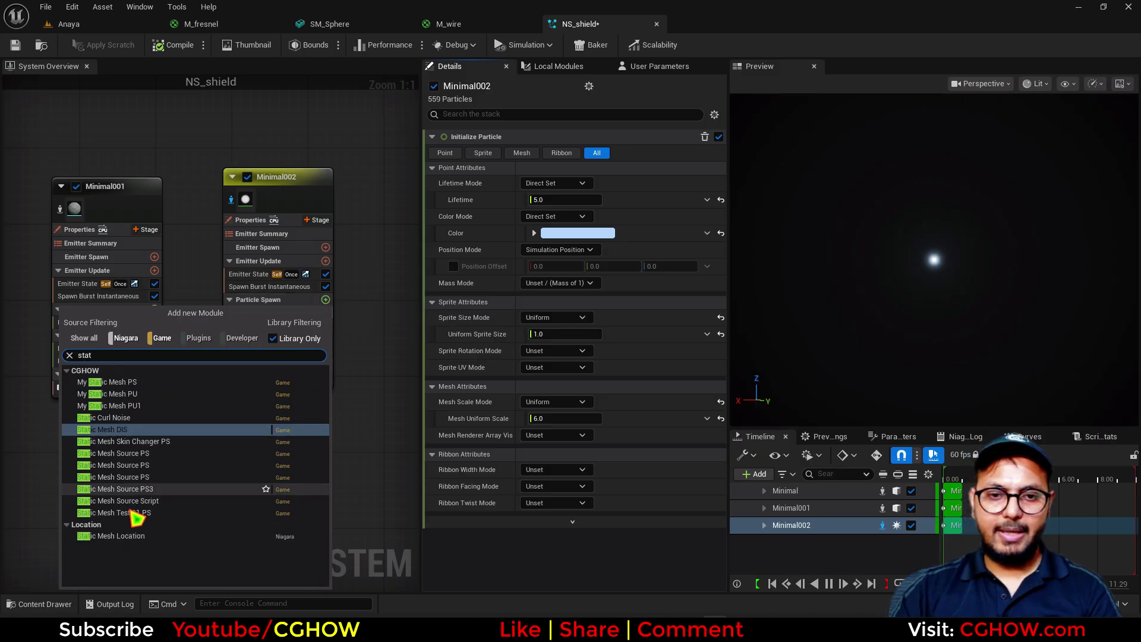
{"action": "left_click", "coordinate": [127, 535]}
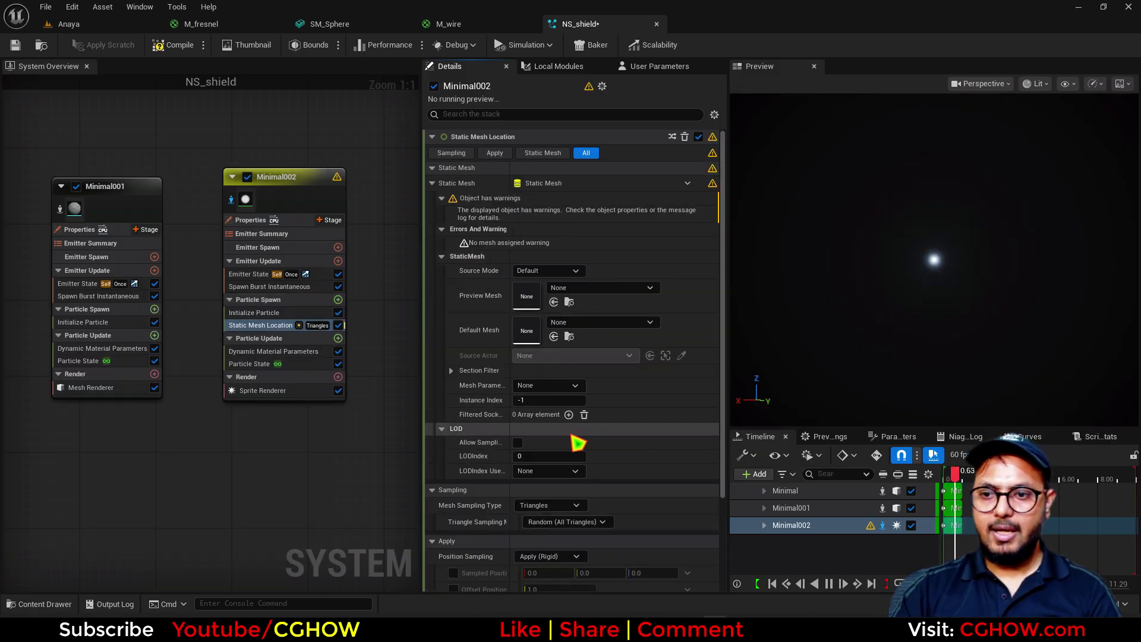
{"action": "left_click", "coordinate": [326, 26]}
{"action": "left_click", "coordinate": [594, 24]}
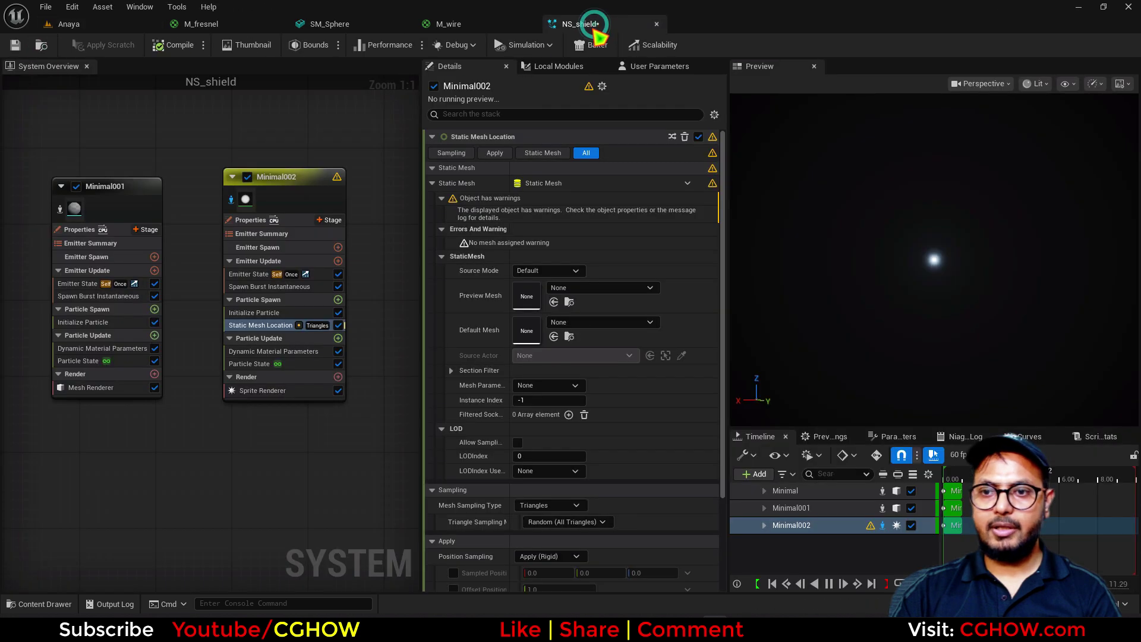
{"action": "left_click", "coordinate": [554, 302]}
{"action": "left_click", "coordinate": [556, 280]}
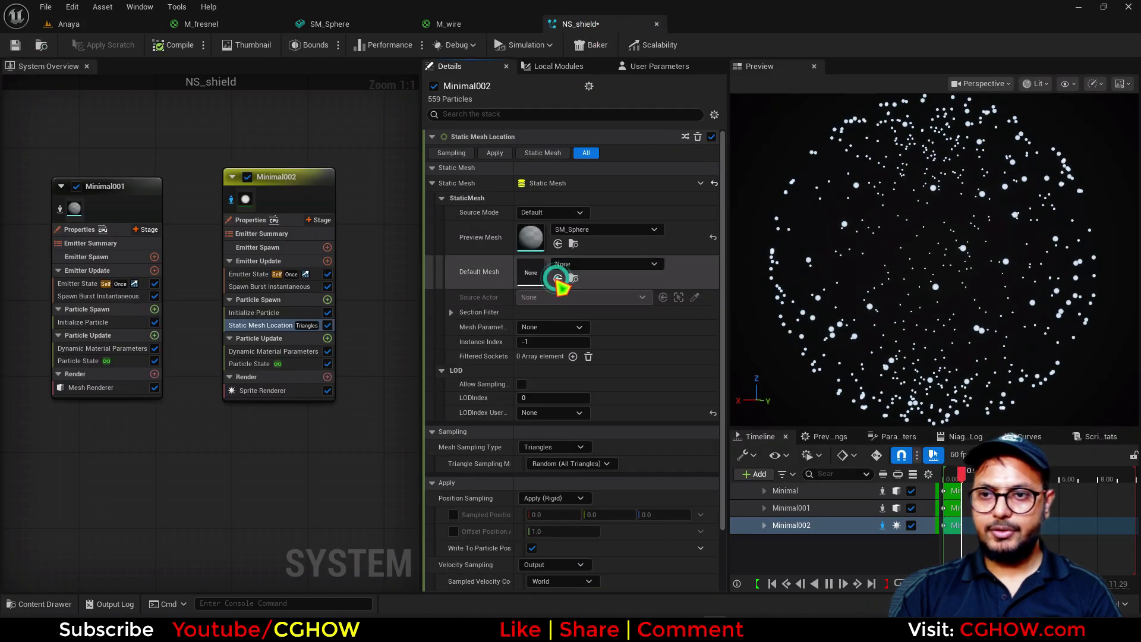
- Set the Static Mesh Location's mesh sampling type to Vertices and its vertex sampling mode to Direct Vertex
{"action": "scroll", "coordinate": [631, 468], "scroll_direction": "down", "scroll_amount": 2}
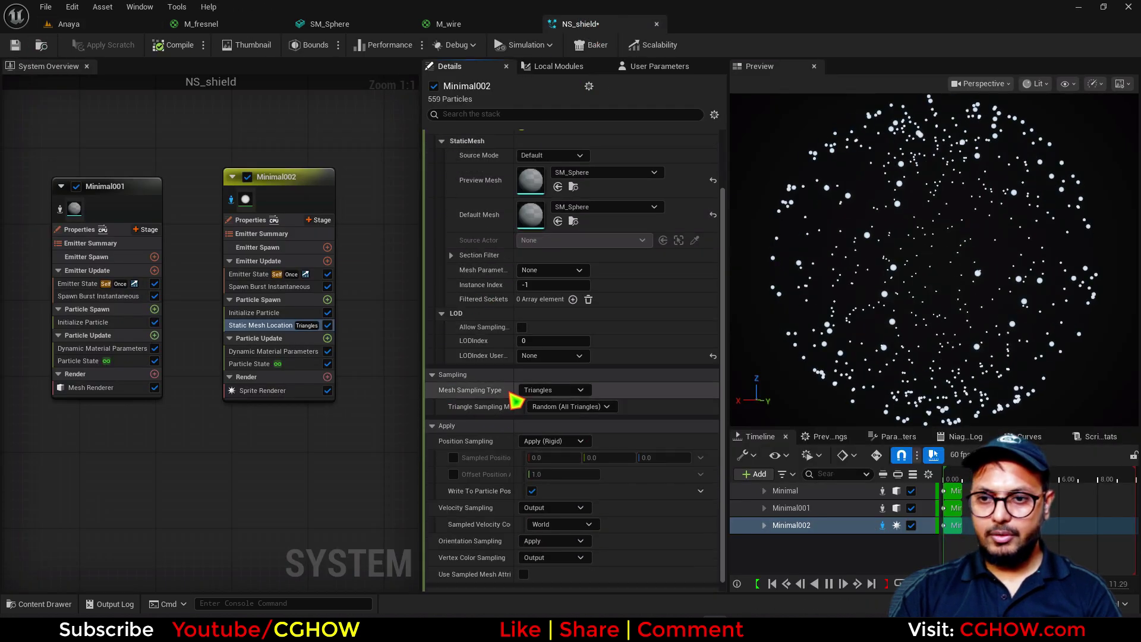
{"action": "left_click", "coordinate": [556, 390]}
{"action": "left_click", "coordinate": [552, 420]}
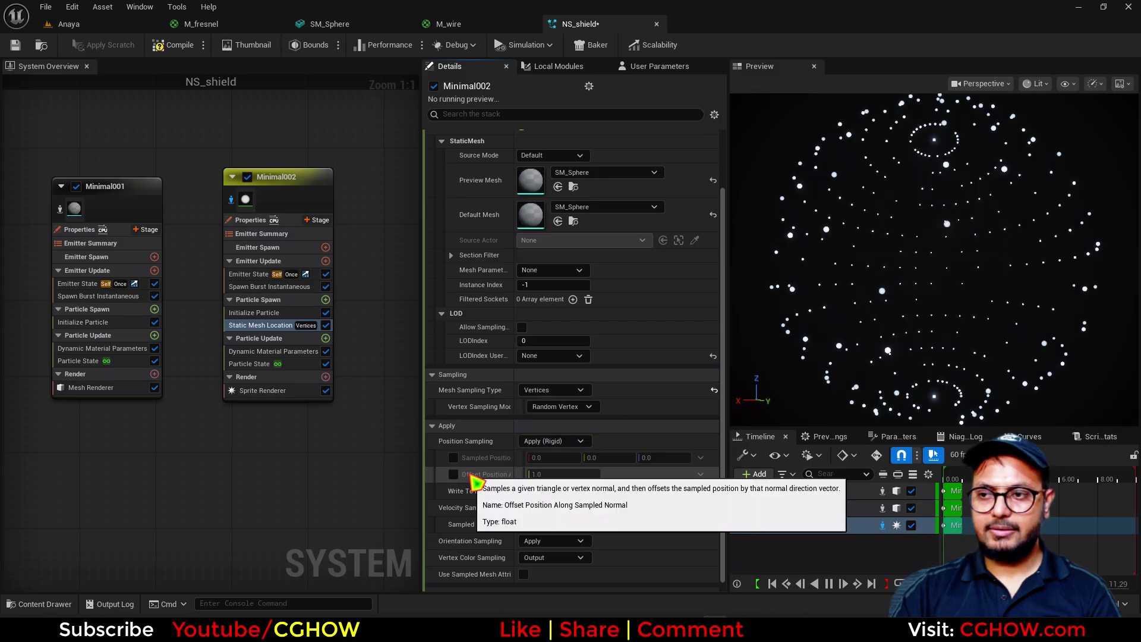
{"action": "left_click", "coordinate": [563, 408]}
{"action": "left_click", "coordinate": [586, 439]}
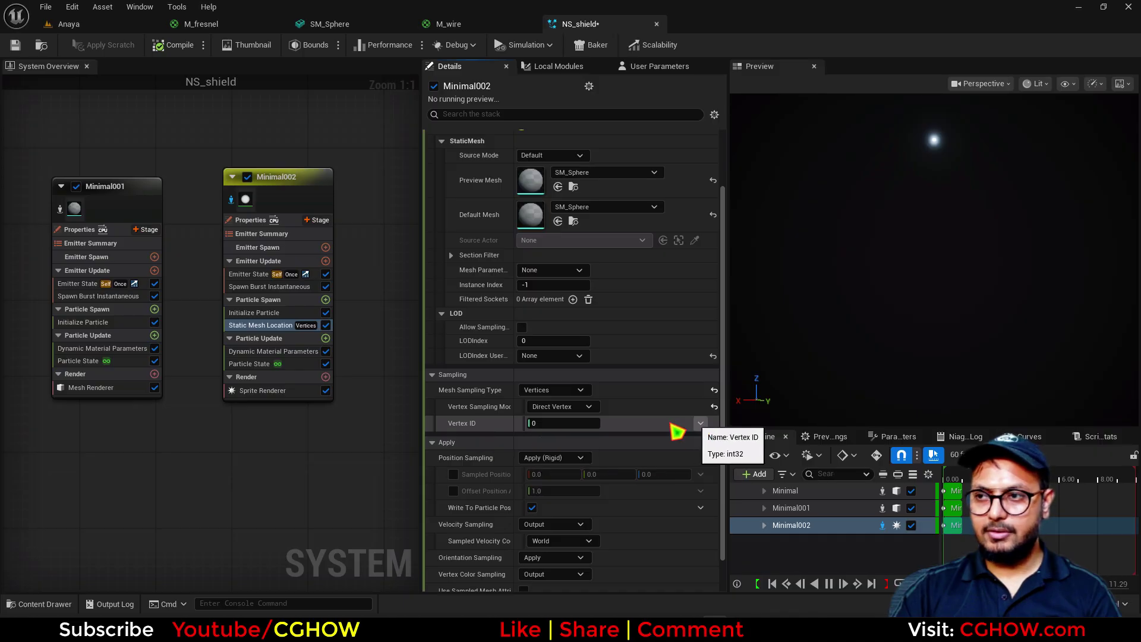
- Try the Vertex ID values 5, 21 and 23 in Minimal002's Static Mesh Location
{"action": "type", "text": "5"}
{"action": "key", "text": "Return"}
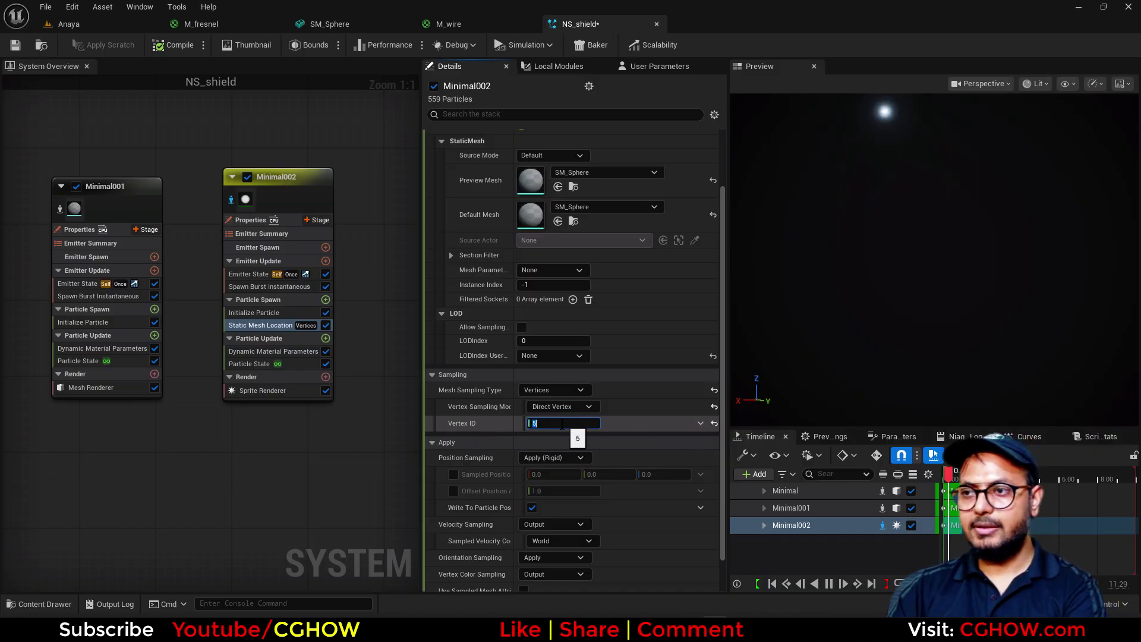
{"action": "key", "text": "Return"}
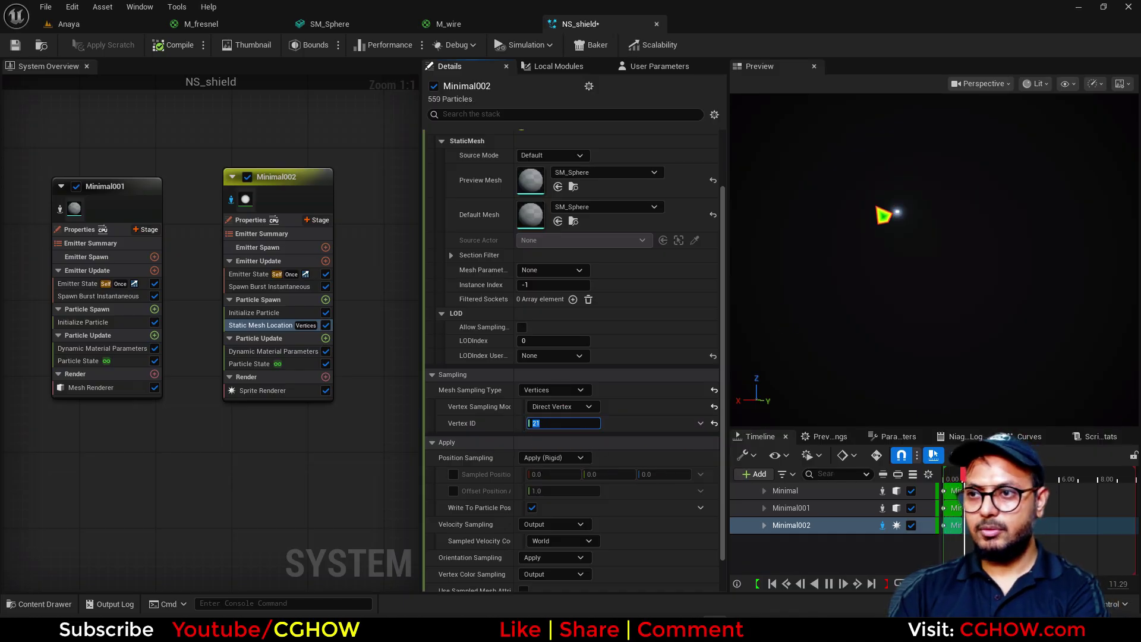
{"action": "type", "text": "23"}
{"action": "key", "text": "Return"}
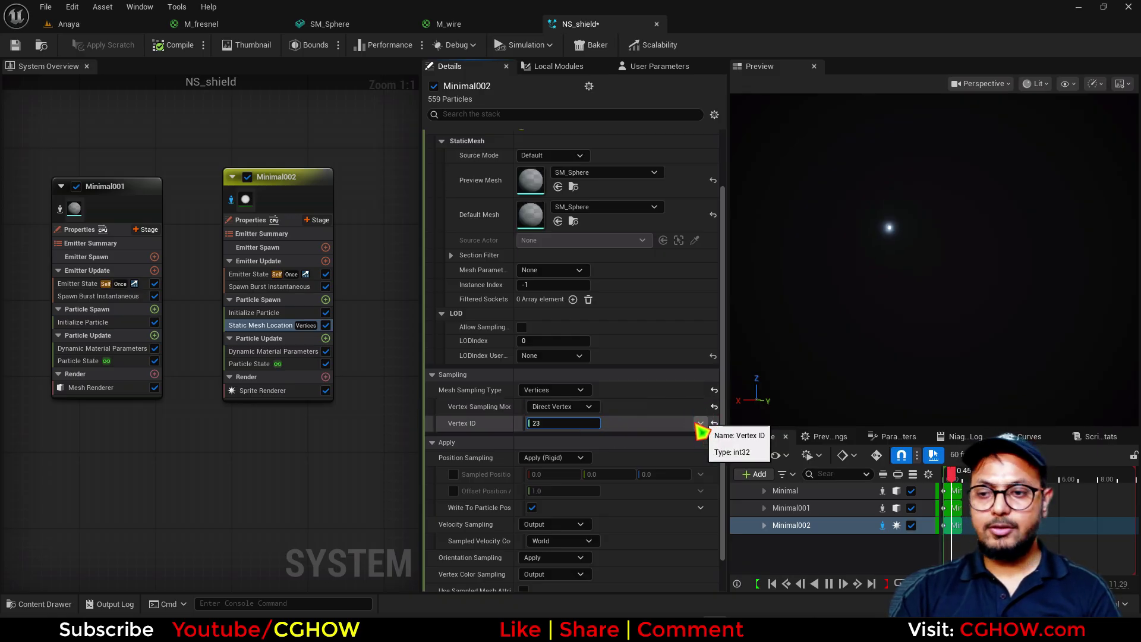
- Drive the Vertex ID of the Static Mesh Location with the Return Exec Index dynamic input
{"action": "left_click", "coordinate": [700, 423]}
{"action": "type", "text": "exe"}
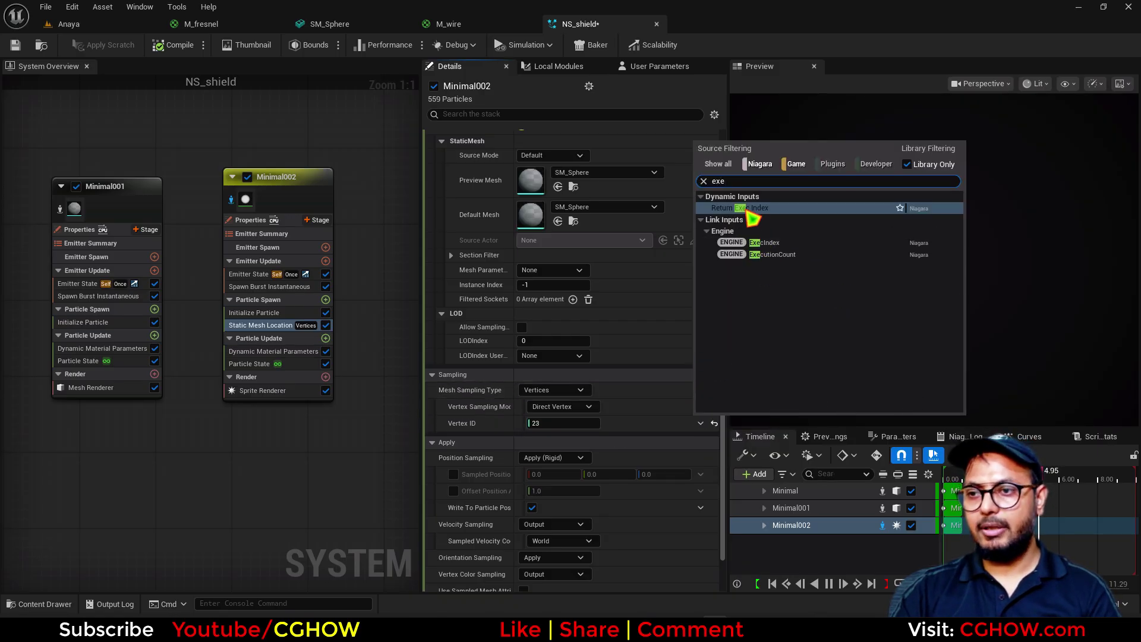
{"action": "left_click", "coordinate": [750, 208]}
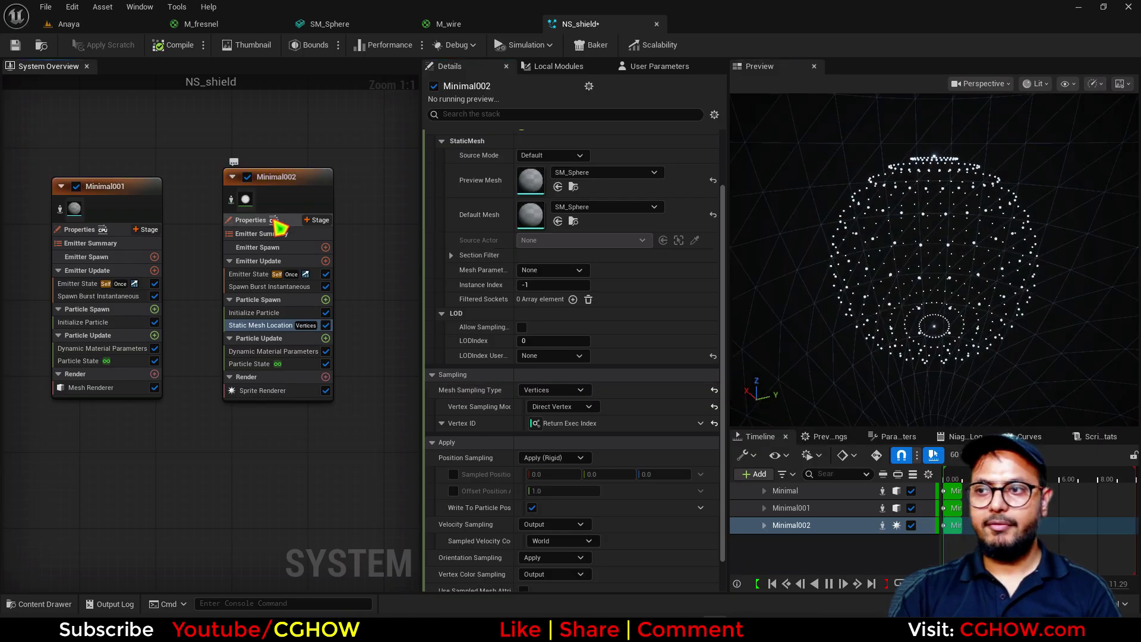
- Recompile NS_shield and compare the size of the vertex sprites with the shield mesh in the Anaya level
{"action": "left_click", "coordinate": [89, 26]}
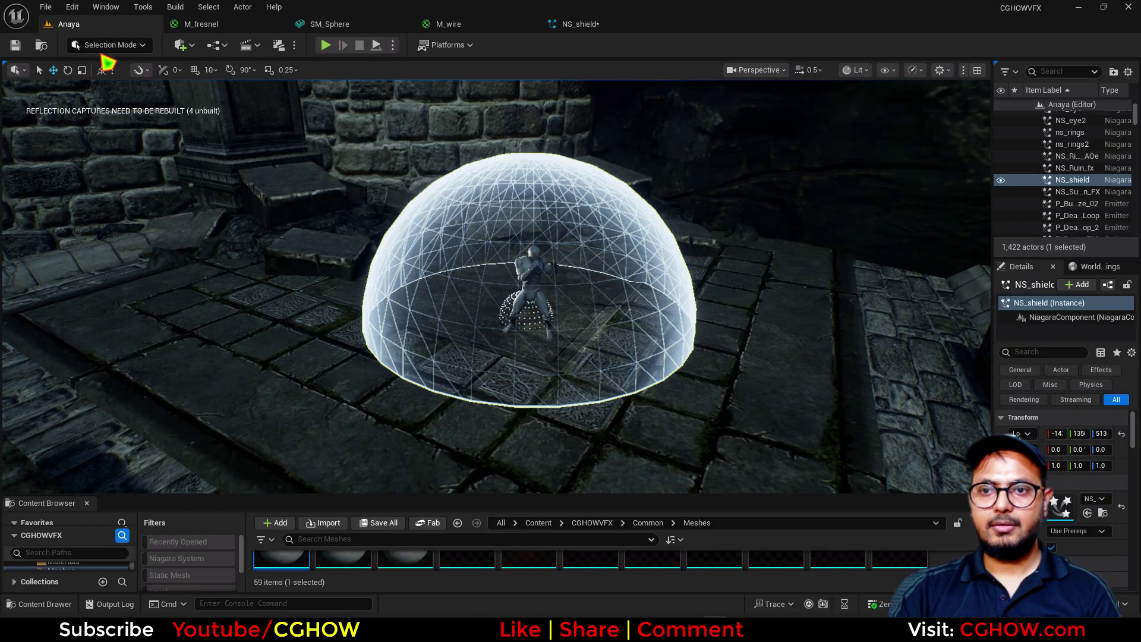
{"action": "left_click", "coordinate": [601, 27]}
{"action": "left_click", "coordinate": [180, 45]}
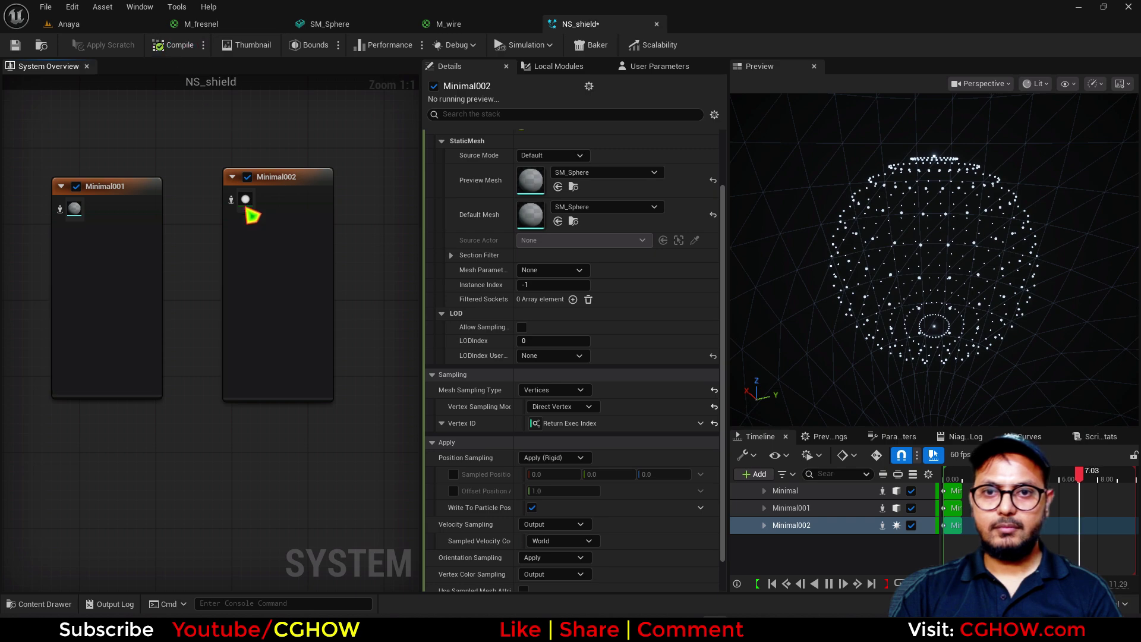
{"action": "left_click", "coordinate": [116, 28]}
{"action": "left_click", "coordinate": [601, 27]}
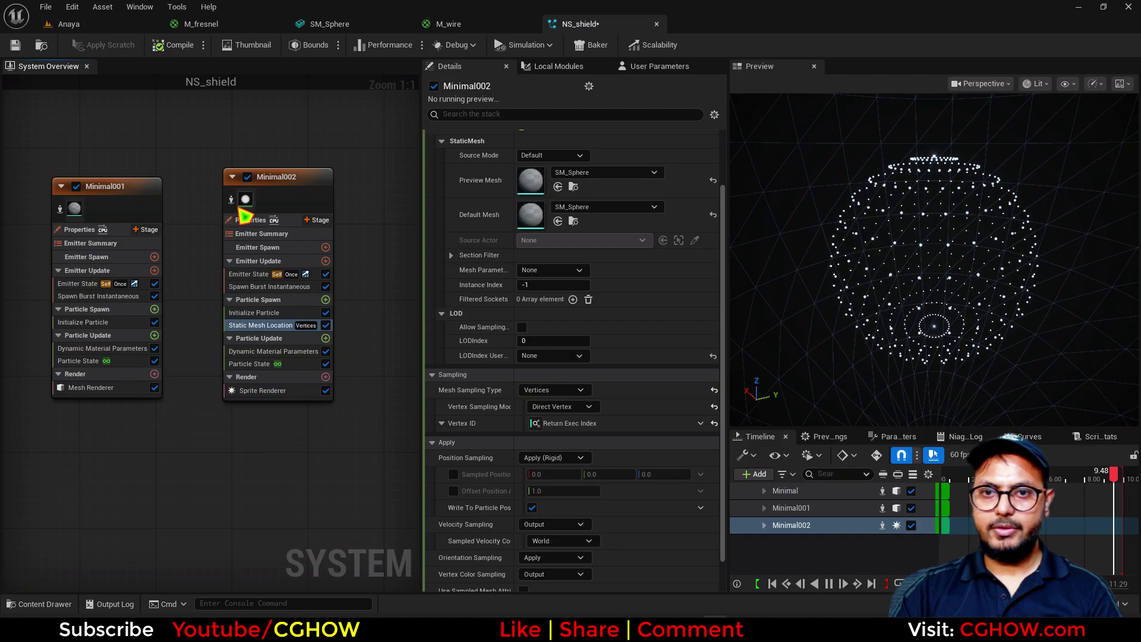
{"action": "left_click", "coordinate": [74, 28]}
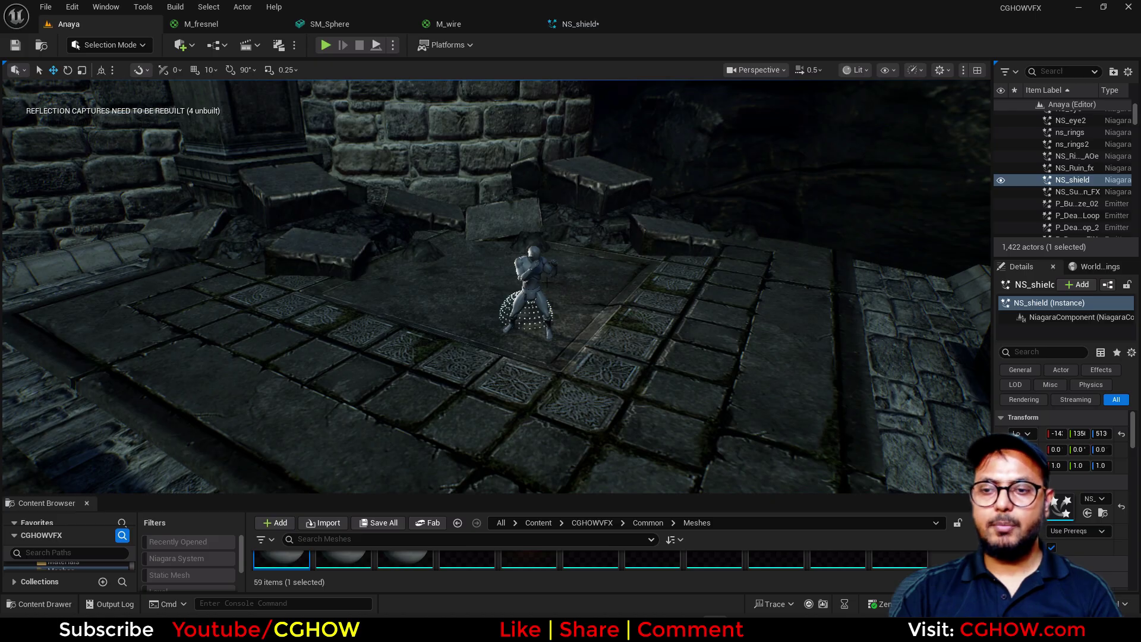
{"action": "left_click", "coordinate": [588, 26]}
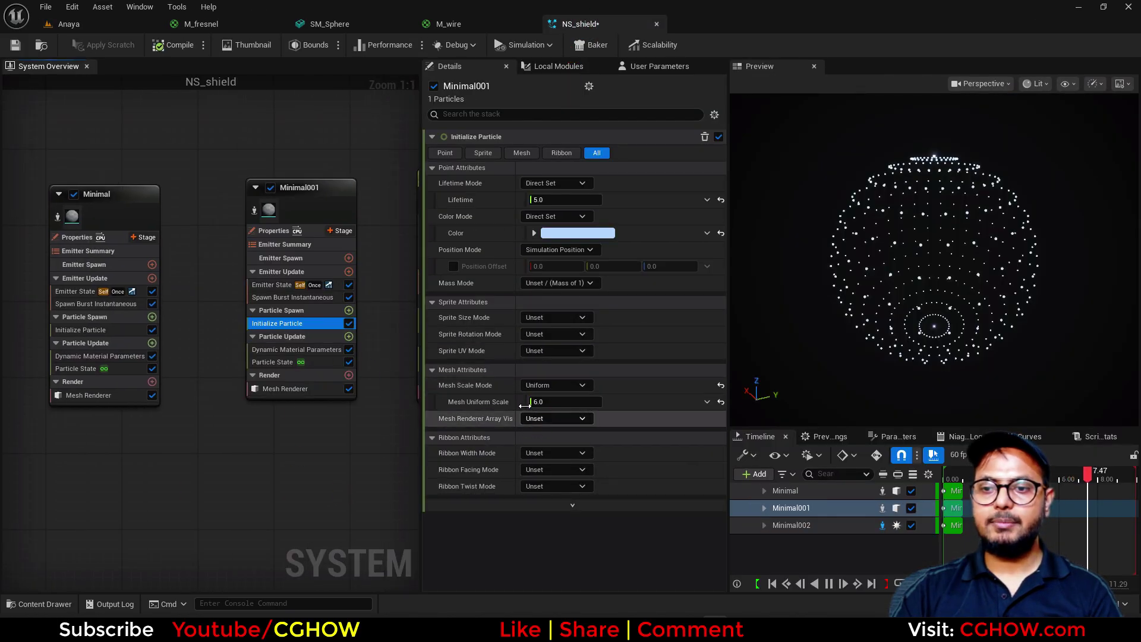
- Enable Offset Position Along Sampled Normal in Minimal002's Static Mesh Location with a value of 6.0
{"action": "right_click_drag", "start_coordinate": [275, 484], "coordinate": [93, 485]}
{"action": "left_click", "coordinate": [280, 330]}
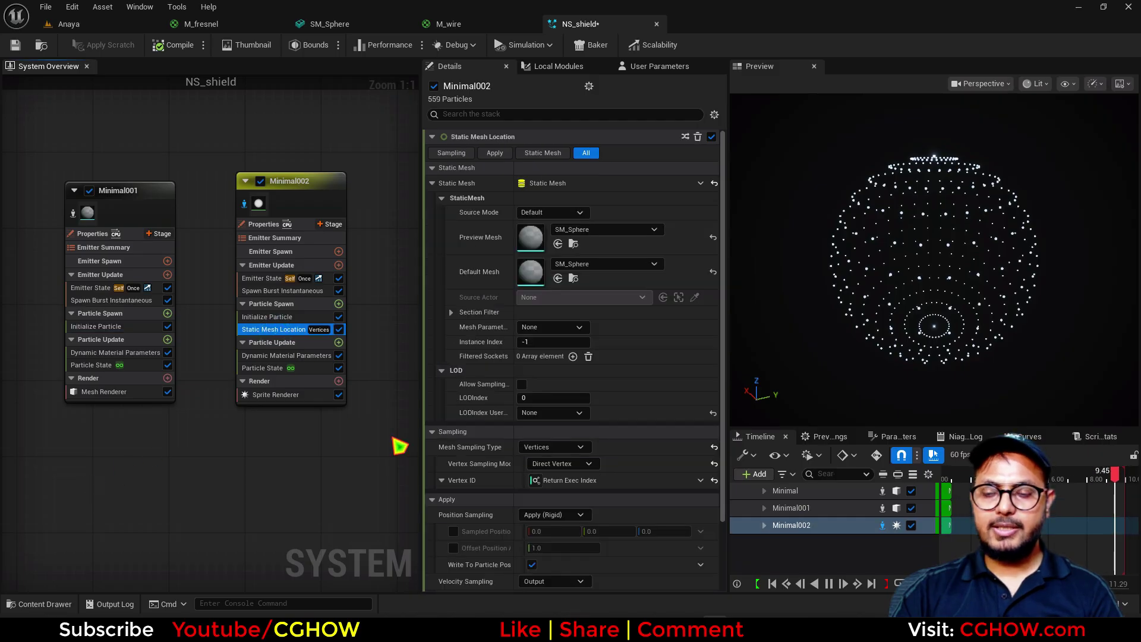
{"action": "scroll", "coordinate": [538, 439], "scroll_direction": "down", "scroll_amount": 5}
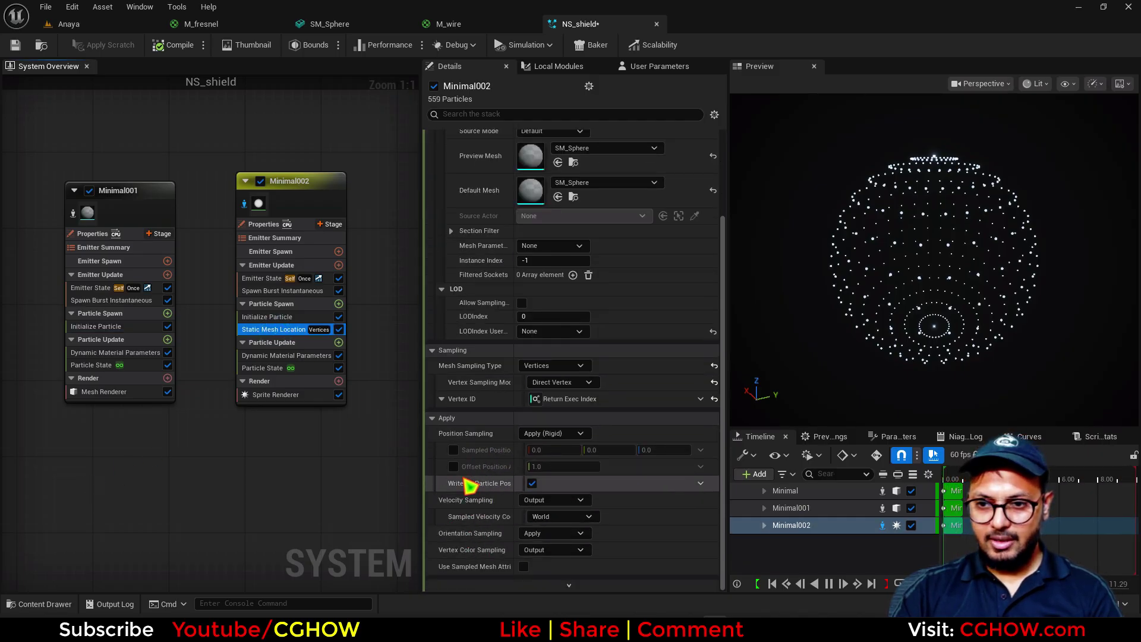
{"action": "left_click", "coordinate": [453, 449]}
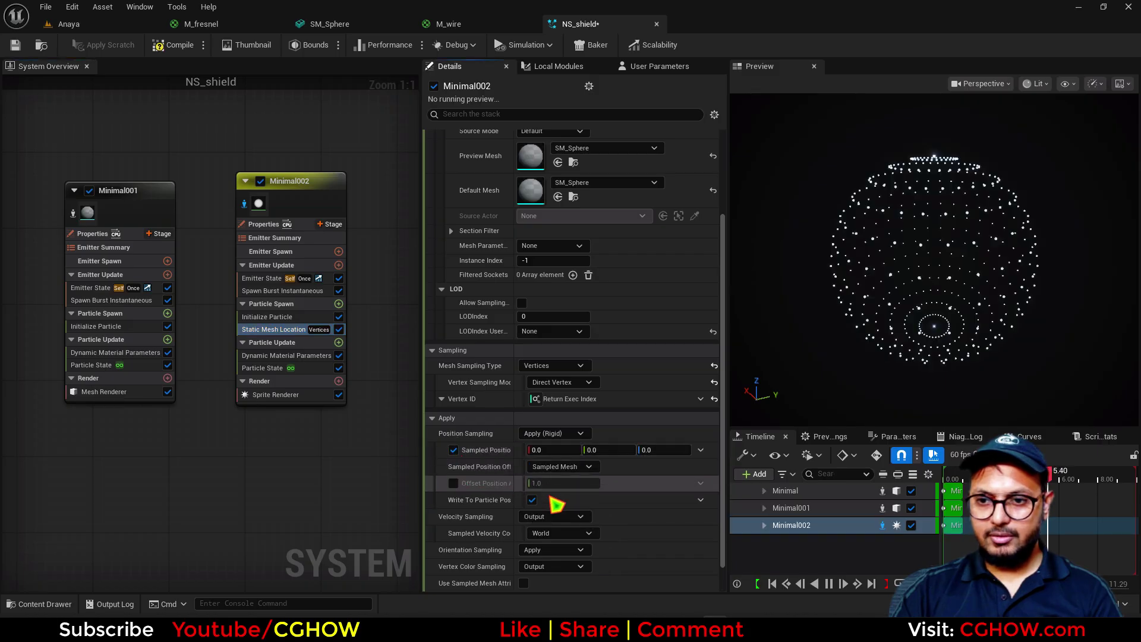
{"action": "left_click", "coordinate": [453, 450]}
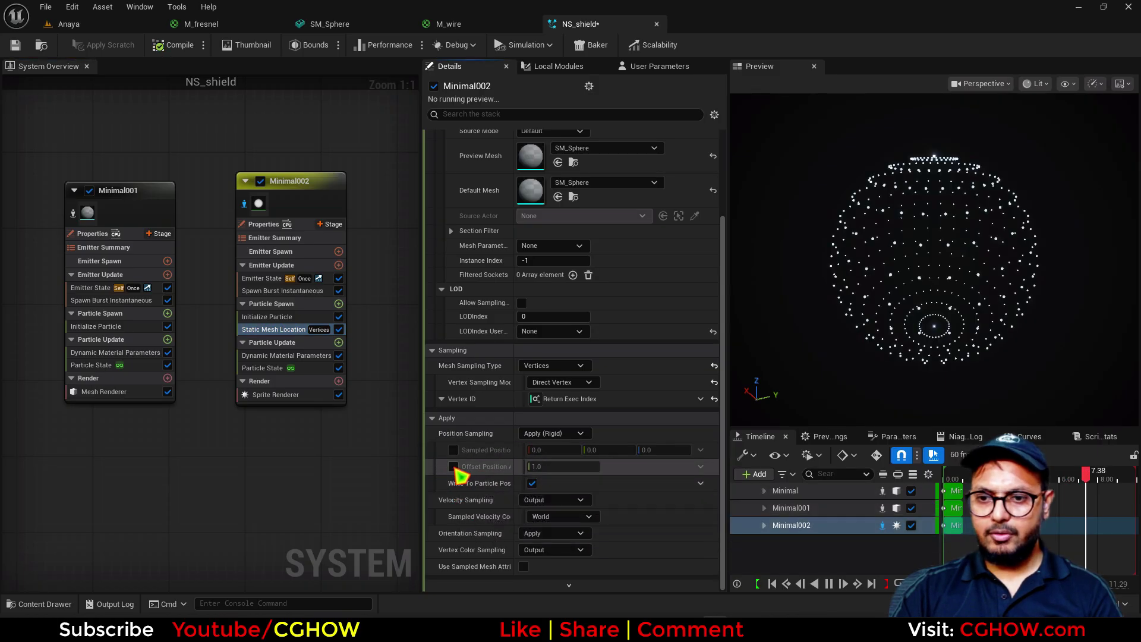
{"action": "left_click", "coordinate": [453, 466]}
{"action": "left_click", "coordinate": [554, 466]}
{"action": "type", "text": "6"}
{"action": "key", "text": "Return"}
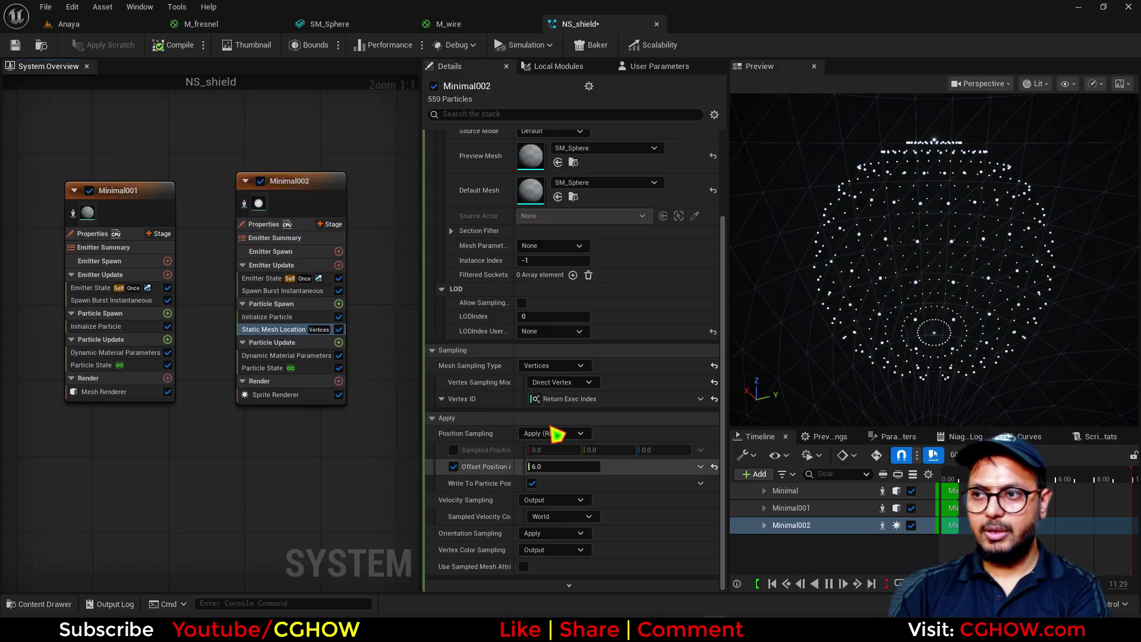
- Raise Minimal002's offset along the sampled normal to about 220.83 and compare the points with the wire sphere
{"action": "scroll", "coordinate": [896, 288], "scroll_direction": "down", "scroll_amount": 5}
{"action": "scroll", "coordinate": [897, 288], "scroll_direction": "down", "scroll_amount": 3}
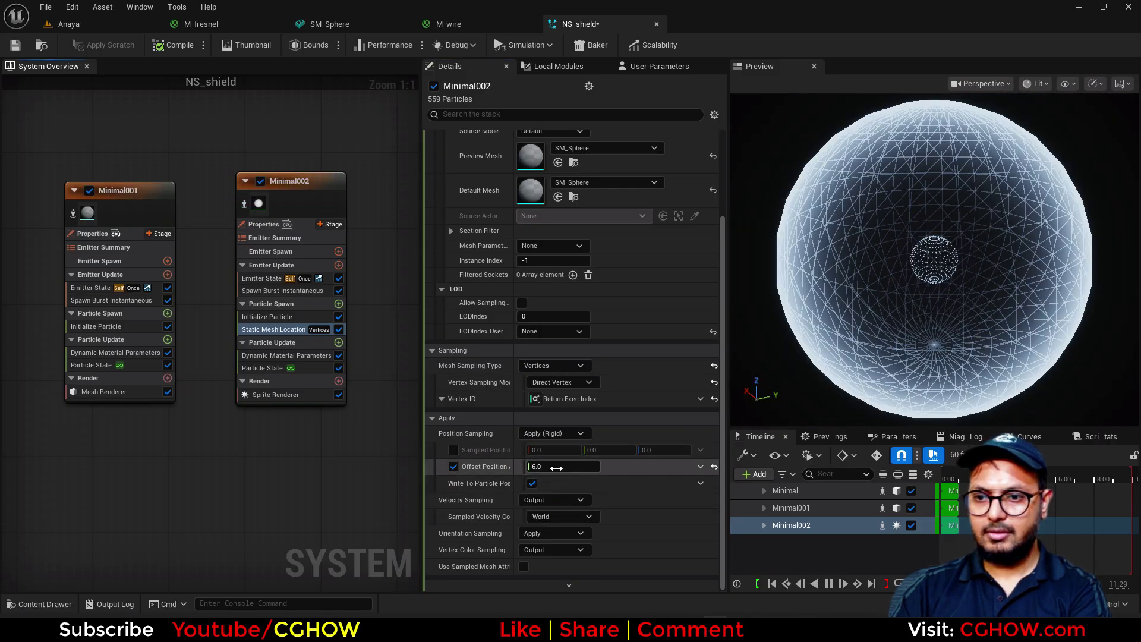
{"action": "left_click_drag", "start_coordinate": [563, 467], "coordinate": [589, 466]}
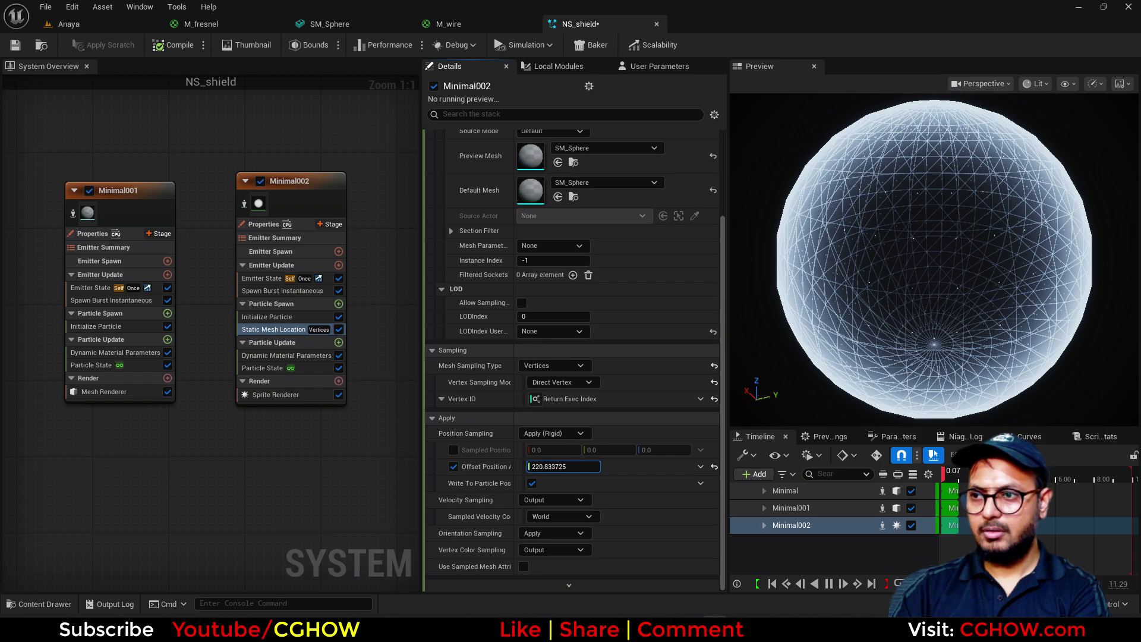
{"action": "left_click_drag", "start_coordinate": [987, 337], "coordinate": [933, 344]}
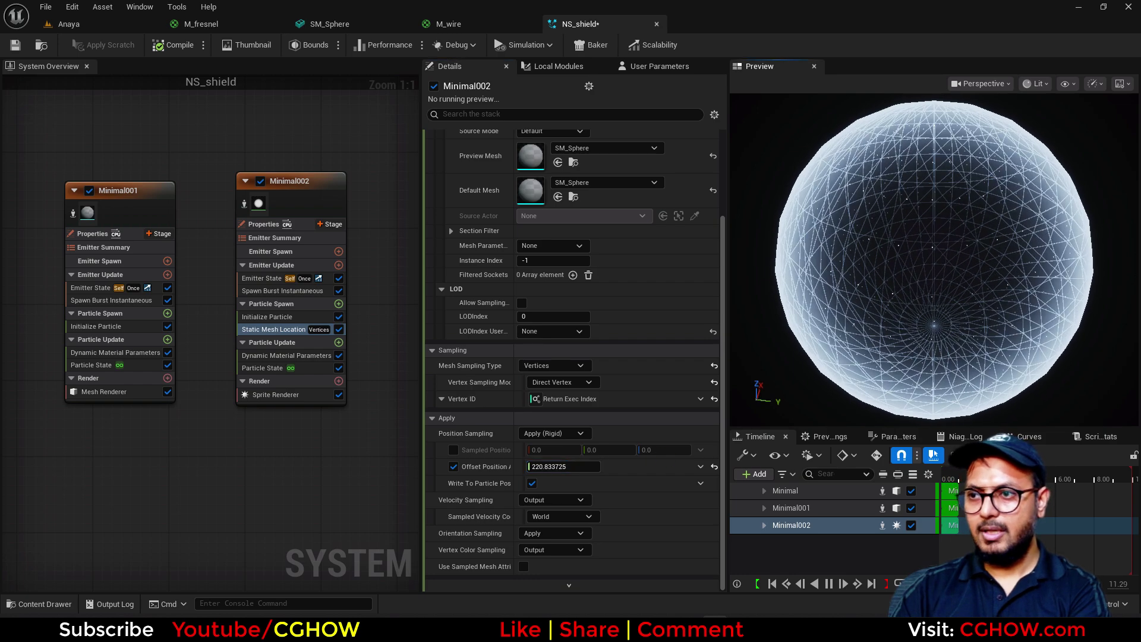
{"action": "mouse_move", "coordinate": [992, 315]}
{"action": "left_mouse_down"}
{"action": "mouse_move", "coordinate": [992, 300]}
{"action": "mouse_move", "coordinate": [986, 330]}
{"action": "left_mouse_up"}
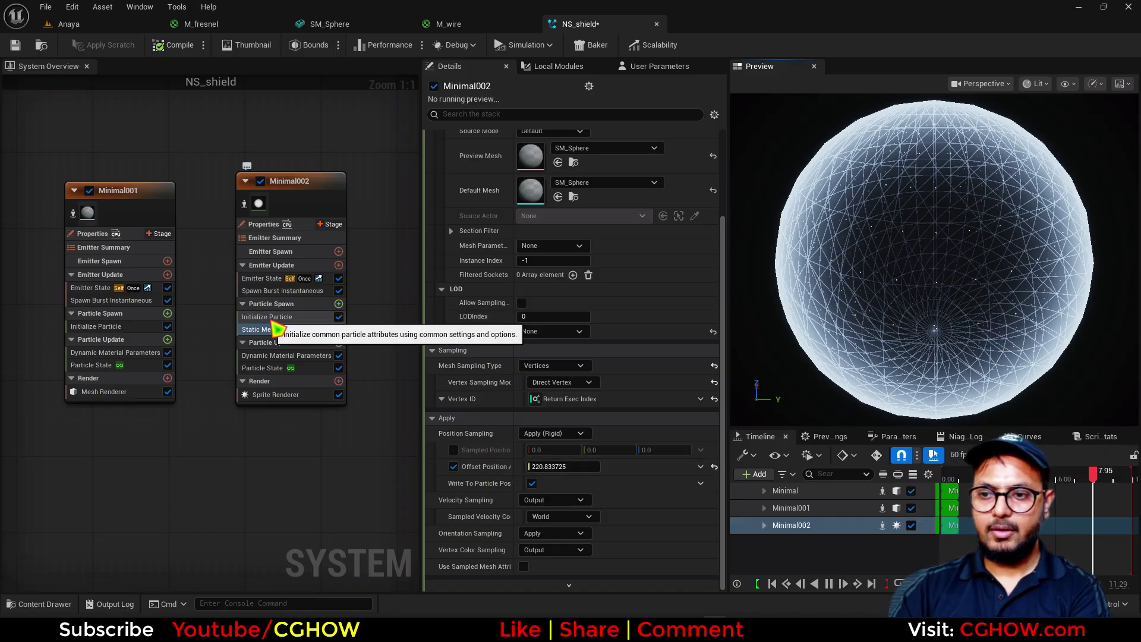
- Set Minimal002's uniform sprite size to 20.0 and raise its offset along the sampled normal to about 254.83
{"action": "left_click", "coordinate": [262, 316]}
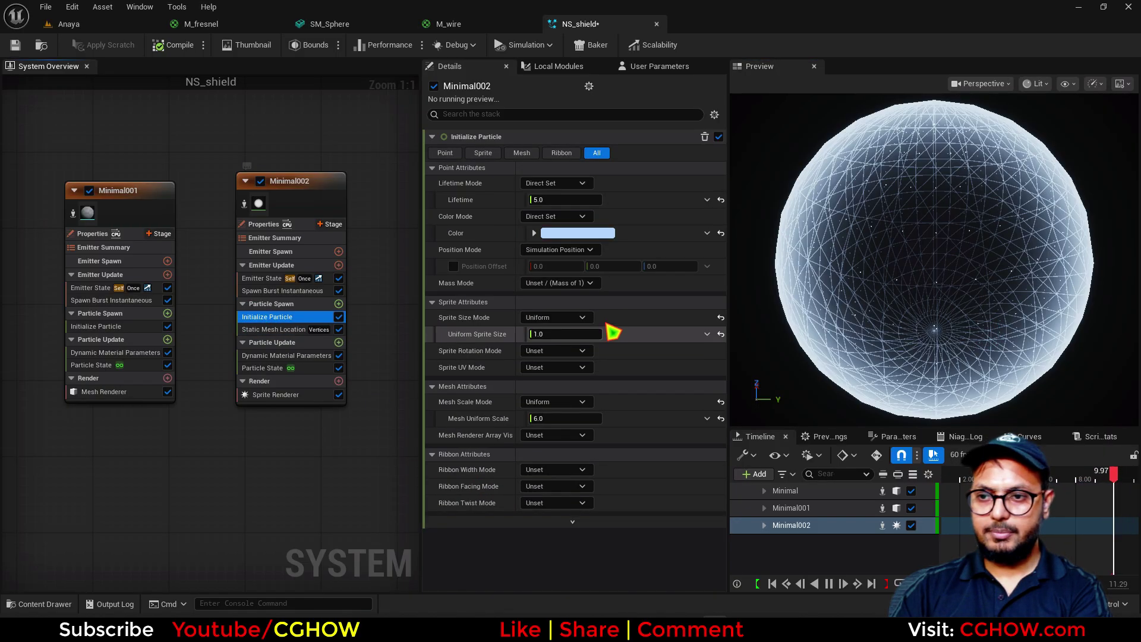
{"action": "type", "text": "20"}
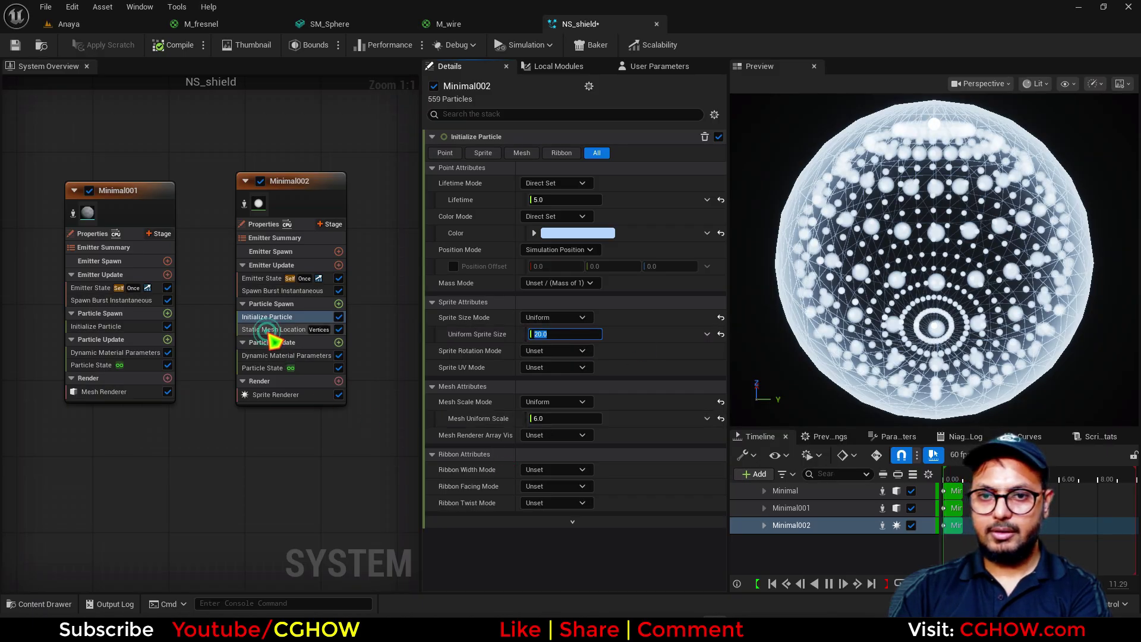
{"action": "left_click", "coordinate": [271, 331]}
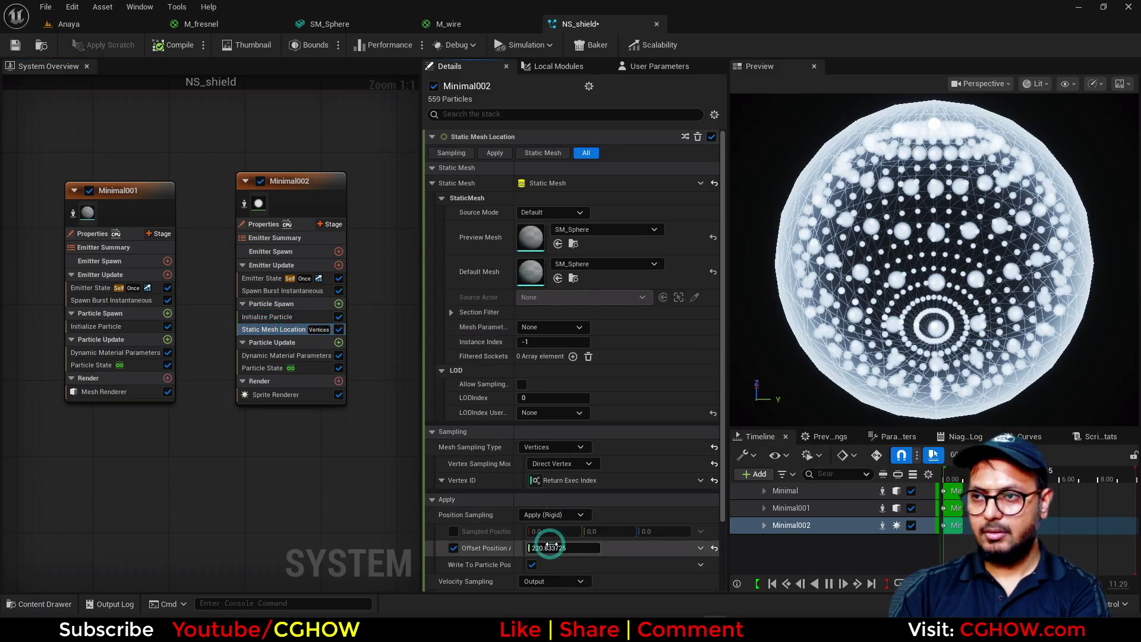
{"action": "left_click_drag", "start_coordinate": [550, 545], "coordinate": [585, 545]}
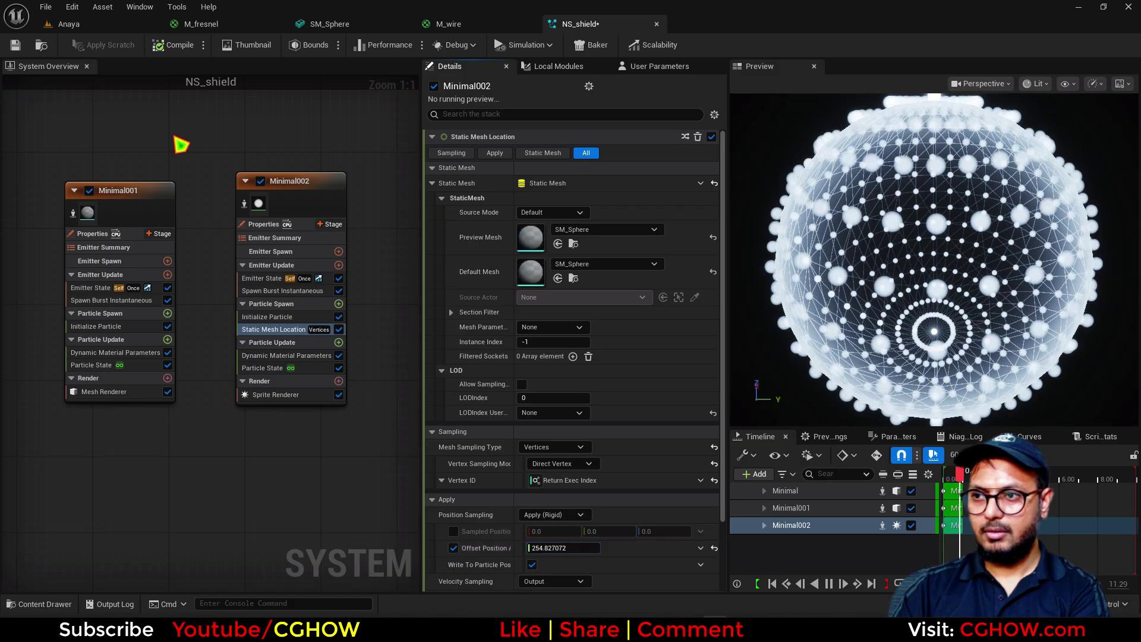
- Set Minimal002's uniform sprite size to 5.0 and its offset along the sampled normal to 240
{"action": "left_click", "coordinate": [297, 317]}
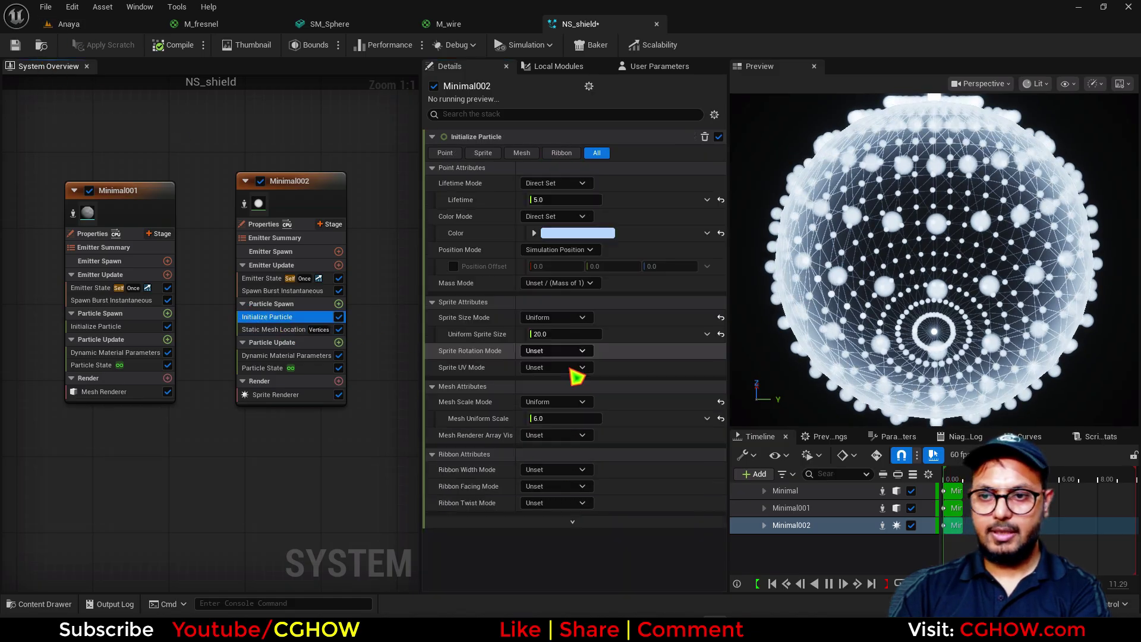
{"action": "left_click", "coordinate": [546, 335]}
{"action": "type", "text": "5"}
{"action": "key", "text": "Return"}
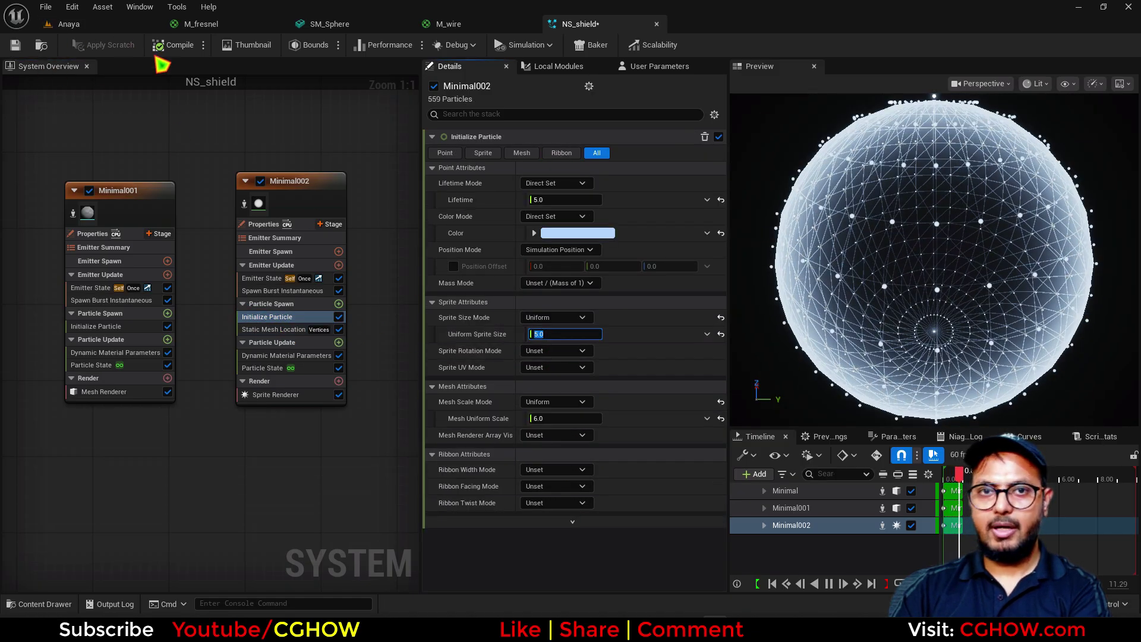
{"action": "left_click", "coordinate": [273, 329]}
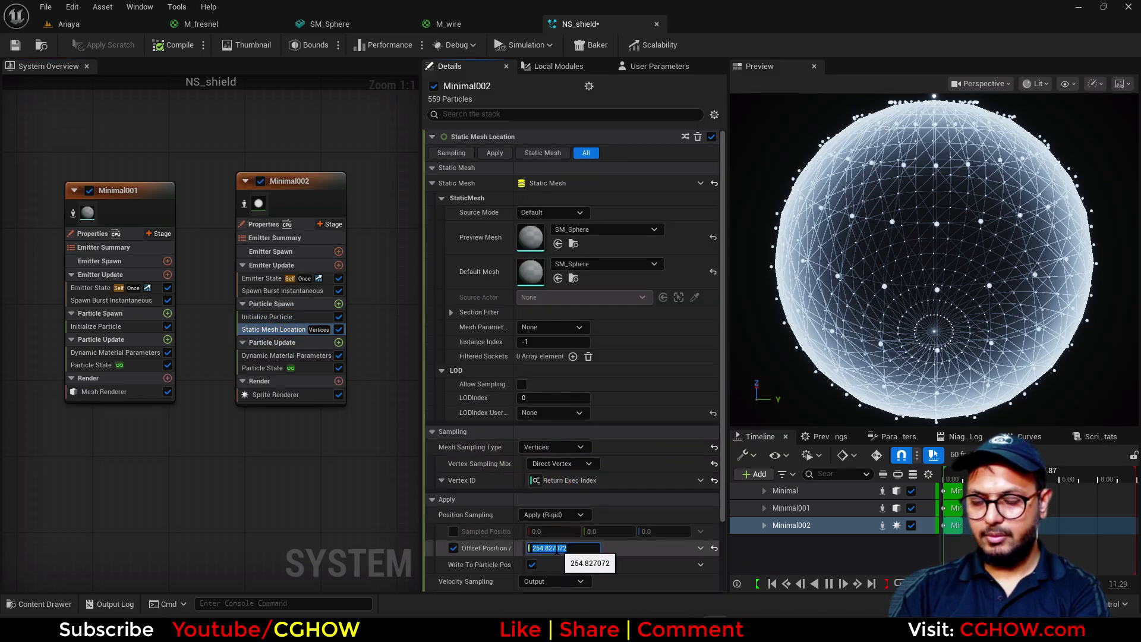
{"action": "type", "text": "240"}
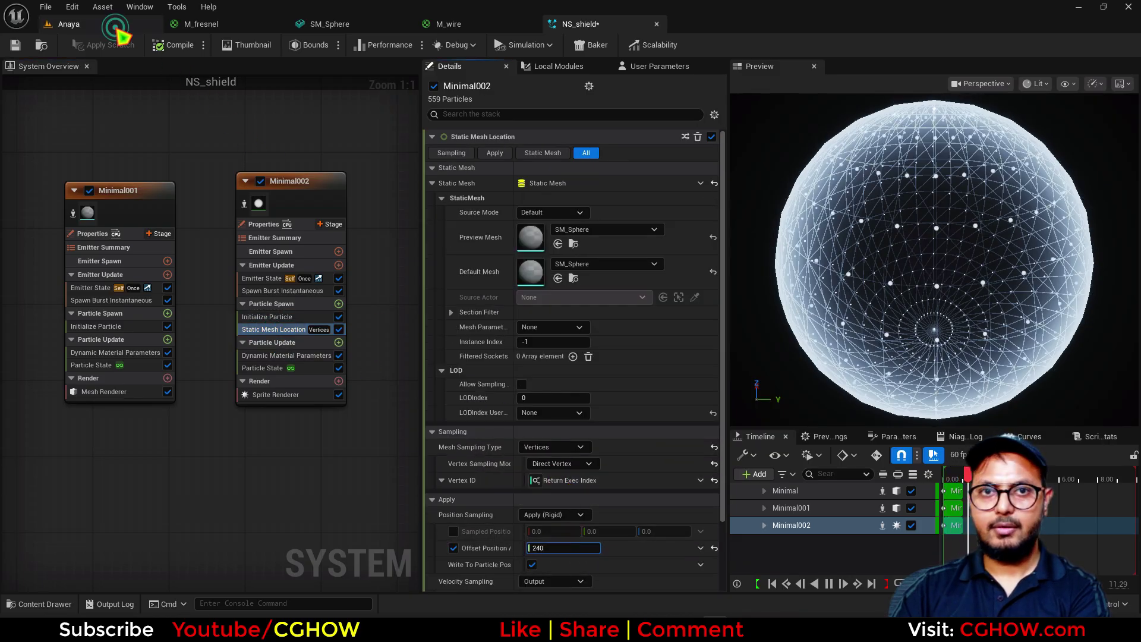
- Inspect the shield's vertex sprites up close around the character in the Anaya level
{"action": "left_click", "coordinate": [115, 26]}
{"action": "left_click_drag", "start_coordinate": [602, 344], "coordinate": [442, 372], "text": "alt"}
{"action": "right_click_drag", "start_coordinate": [382, 351], "coordinate": [464, 352], "text": "alt"}
{"action": "left_click_drag", "start_coordinate": [382, 352], "coordinate": [553, 352], "text": "alt"}
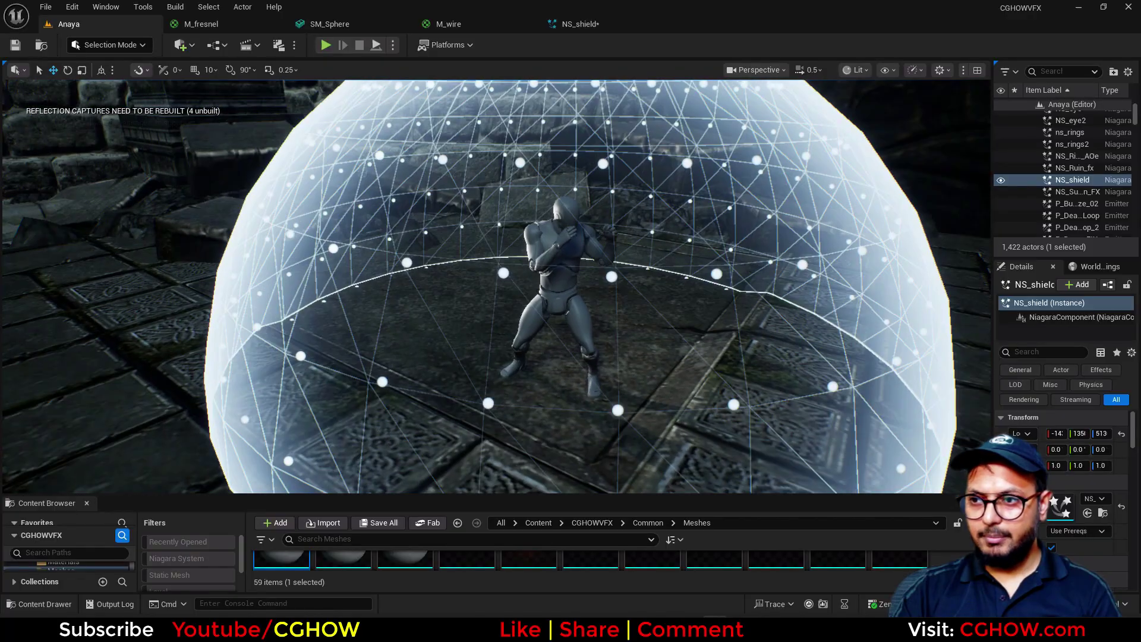
- Reset Minimal002's offset along the sampled normal to its default and disable it in Static Mesh Location
{"action": "scroll", "coordinate": [496, 285], "scroll_direction": "down", "scroll_amount": 8}
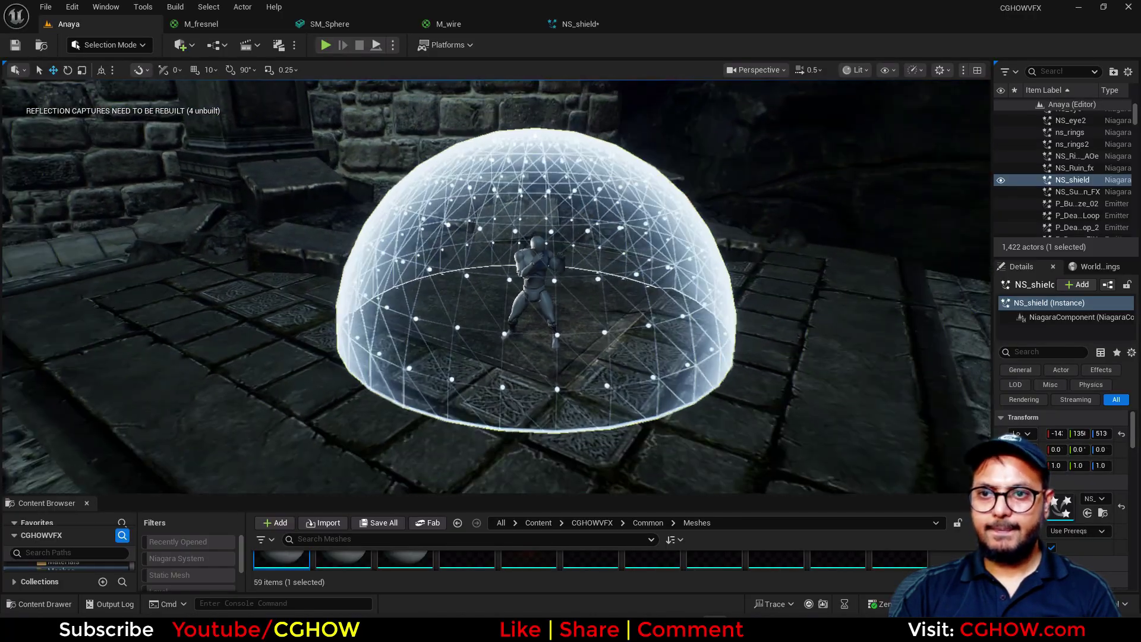
{"action": "left_click_drag", "start_coordinate": [497, 285], "coordinate": [398, 309], "text": "alt"}
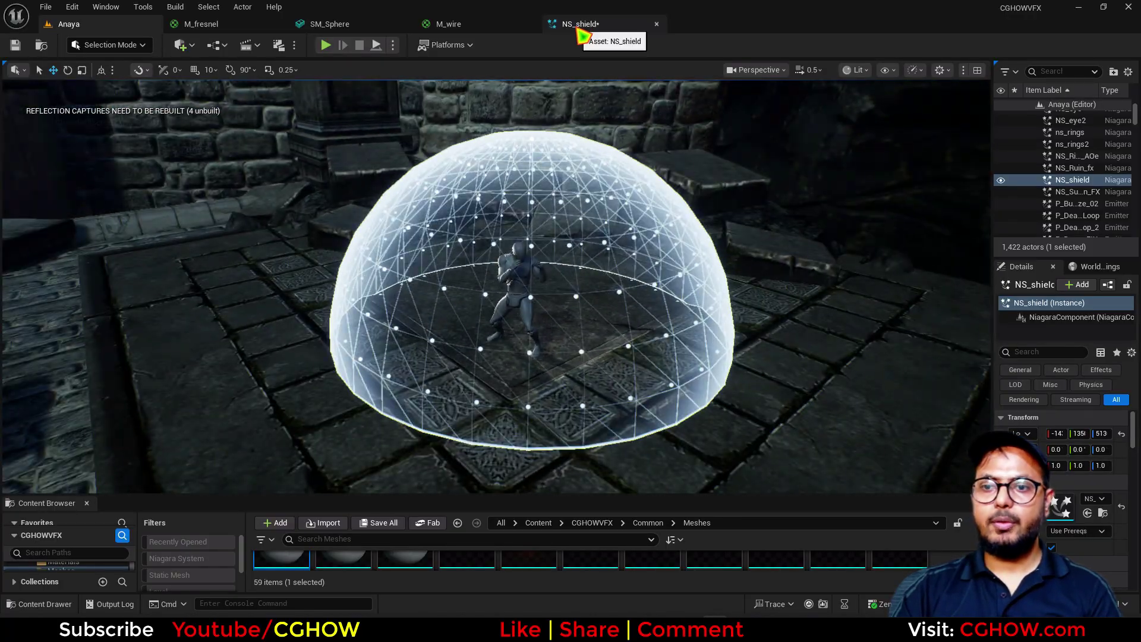
{"action": "left_click", "coordinate": [579, 29]}
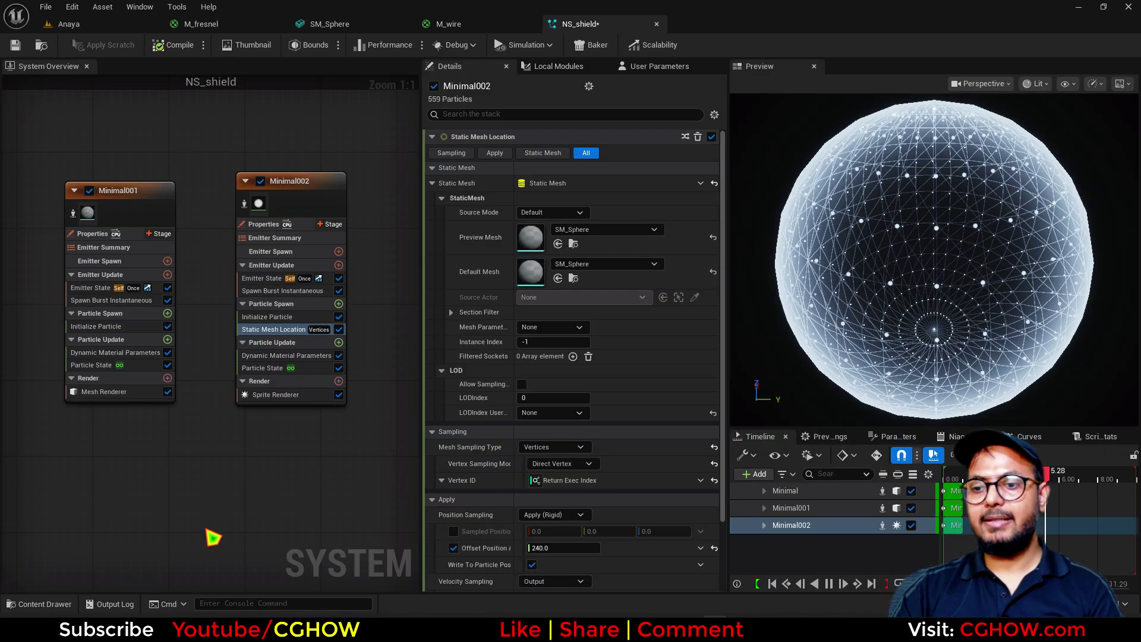
{"action": "right_click", "coordinate": [240, 475]}
{"action": "scroll", "coordinate": [634, 517], "scroll_direction": "down", "scroll_amount": 3}
{"action": "left_click", "coordinate": [715, 491]}
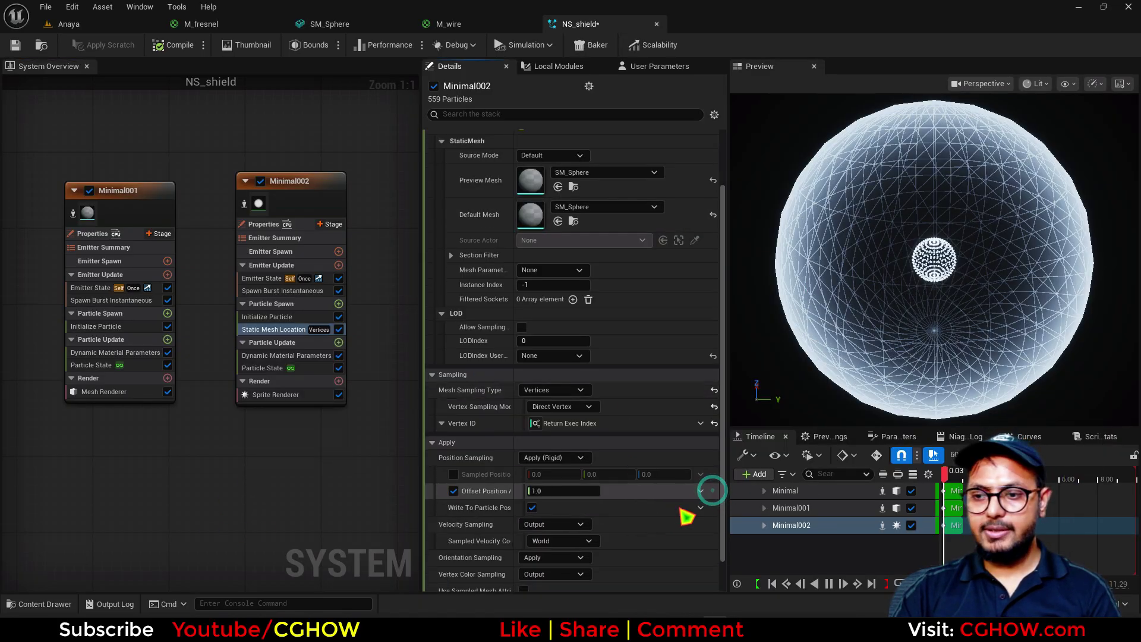
{"action": "left_click", "coordinate": [454, 491]}
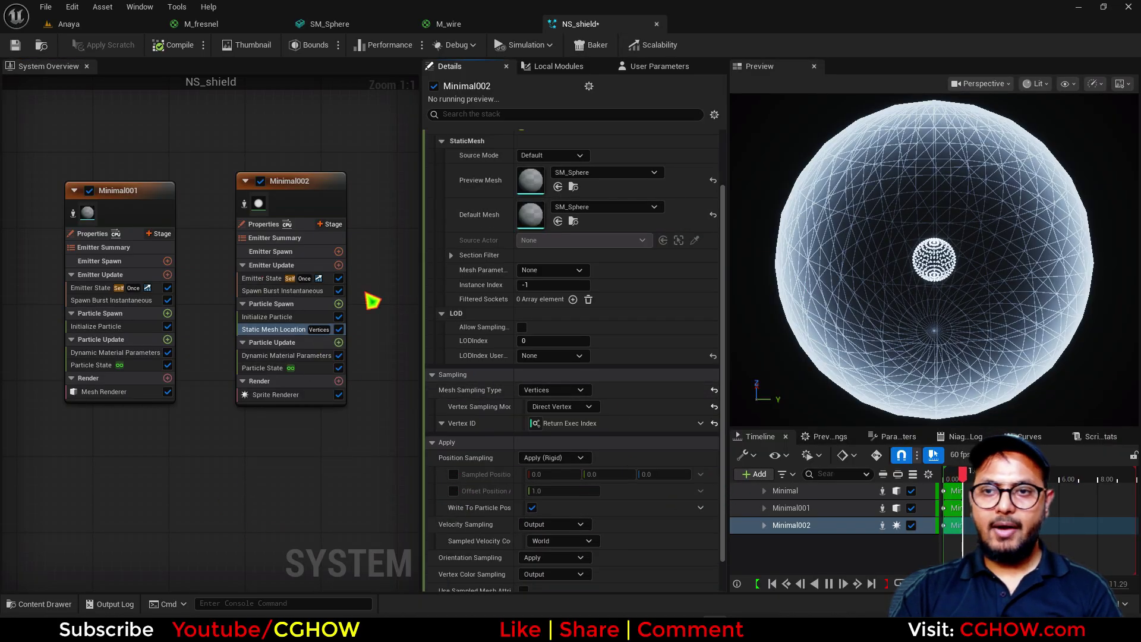
{"action": "left_click", "coordinate": [559, 67]}
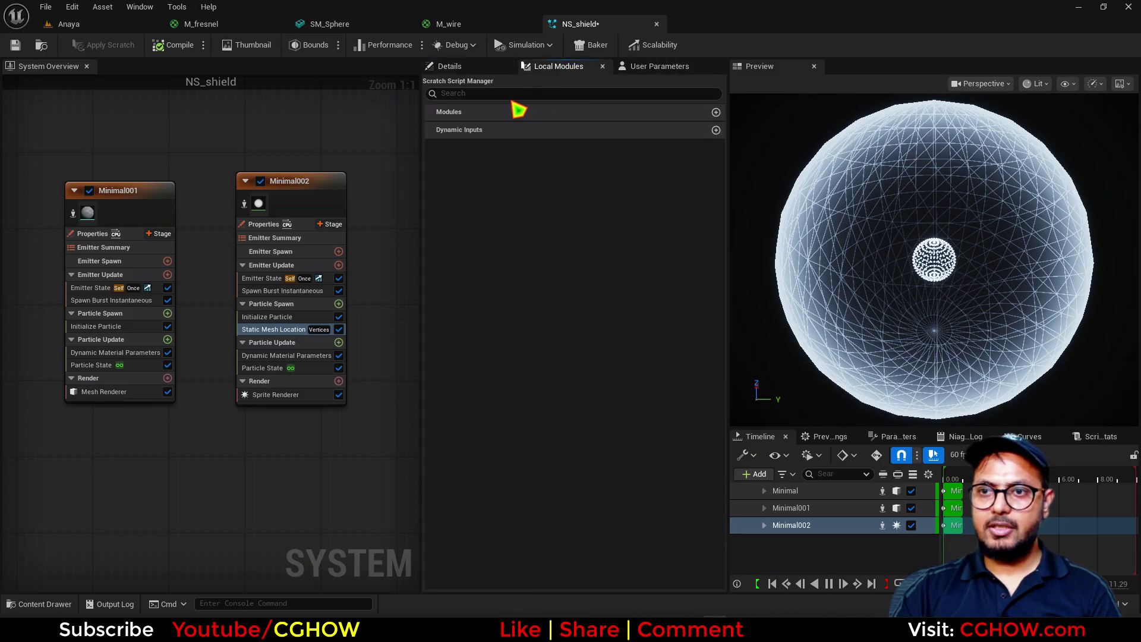
{"action": "type", "text": "ppo"}
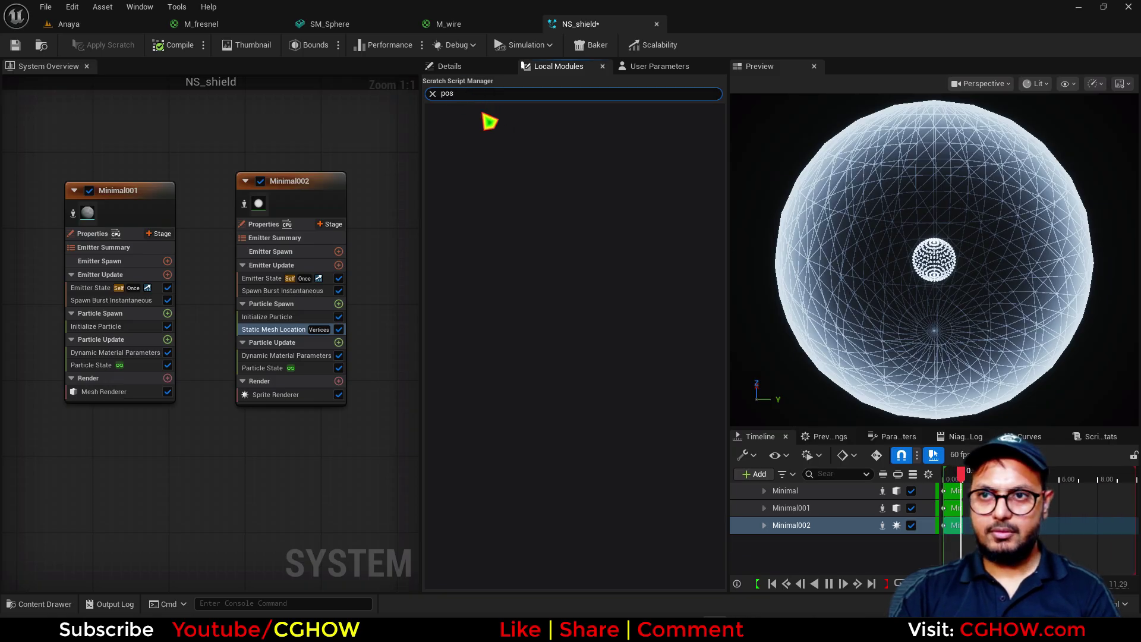
{"action": "key", "text": "BackSpace"}
{"action": "left_click", "coordinate": [652, 66]}
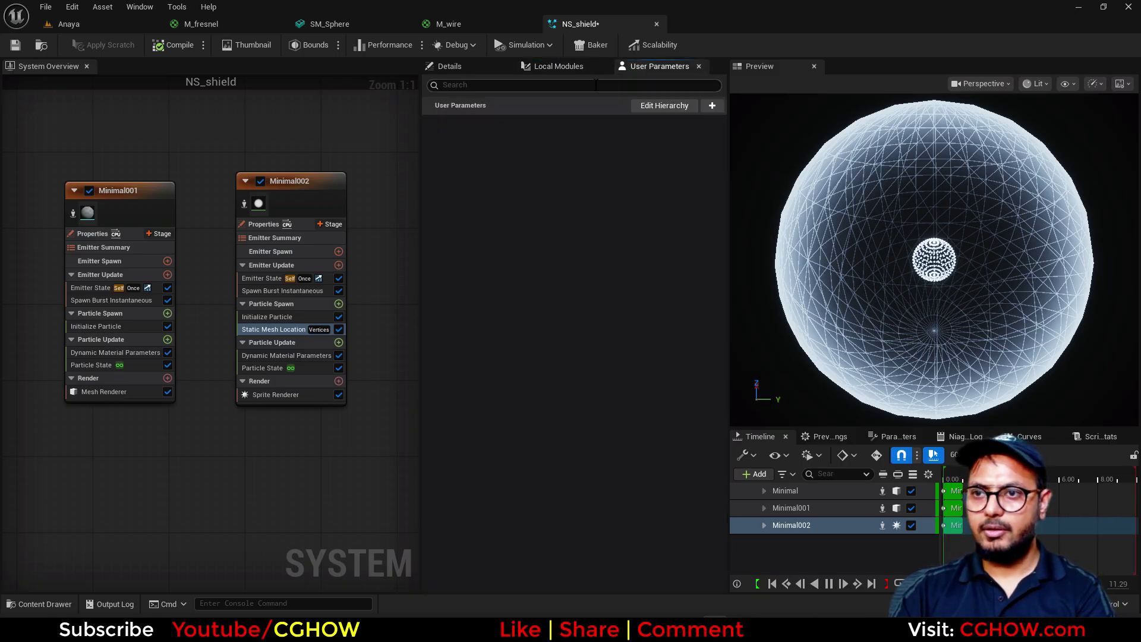
{"action": "left_click", "coordinate": [466, 66]}
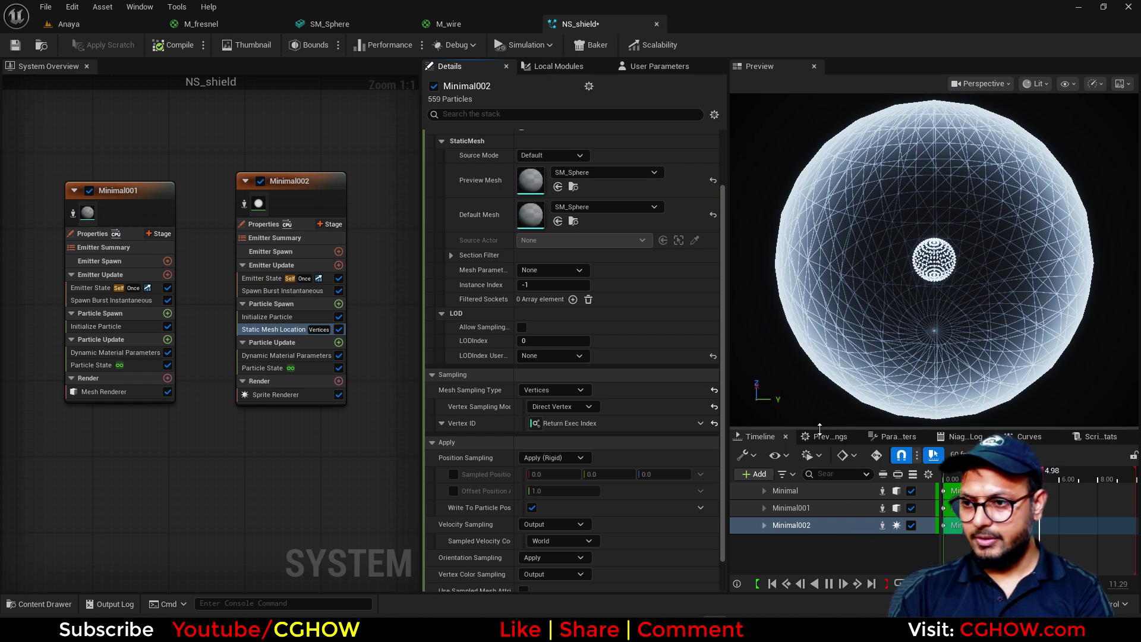
- Find the Particles Position parameter and add it as a Set module after Static Mesh Location in Minimal002's Particle Spawn
{"action": "left_click_drag", "start_coordinate": [898, 437], "coordinate": [672, 78]}
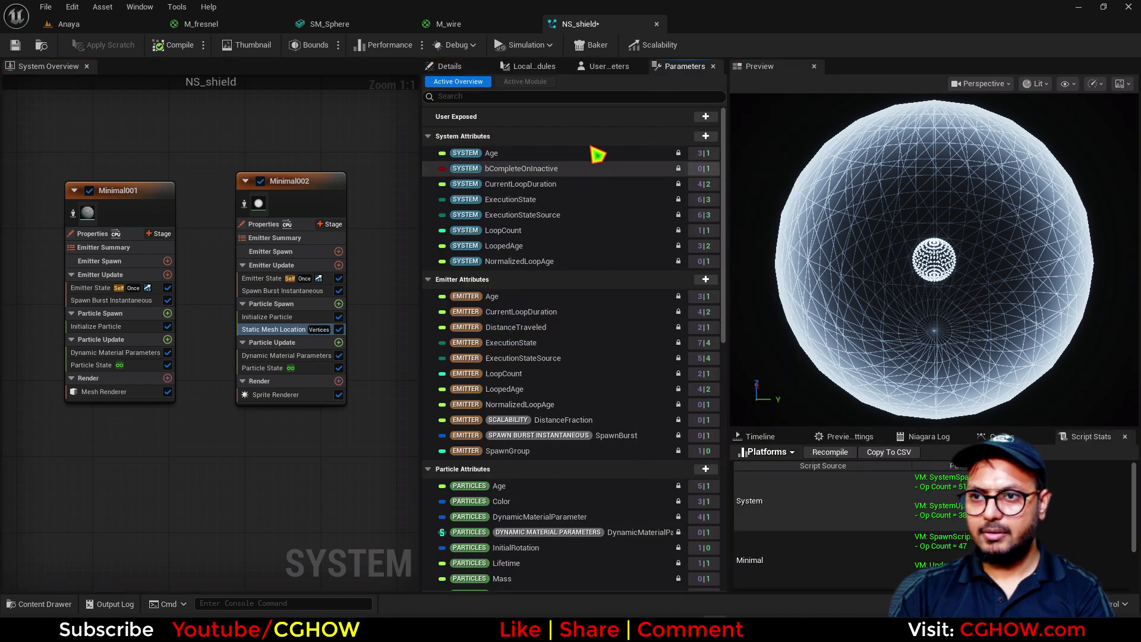
{"action": "type", "text": "pos"}
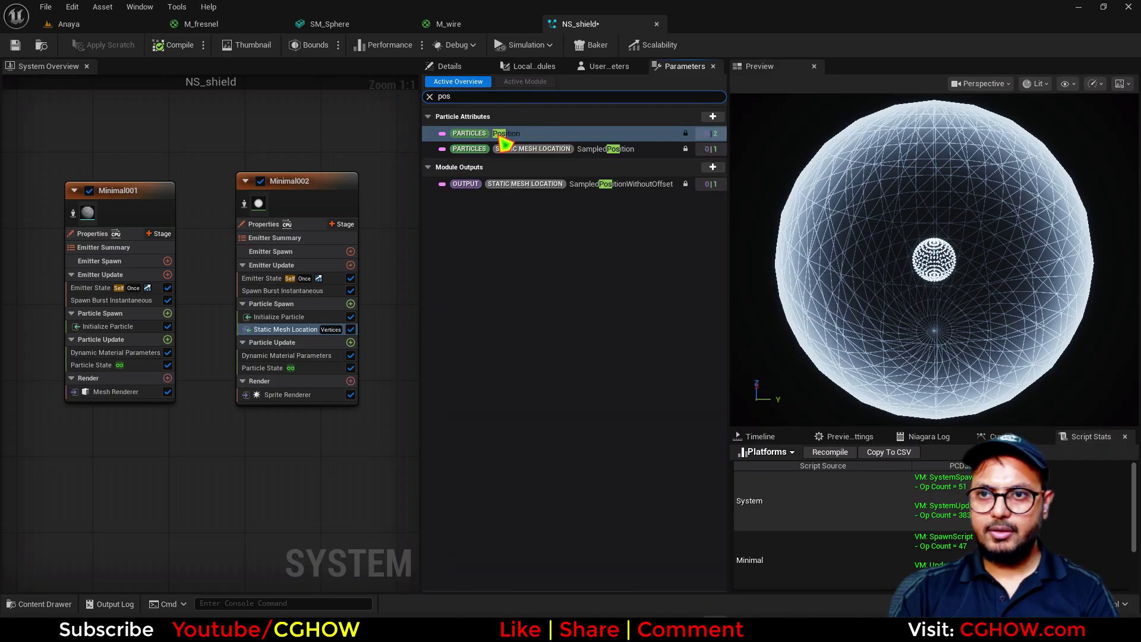
{"action": "left_click_drag", "start_coordinate": [502, 141], "coordinate": [284, 338]}
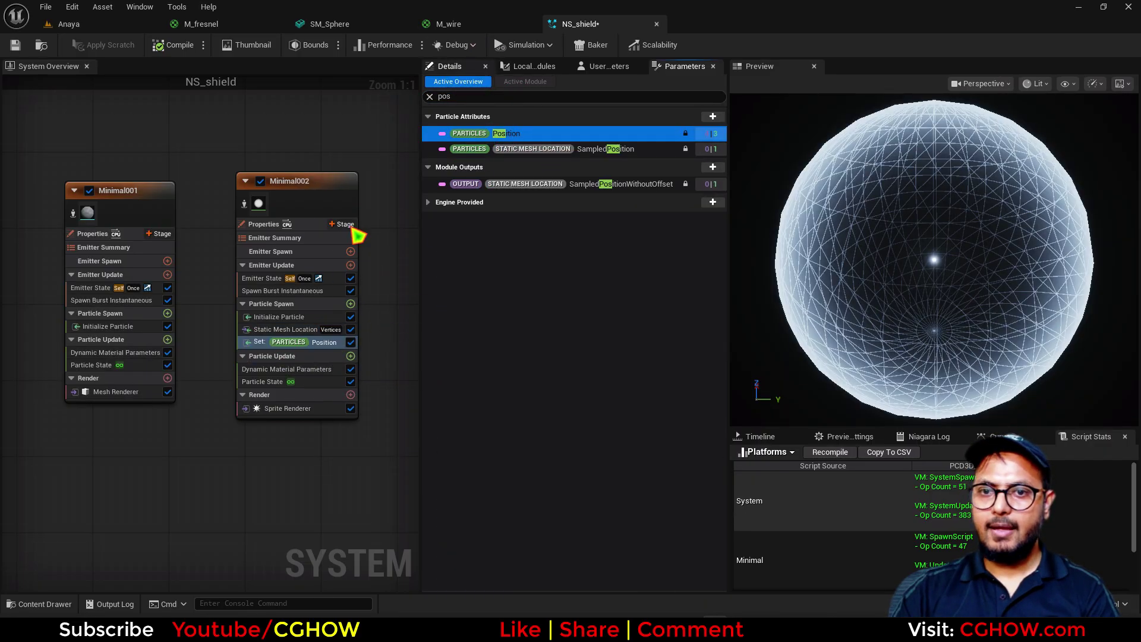
- Drive the new Particles Position value with Convert Vector to Position, using Multiply Vector as its input position
{"action": "left_click", "coordinate": [452, 66]}
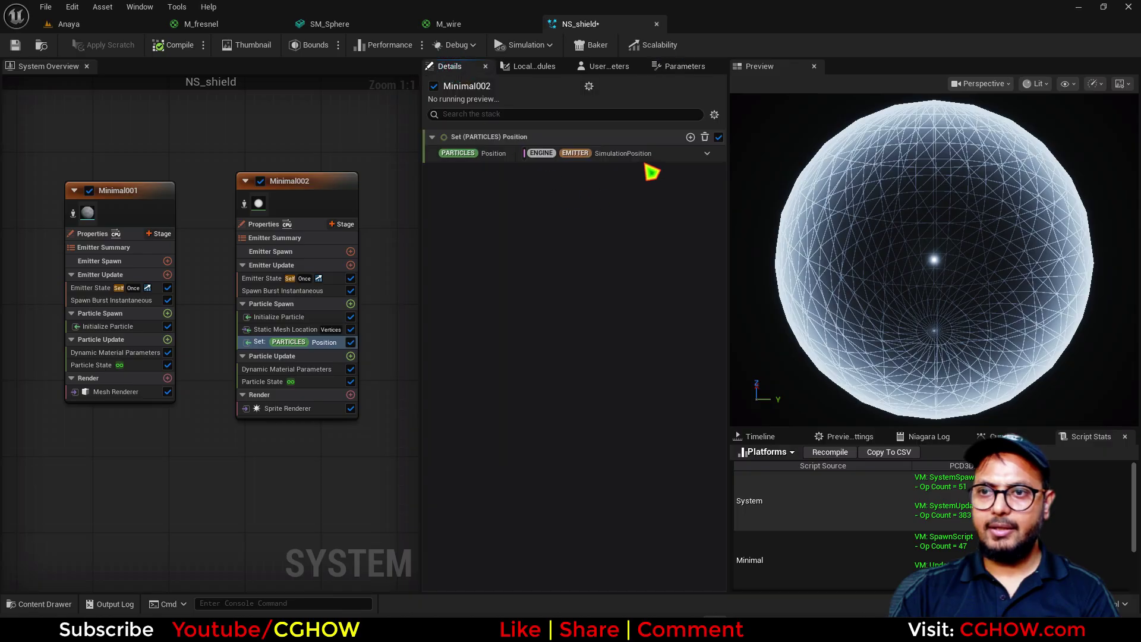
{"action": "left_click", "coordinate": [707, 154]}
{"action": "type", "text": "mu"}
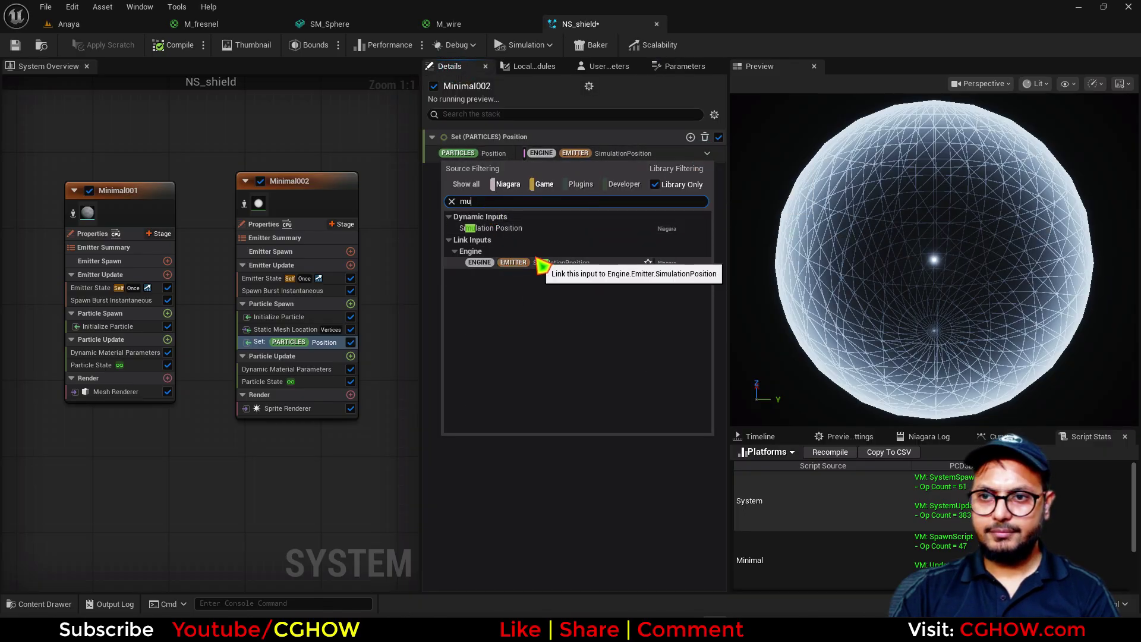
{"action": "left_click_drag", "start_coordinate": [491, 202], "coordinate": [463, 201]}
{"action": "type", "text": "vec"}
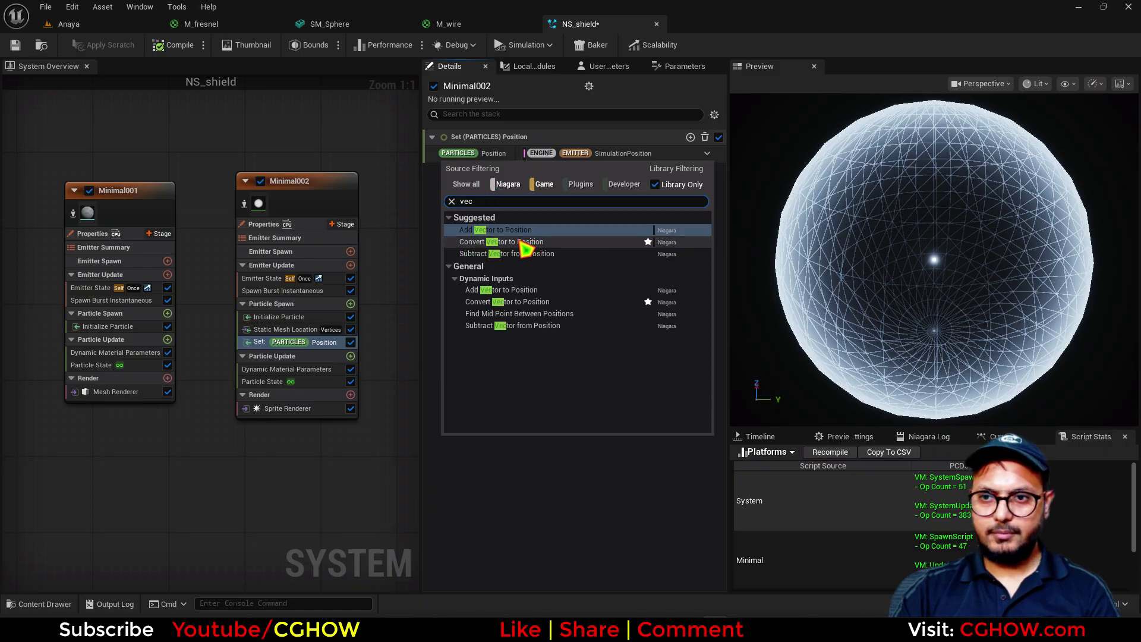
{"action": "left_click", "coordinate": [514, 240]}
{"action": "left_click", "coordinate": [695, 184]}
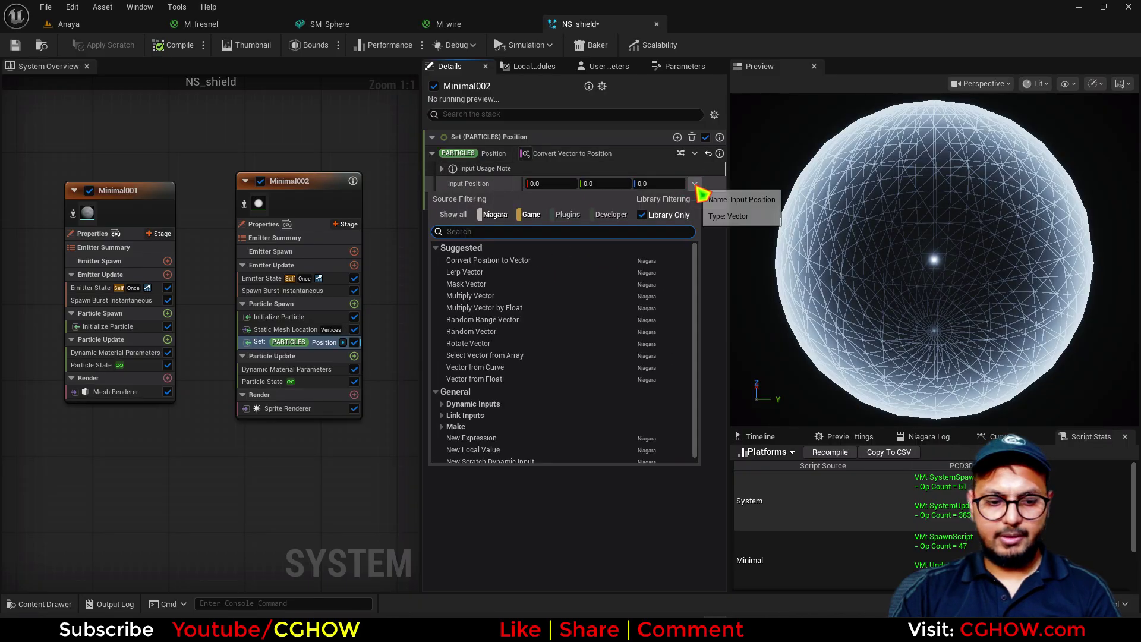
{"action": "type", "text": "mul"}
{"action": "left_click", "coordinate": [490, 261]}
- Link Multiply Vector's A to Particles Position, set B to 6.0 on all three axes, and check the shield in the Anaya level
{"action": "left_click", "coordinate": [684, 66]}
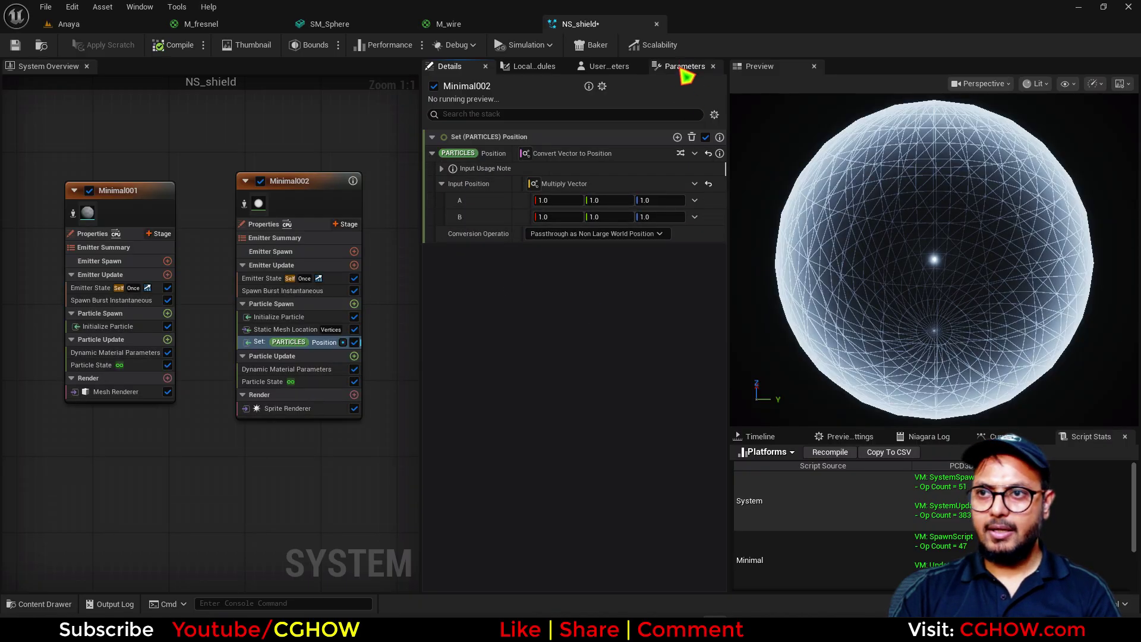
{"action": "left_click_drag", "start_coordinate": [508, 140], "coordinate": [538, 200]}
{"action": "left_click", "coordinate": [694, 264]}
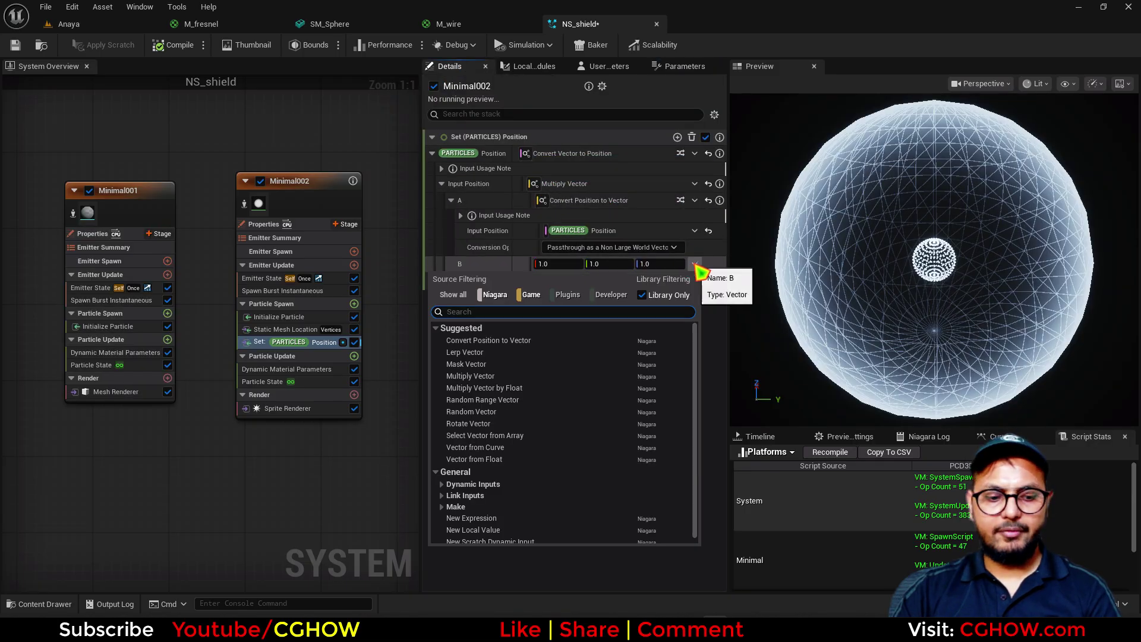
{"action": "left_click", "coordinate": [555, 265]}
{"action": "type", "text": "6"}
{"action": "left_click", "coordinate": [611, 264]}
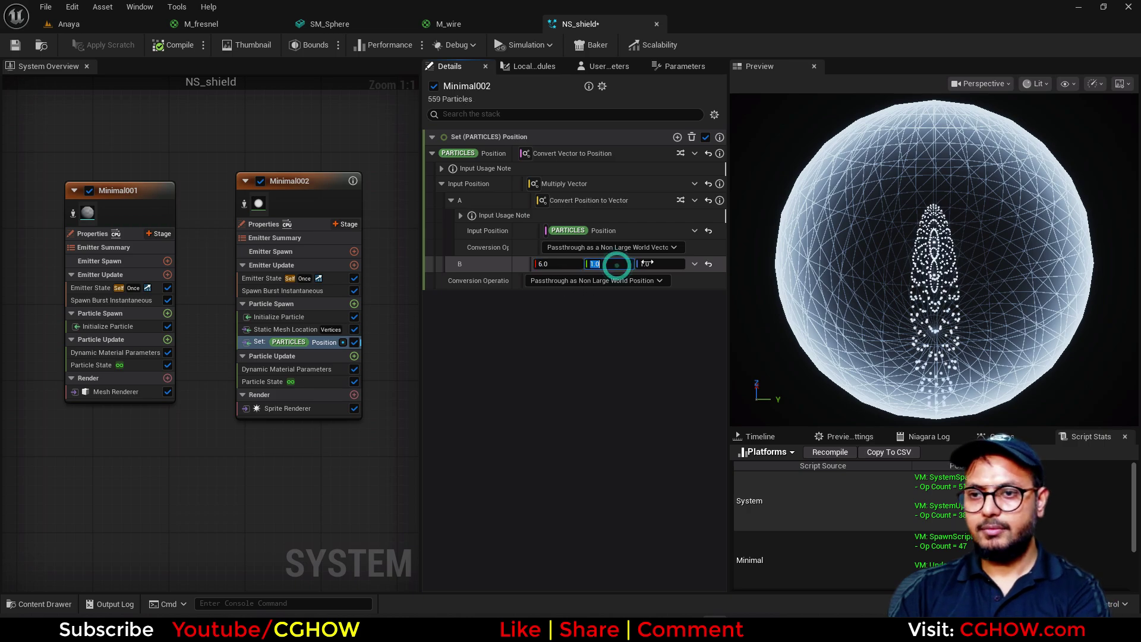
{"action": "type", "text": "6"}
{"action": "left_click", "coordinate": [658, 264]}
{"action": "type", "text": "6"}
{"action": "key", "text": "Return"}
{"action": "left_click", "coordinate": [114, 27]}
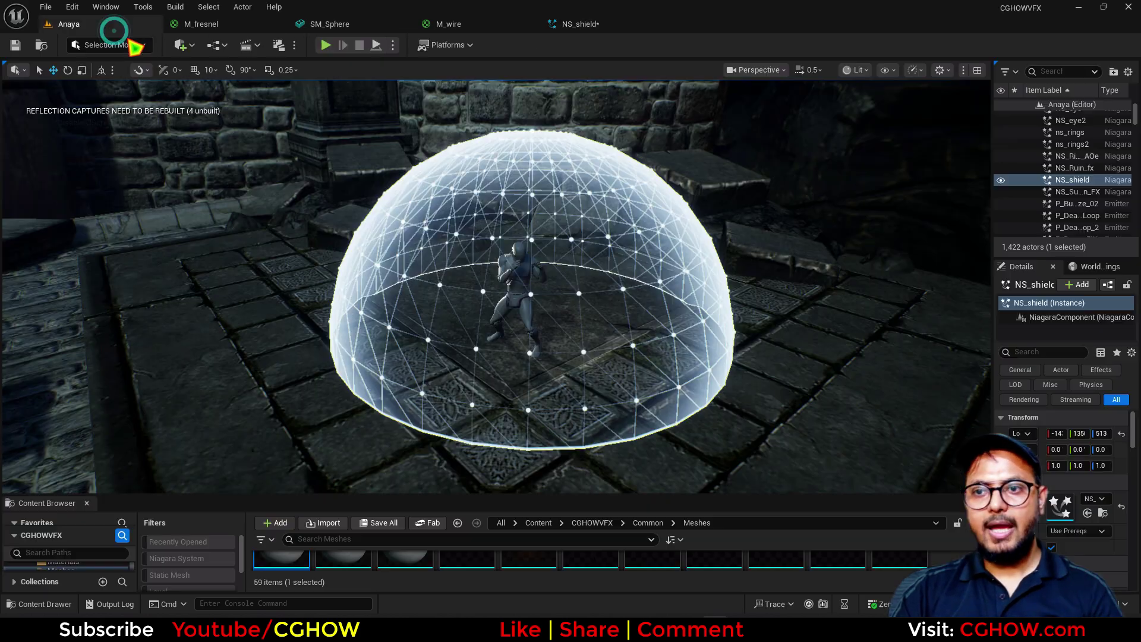
{"action": "left_click_drag", "start_coordinate": [583, 311], "coordinate": [690, 311], "text": "alt"}
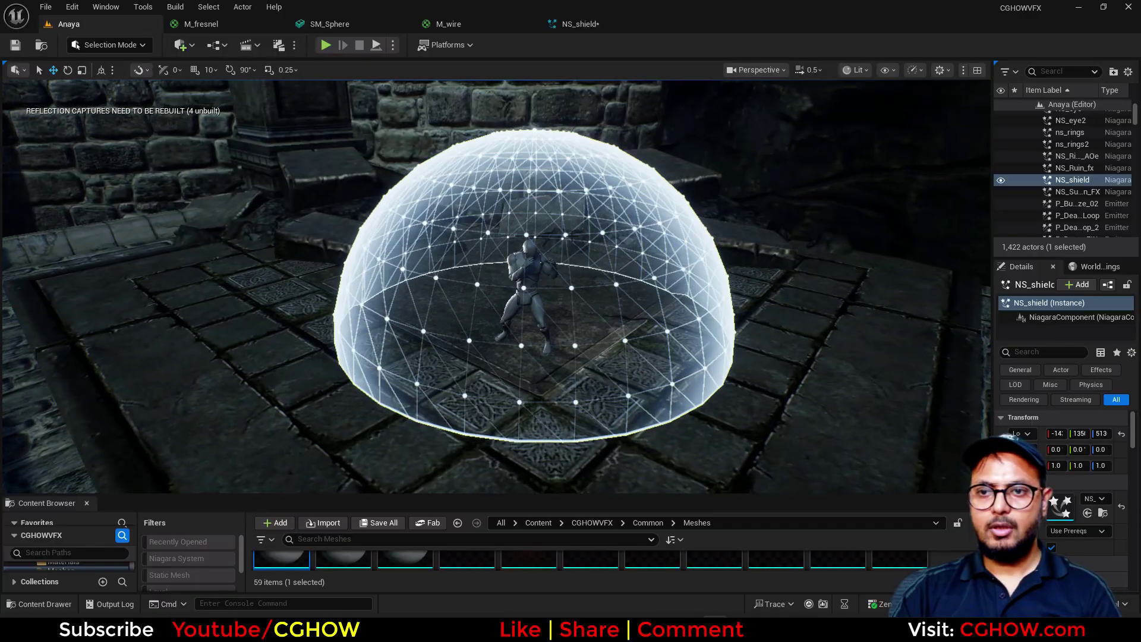
- Set the brightness value of Minimal002's Initialize Particle color to 50 and view the glow in the Anaya level
{"action": "left_click", "coordinate": [576, 25]}
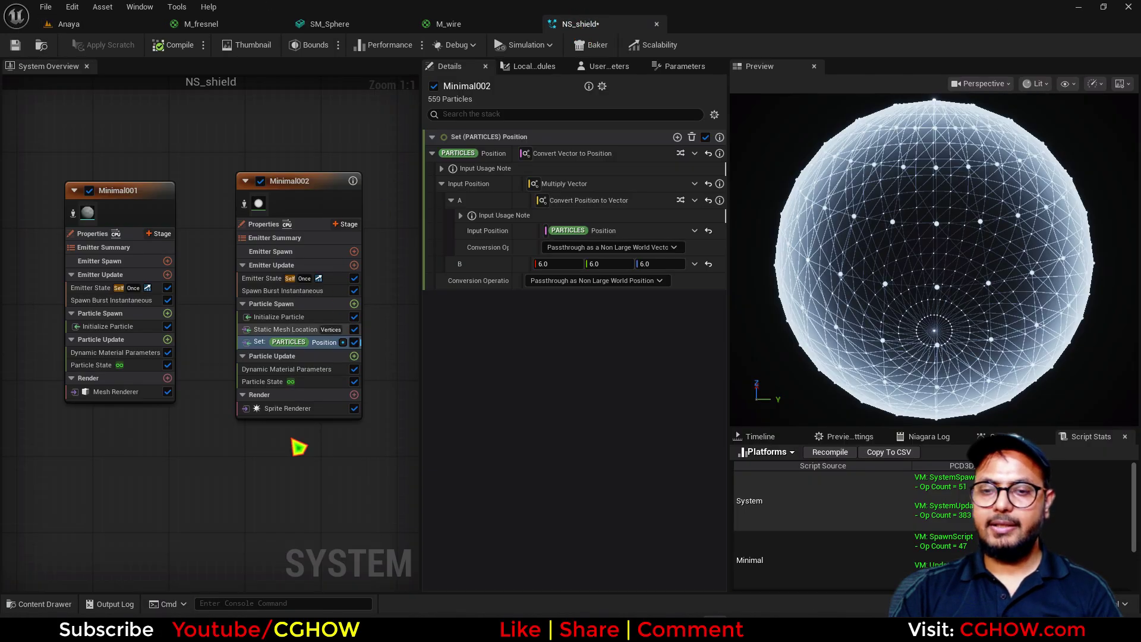
{"action": "left_click", "coordinate": [266, 317]}
{"action": "right_click_drag", "start_coordinate": [268, 453], "coordinate": [204, 437]}
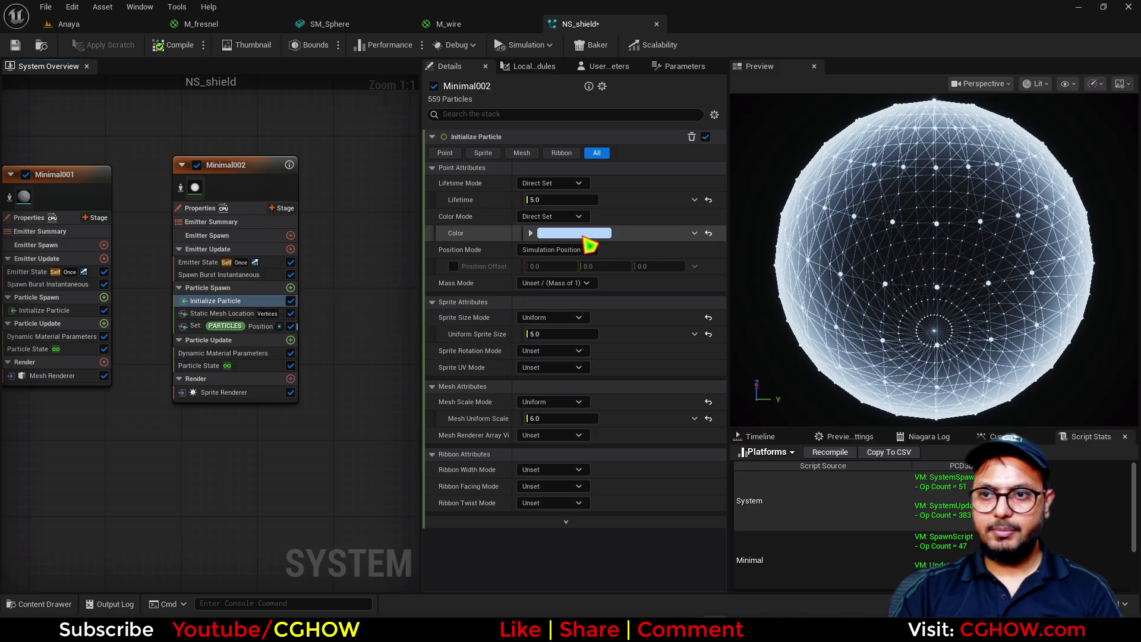
{"action": "left_click", "coordinate": [574, 233]}
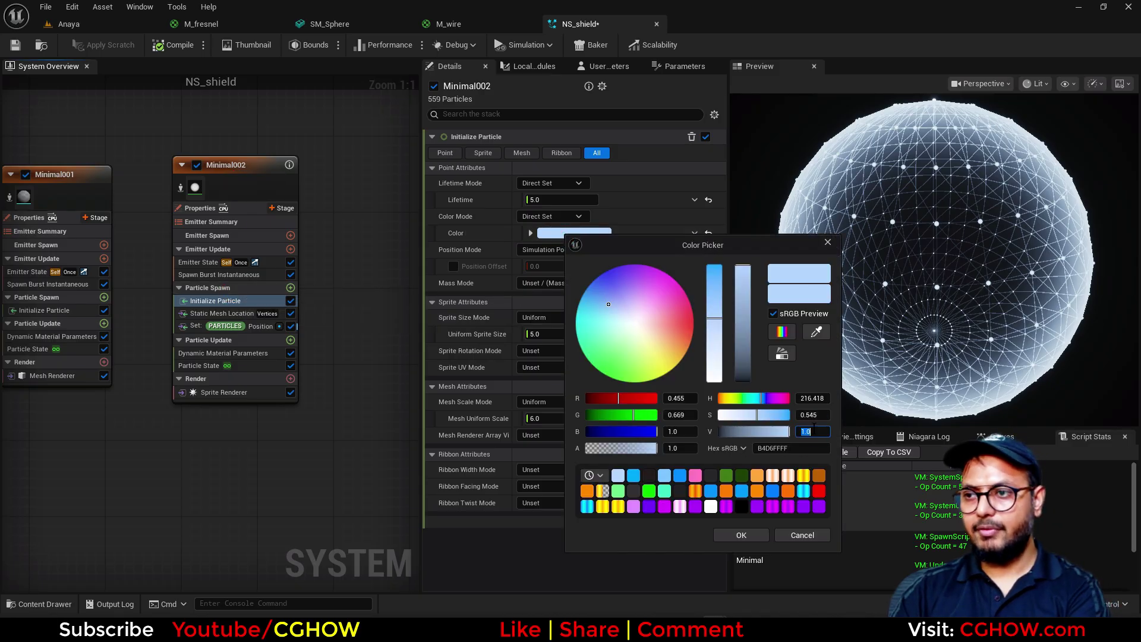
{"action": "type", "text": "5"}
{"action": "key", "text": "Return"}
{"action": "type", "text": "50"}
{"action": "key", "text": "Return"}
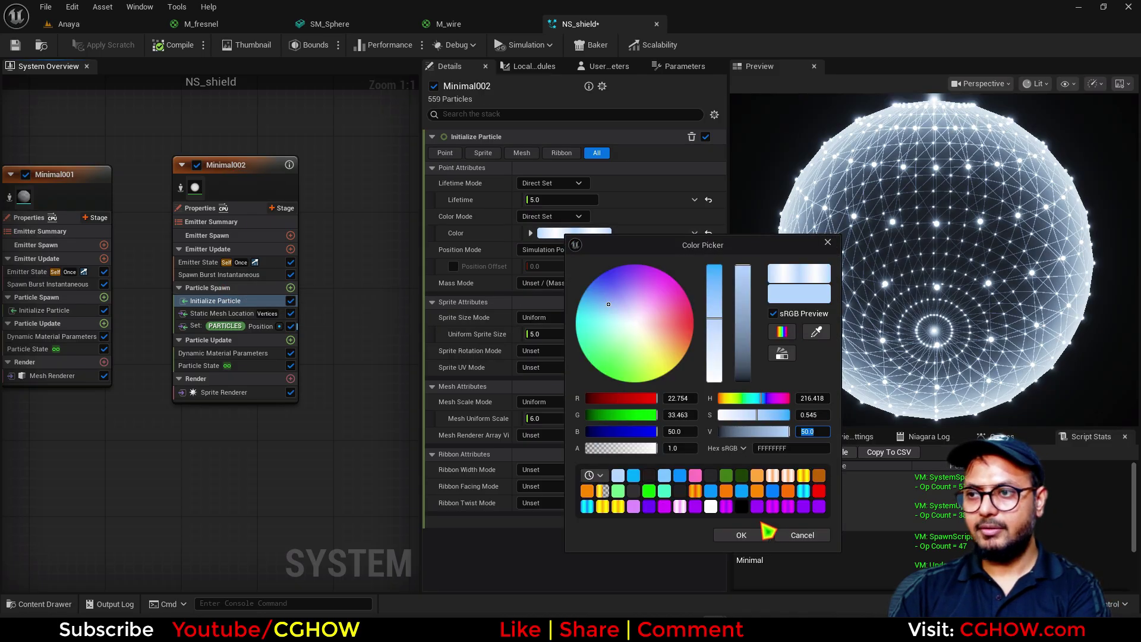
{"action": "left_click", "coordinate": [736, 535]}
{"action": "left_click", "coordinate": [55, 25]}
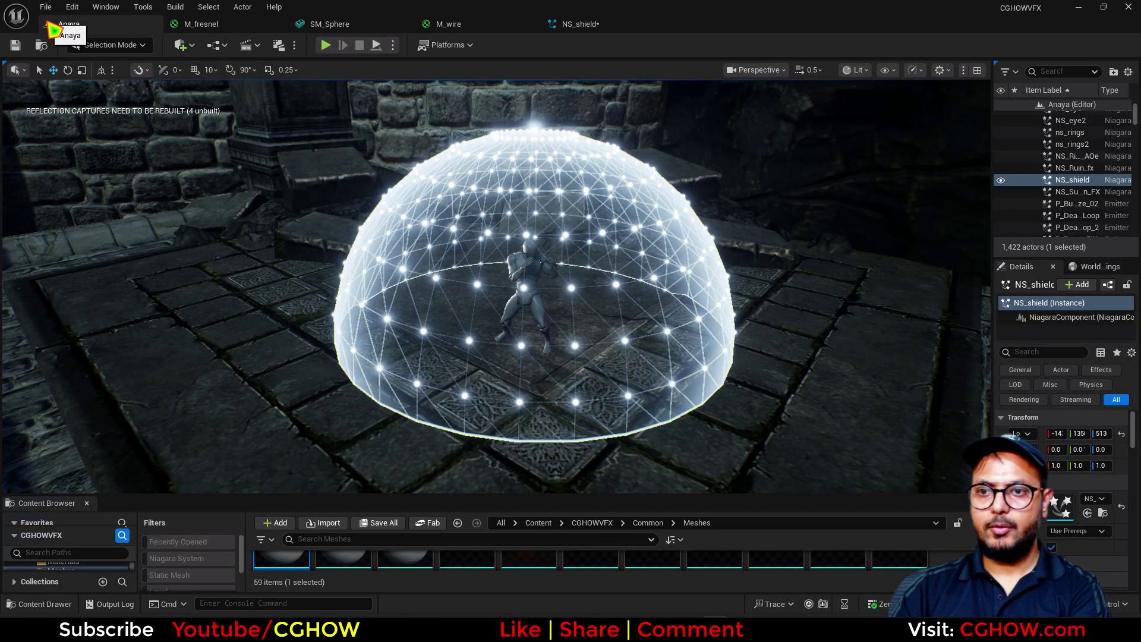
- Reduce Minimal002's uniform sprite size and compare the smaller points in the Anaya level
{"action": "left_click", "coordinate": [565, 24]}
{"action": "left_click", "coordinate": [561, 334]}
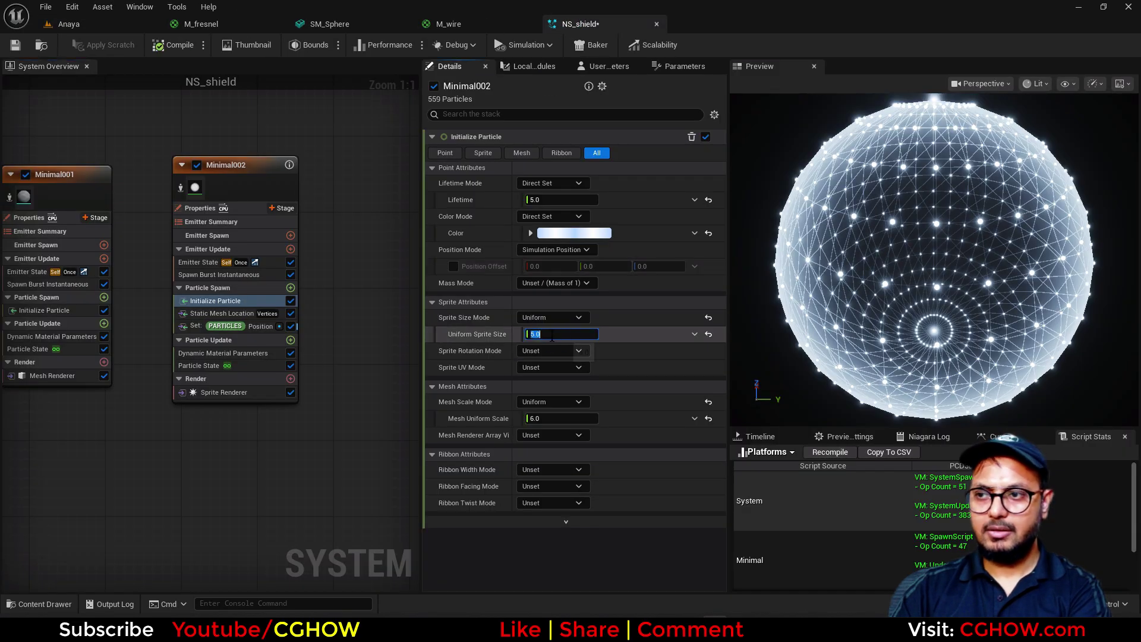
{"action": "left_click", "coordinate": [88, 27]}
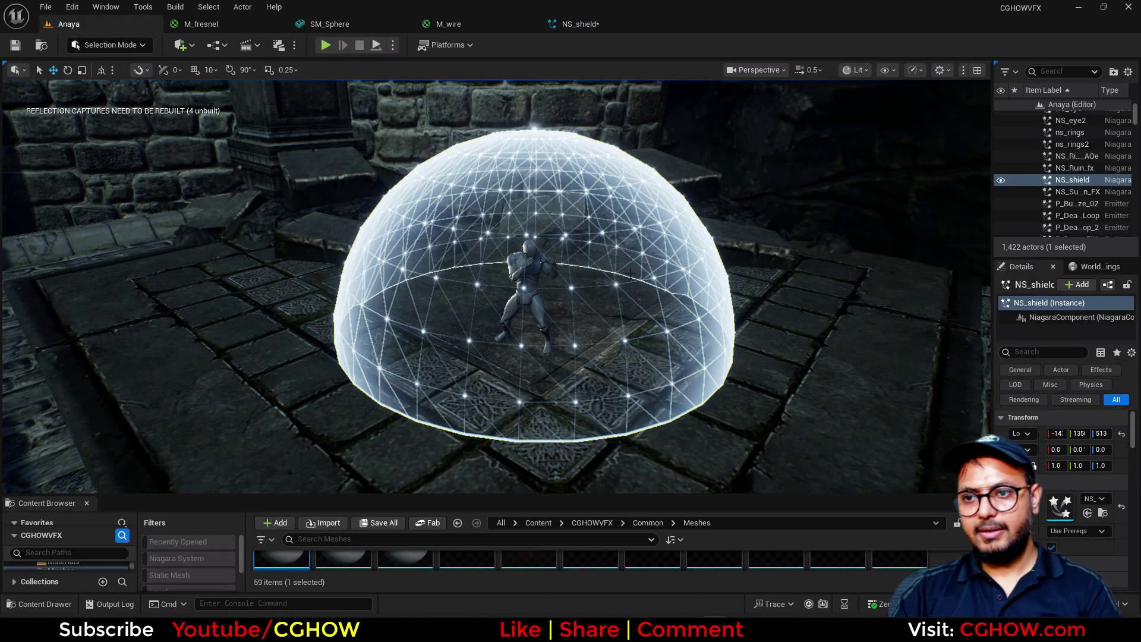
- Raise the NS_shield actor slightly around the character in the Anaya level and examine the shield from several angles
{"action": "left_click_drag", "start_coordinate": [630, 274], "coordinate": [577, 321], "text": "alt"}
{"action": "left_click_drag", "start_coordinate": [529, 285], "coordinate": [552, 270], "text": "alt"}
{"action": "left_click_drag", "start_coordinate": [576, 234], "coordinate": [589, 288], "text": "alt"}
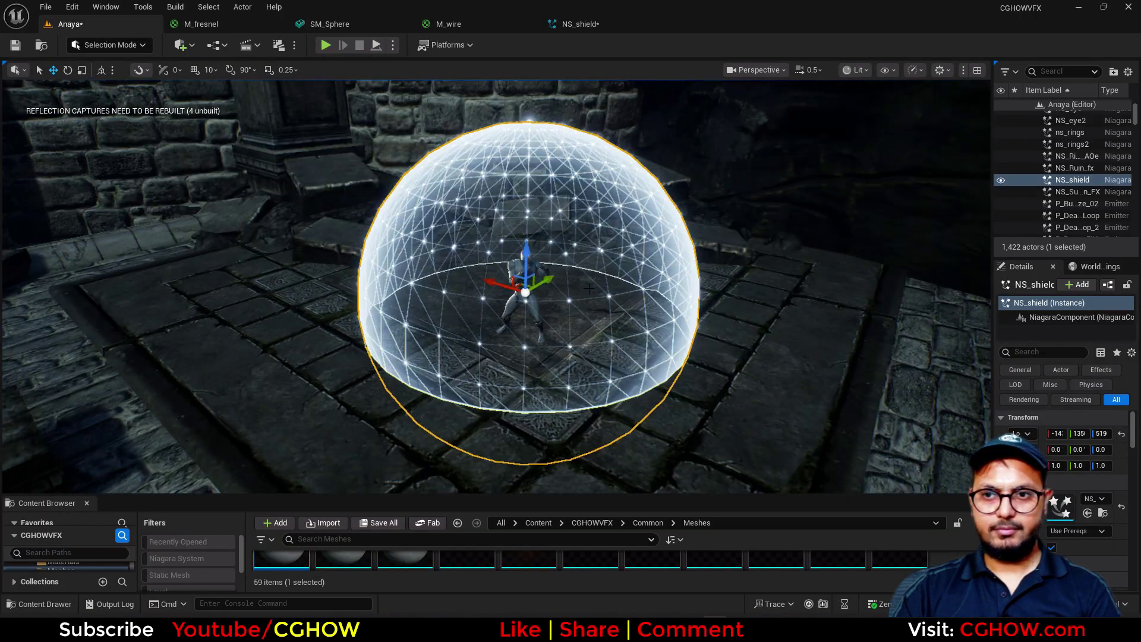
{"action": "key", "text": "f"}
{"action": "scroll", "coordinate": [551, 300], "scroll_direction": "up", "scroll_amount": 5}
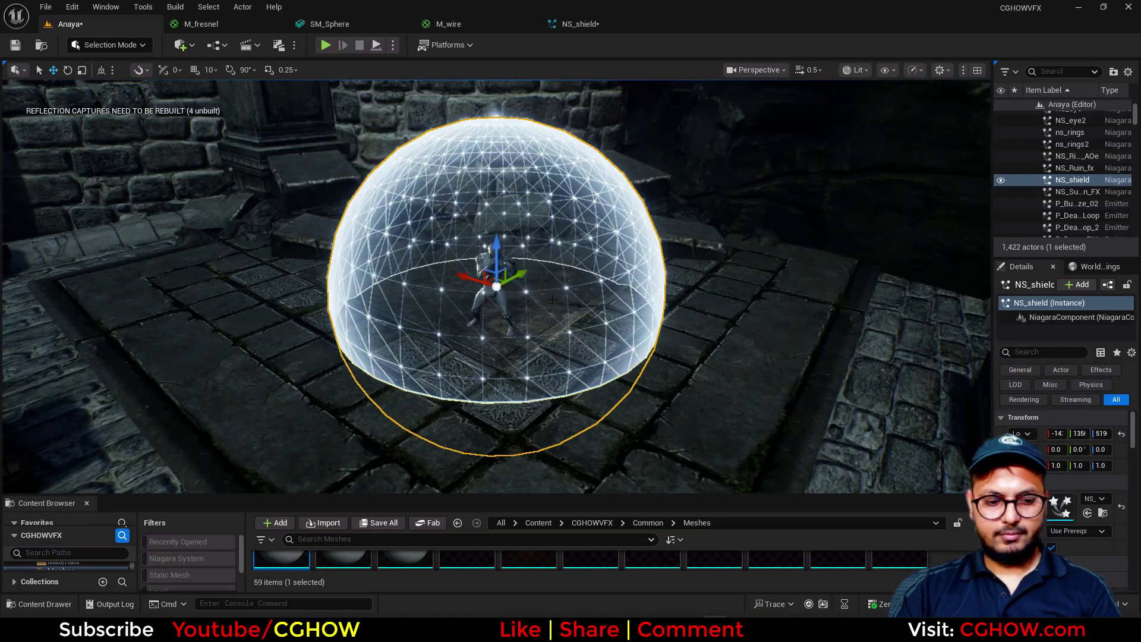
{"action": "left_click_drag", "start_coordinate": [548, 308], "coordinate": [514, 247], "text": "alt"}
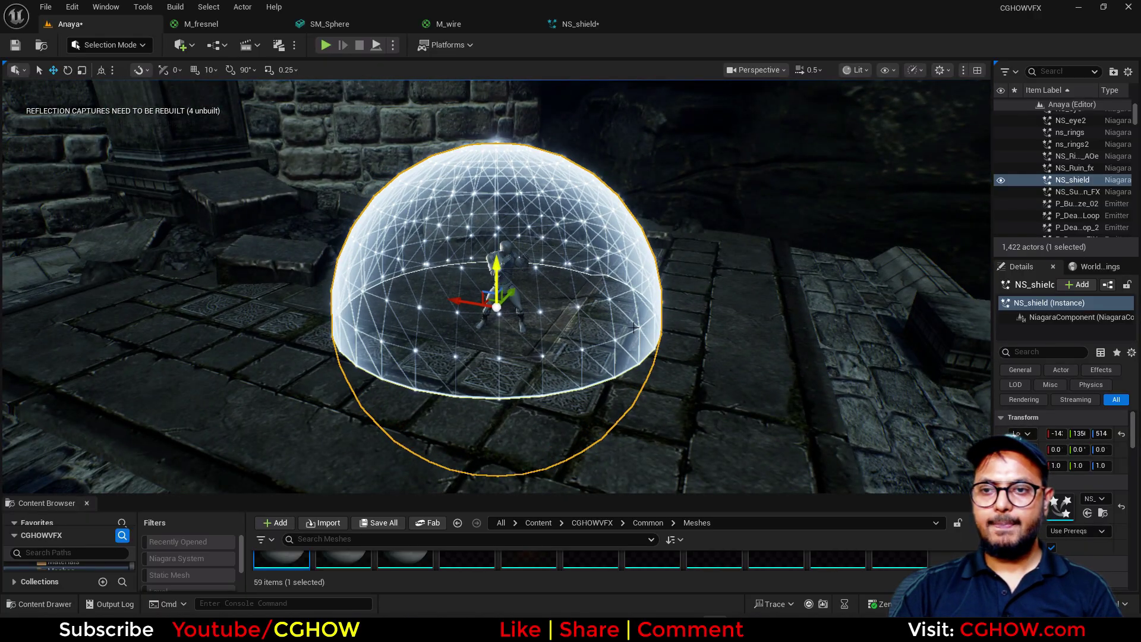
{"action": "left_click_drag", "start_coordinate": [633, 327], "coordinate": [606, 339], "text": "alt"}
{"action": "key", "text": "g"}
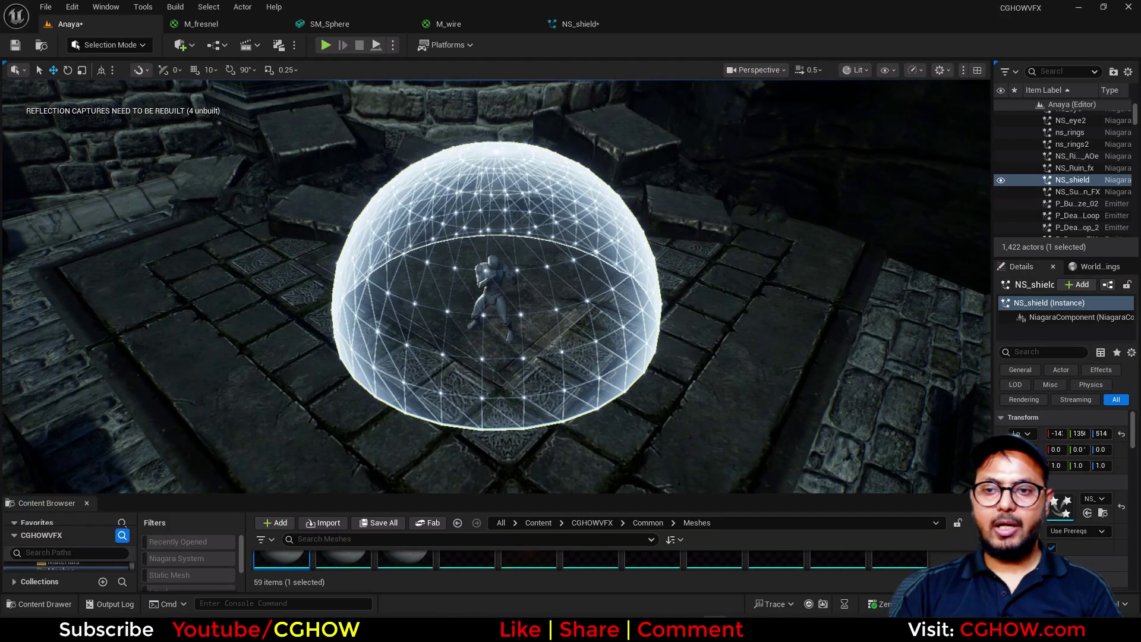
{"action": "scroll", "coordinate": [625, 343], "scroll_direction": "up", "scroll_amount": 2}
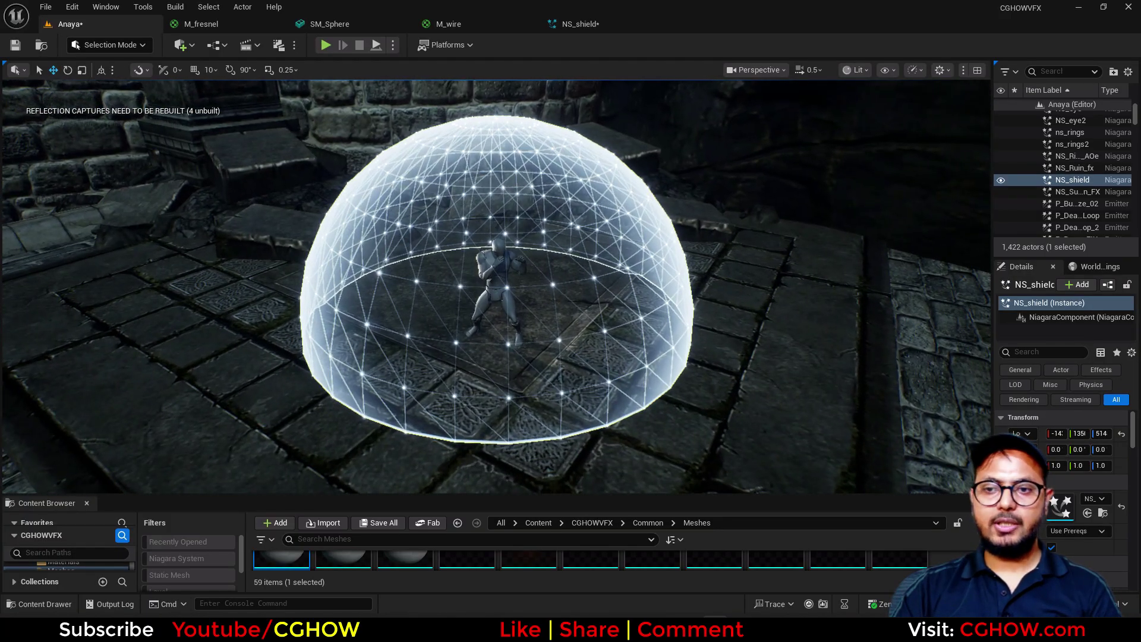